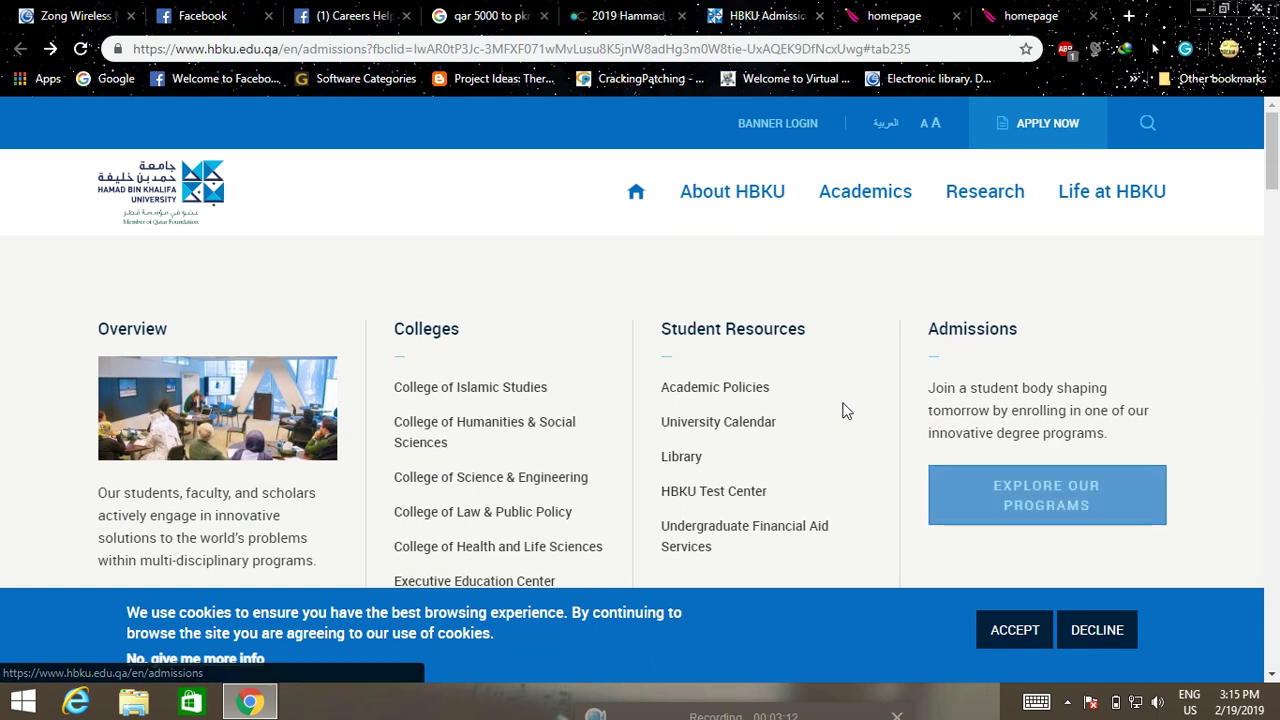
Browse the College of Science and Engineering available programs list
scroll(849, 414, down, 5)
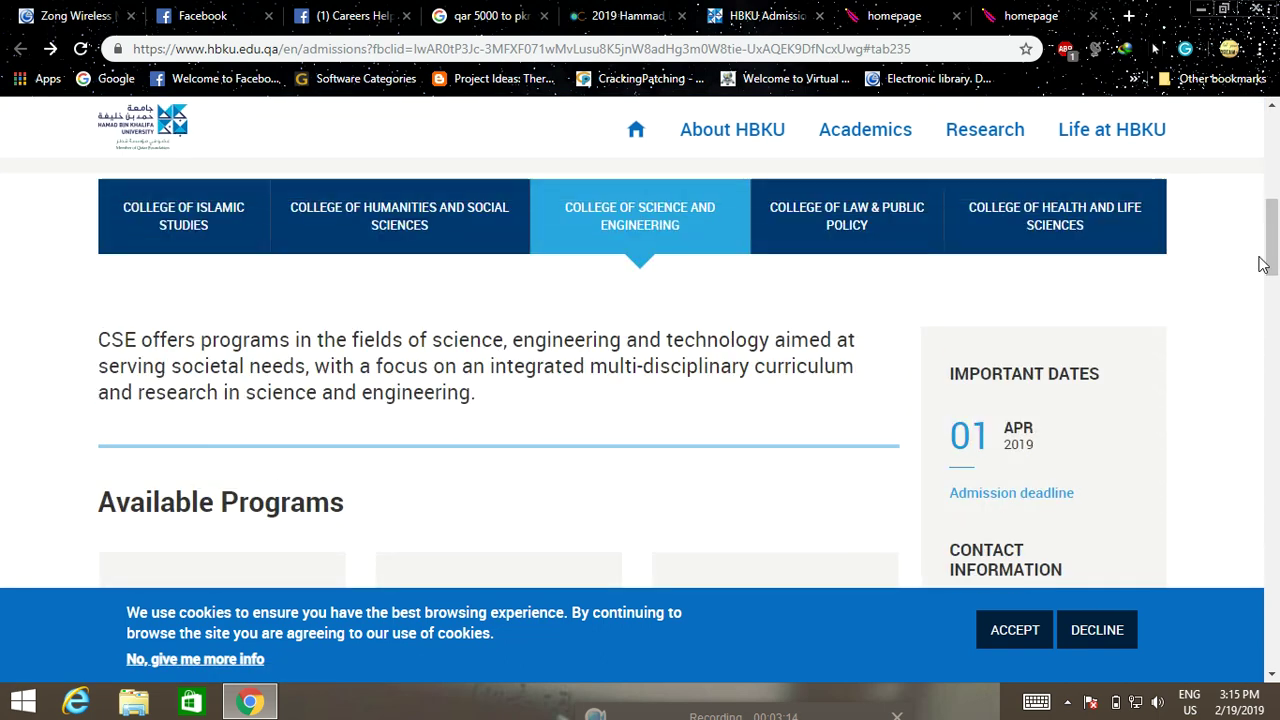
scroll(1086, 320, down, 3)
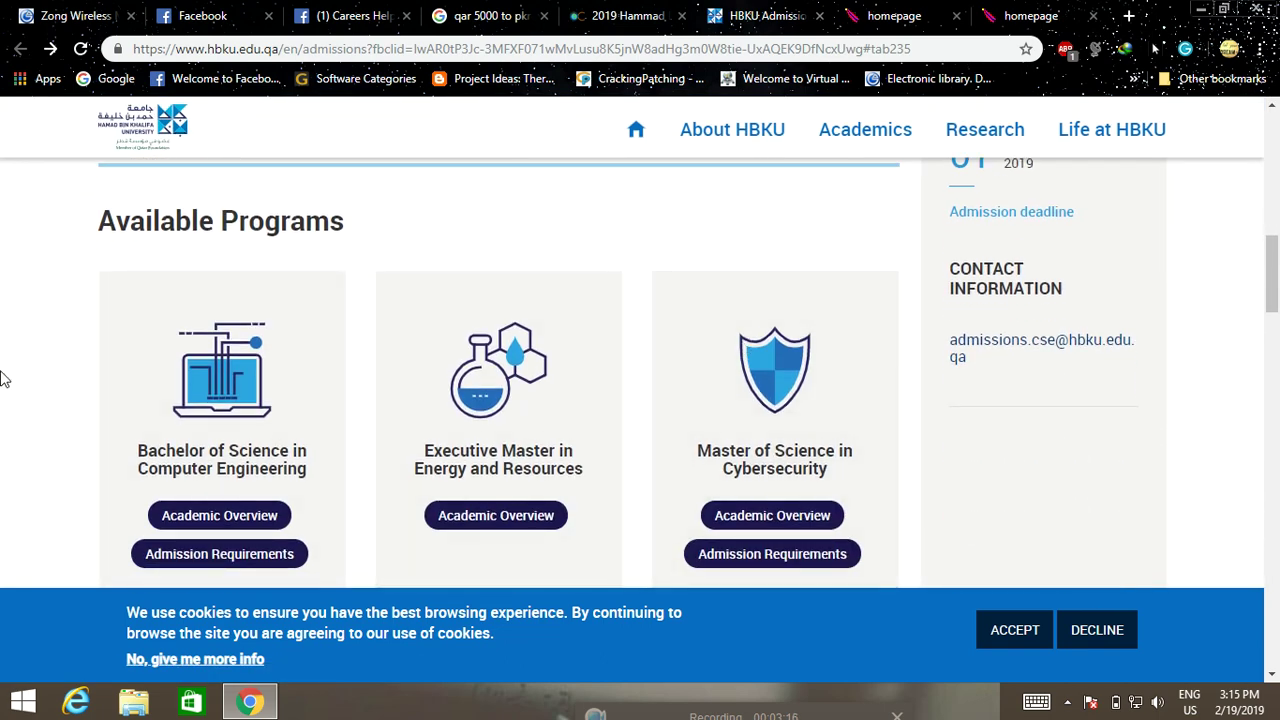
scroll(3, 378, up, 4)
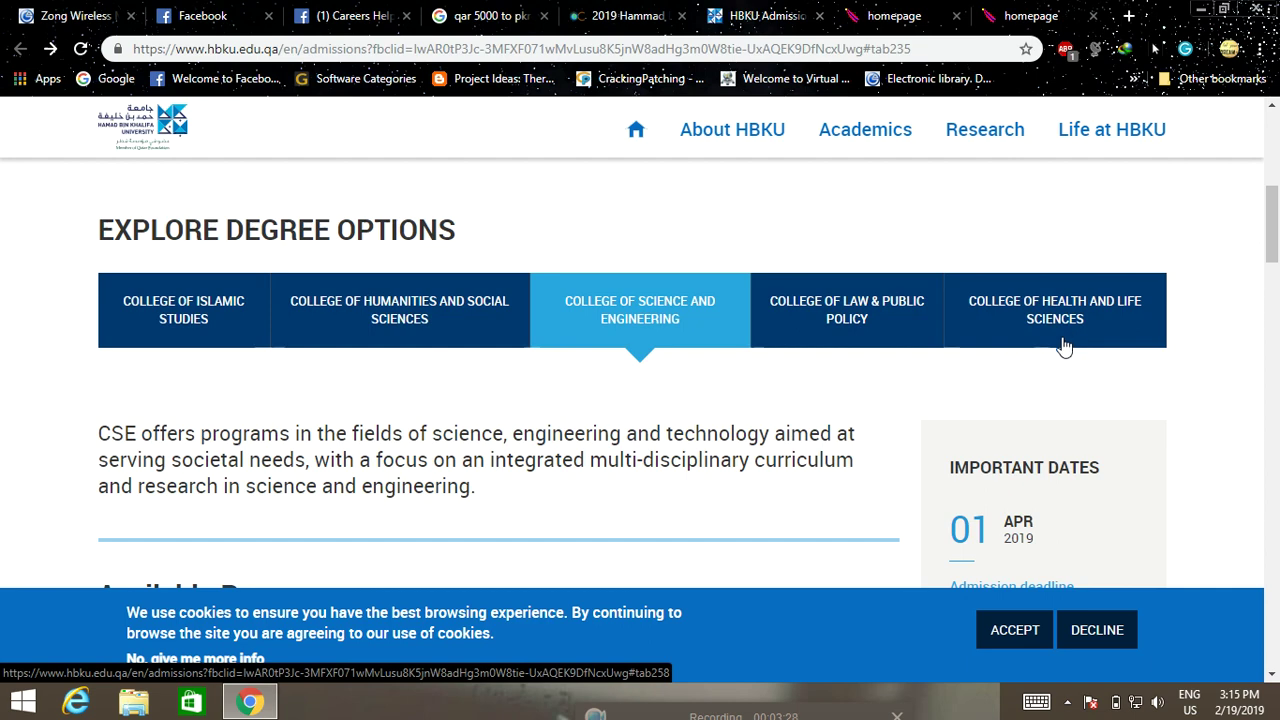
scroll(593, 472, down, 3)
scroll(593, 472, down, 2)
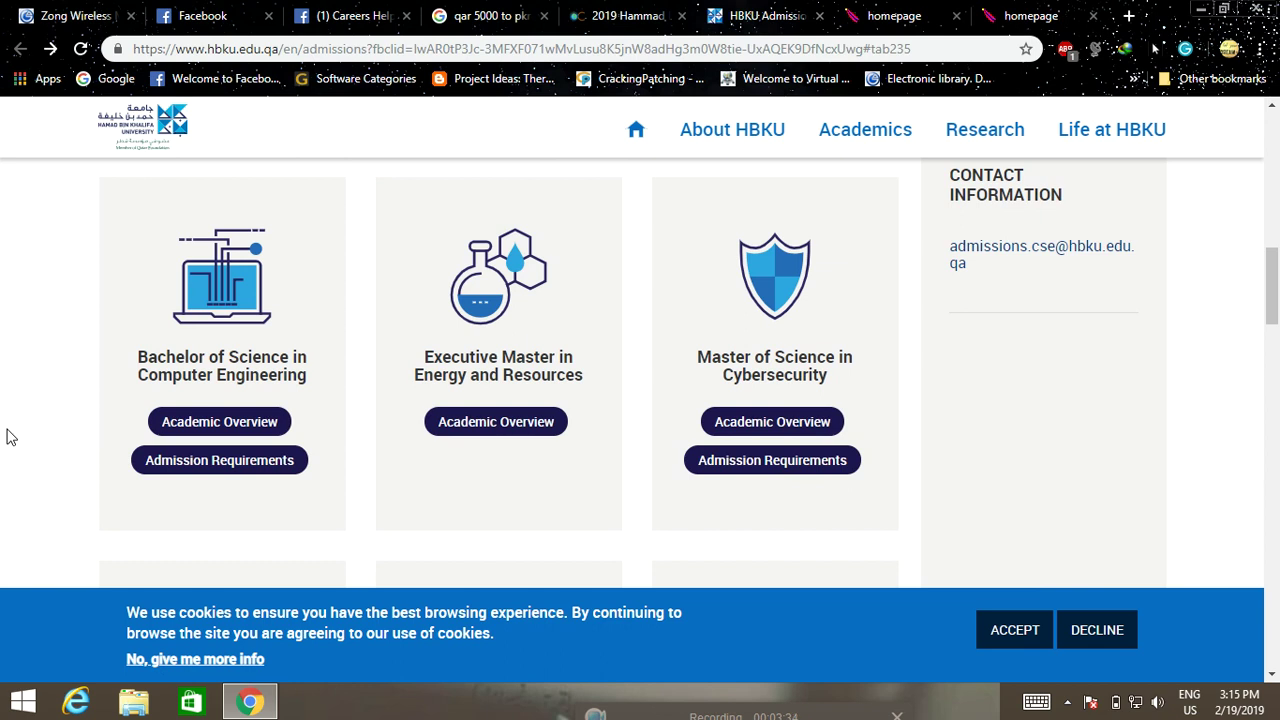
scroll(30, 395, down, 2)
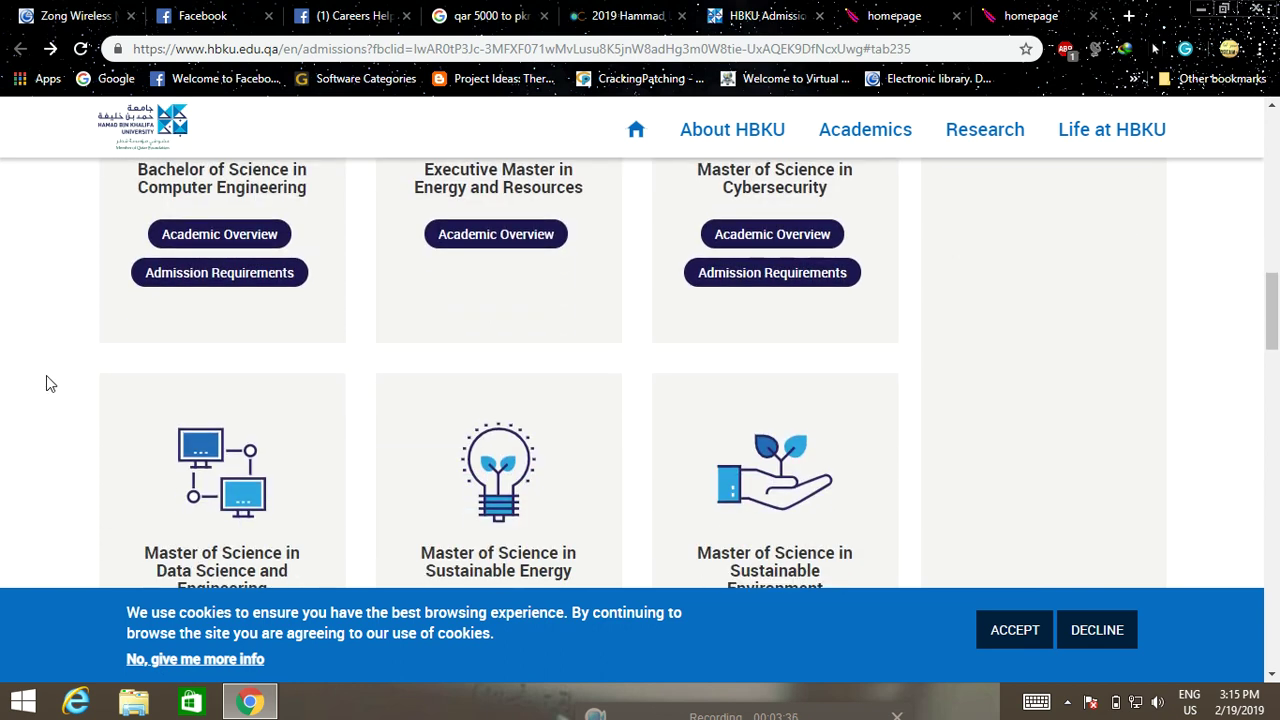
scroll(46, 376, up, 1)
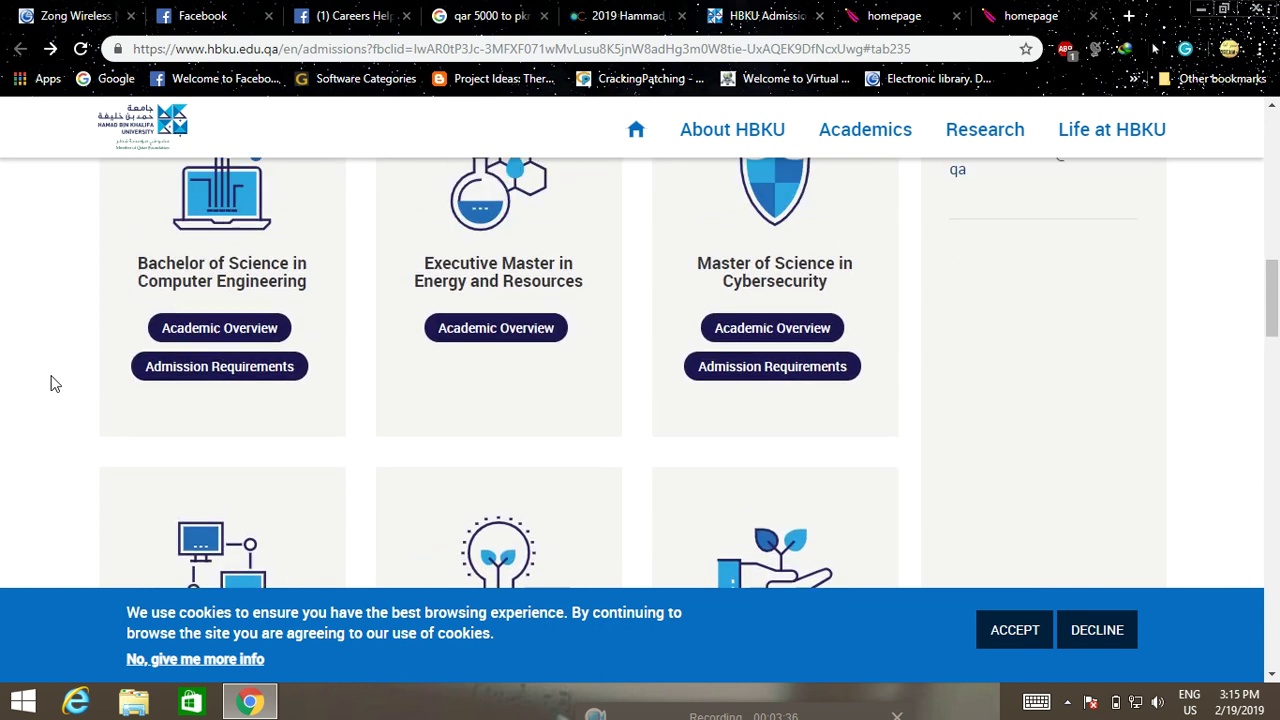
Decline the cookie banner and start the online admission application with APPLY NOW
click(1097, 632)
scroll(14, 467, down, 2)
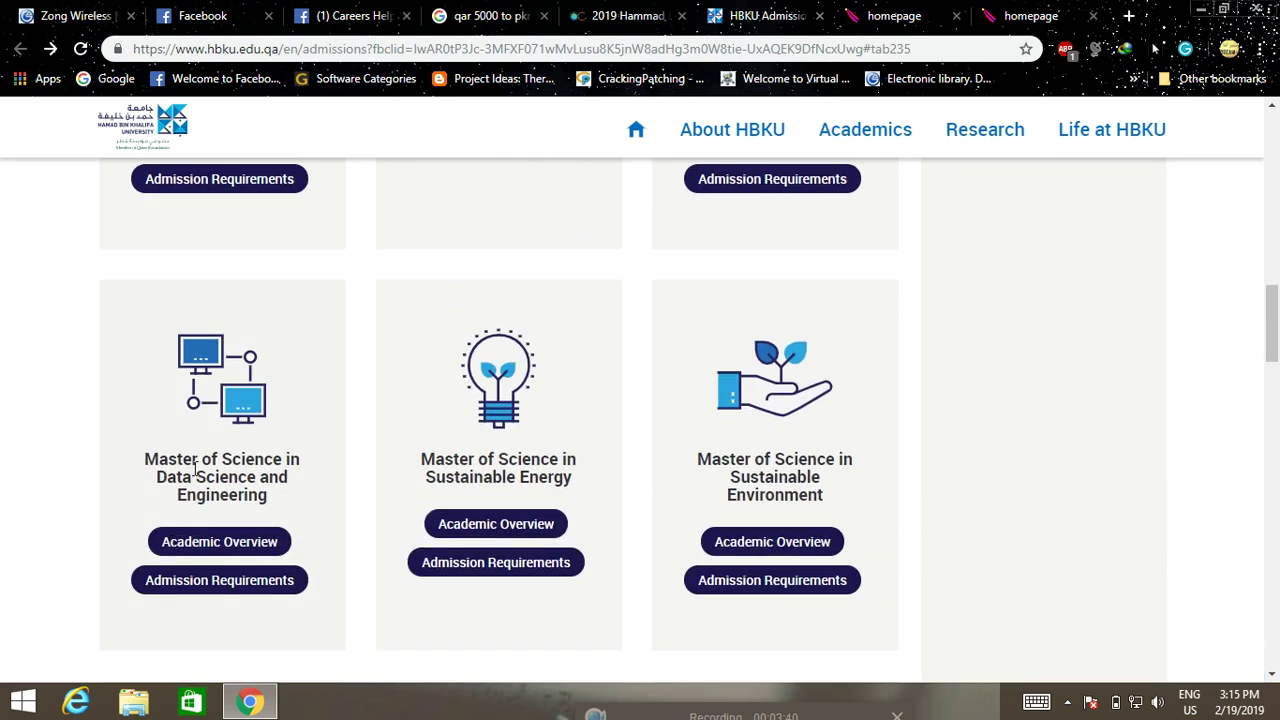
scroll(196, 466, down, 1)
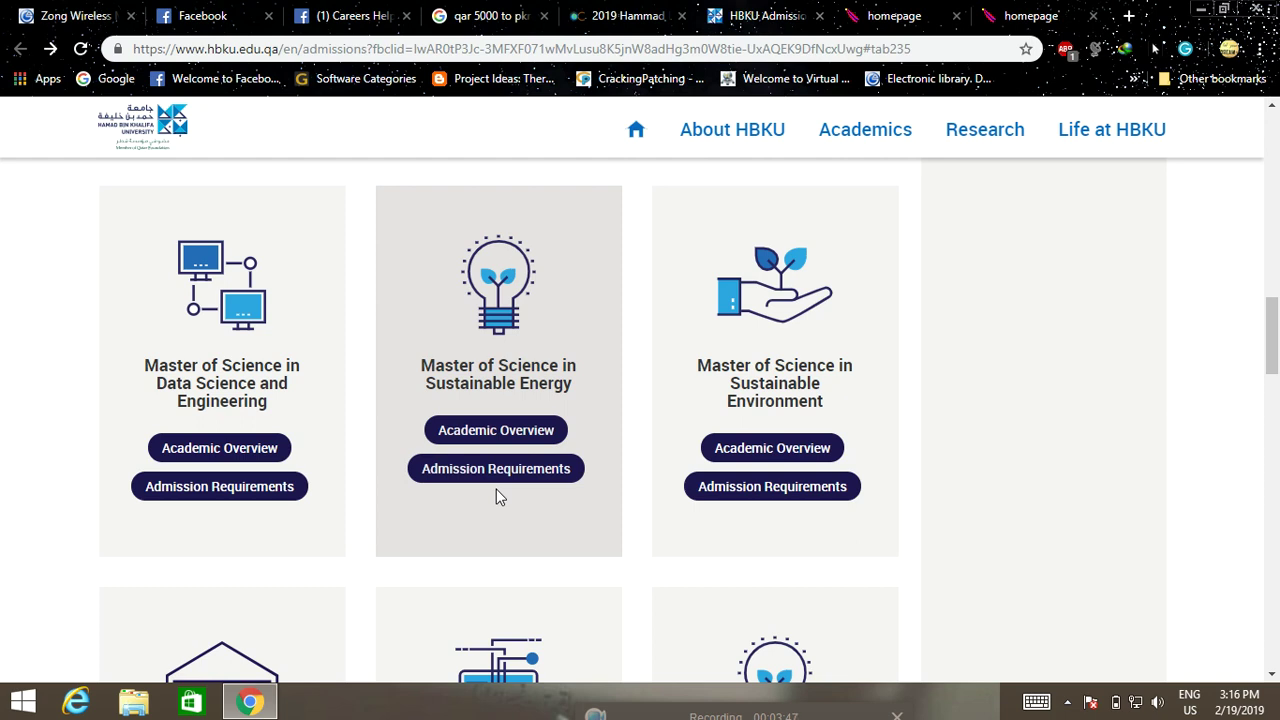
scroll(343, 532, down, 4)
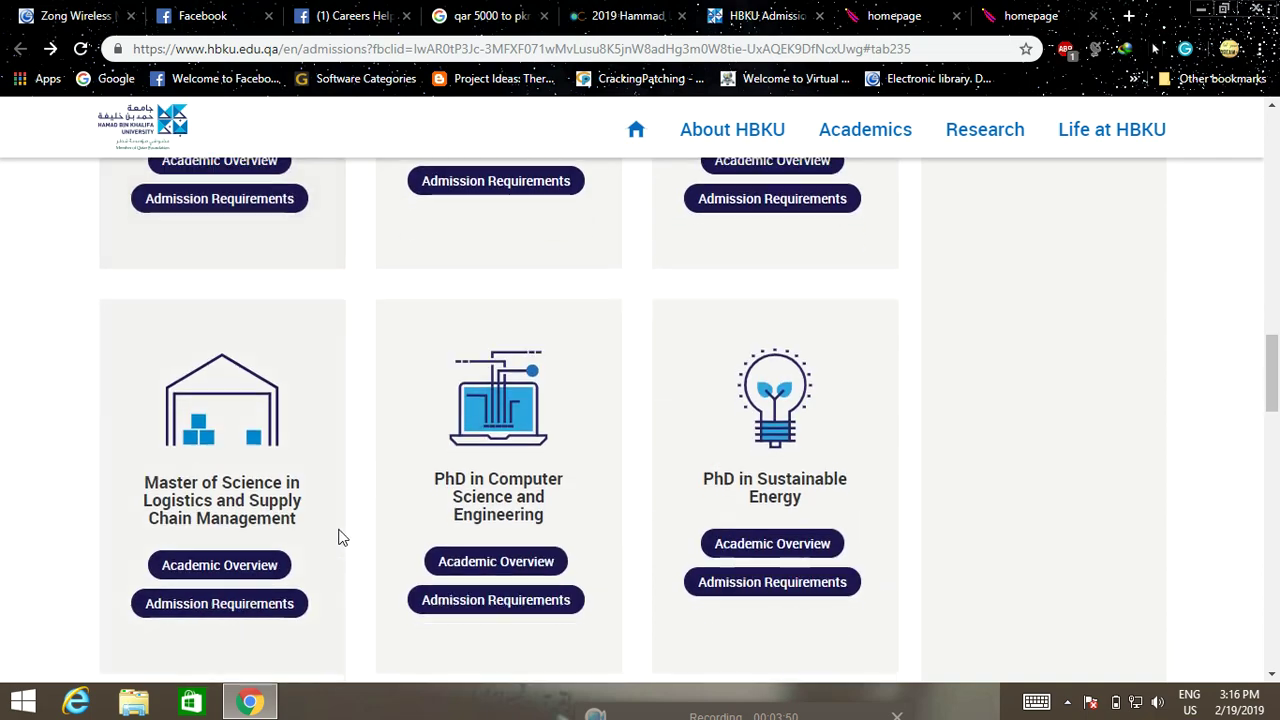
scroll(250, 553, up, 4)
scroll(222, 557, up, 6)
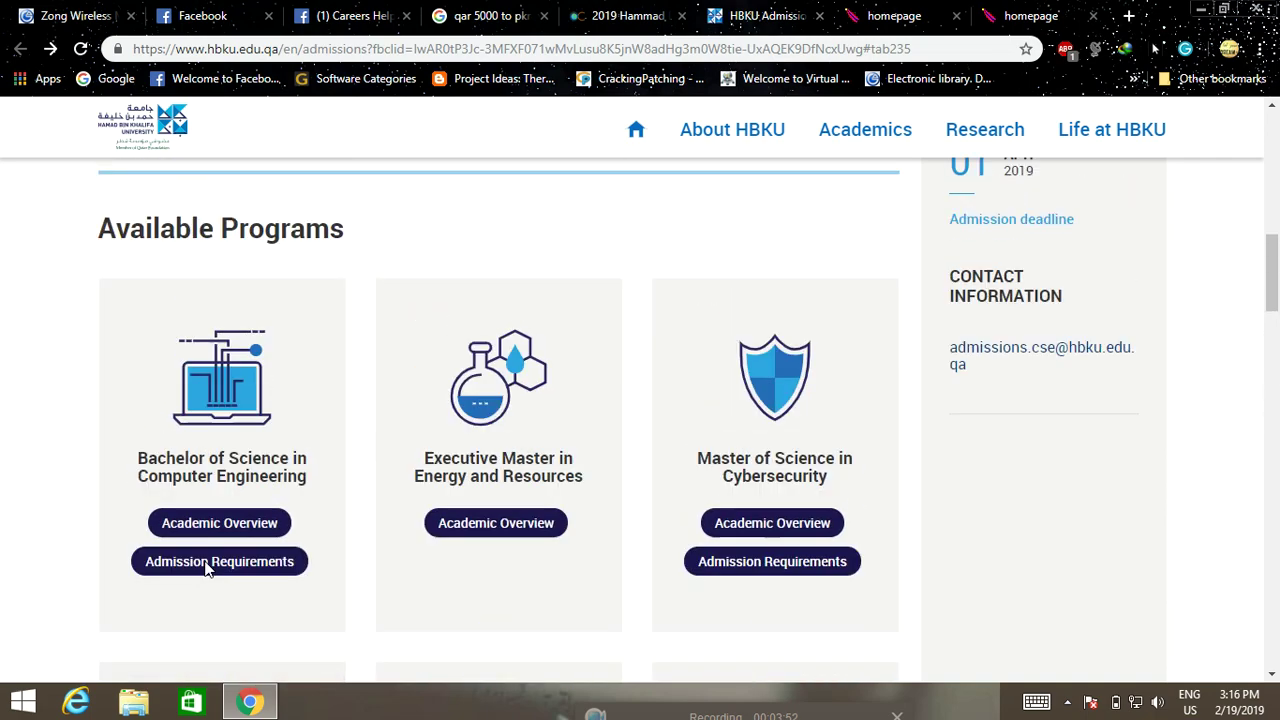
scroll(205, 570, up, 10)
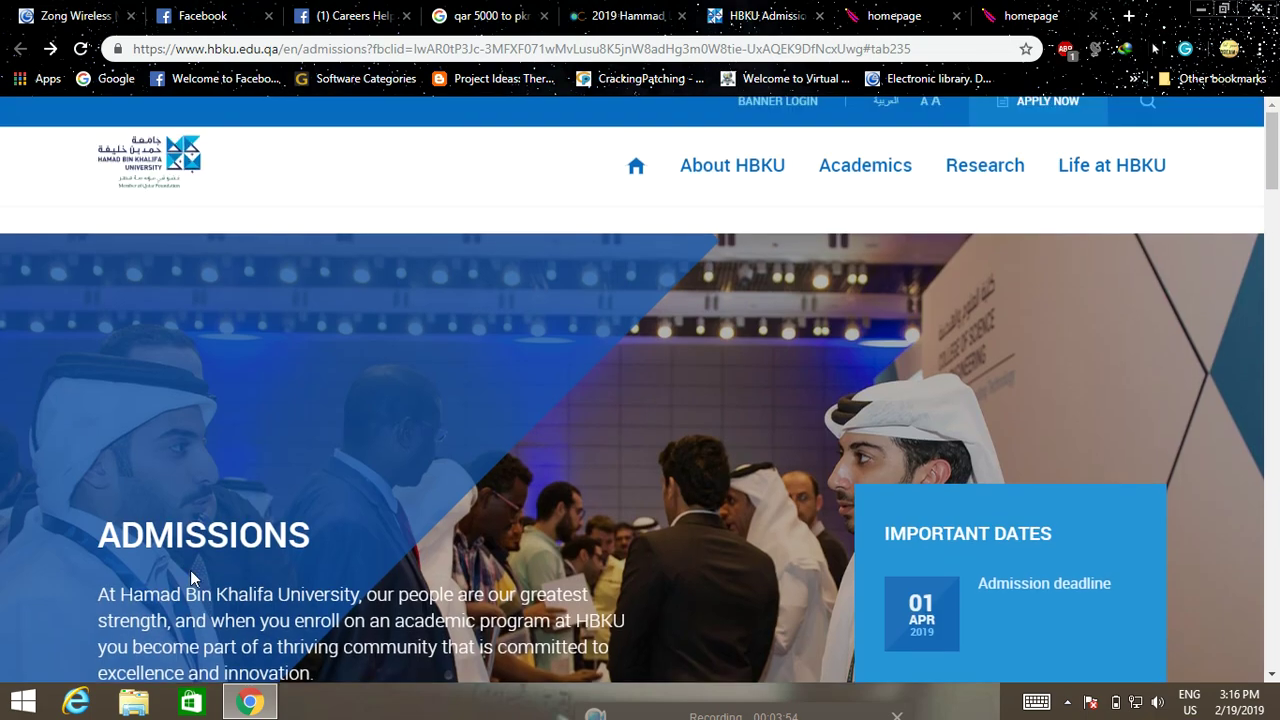
click(1000, 143)
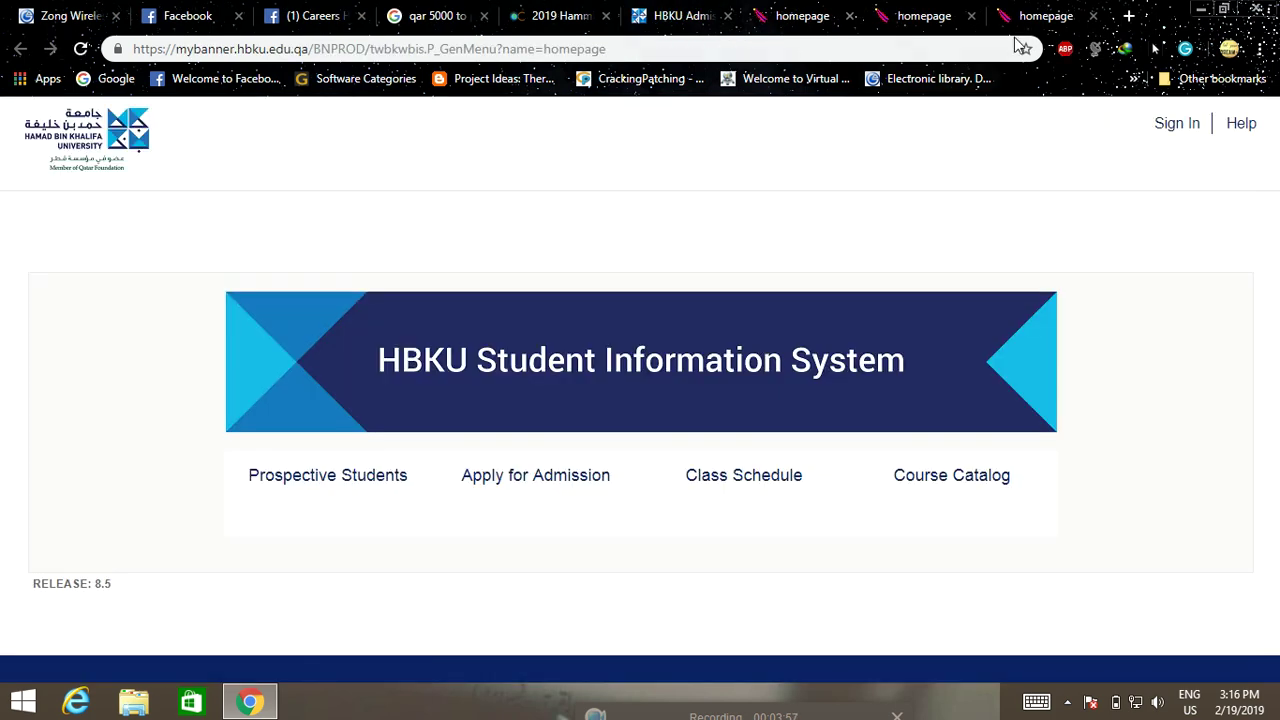
Close the two duplicate homepage tabs, keeping one Student Information System tab
click(1093, 16)
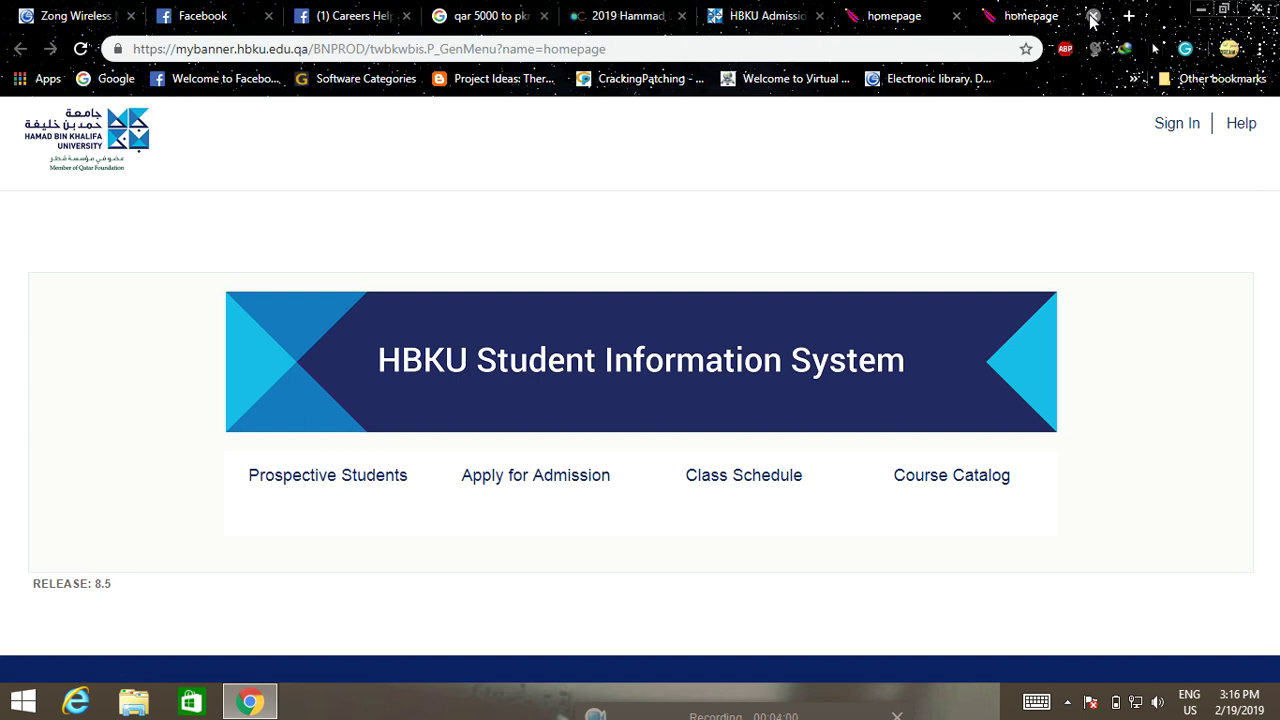
click(1093, 16)
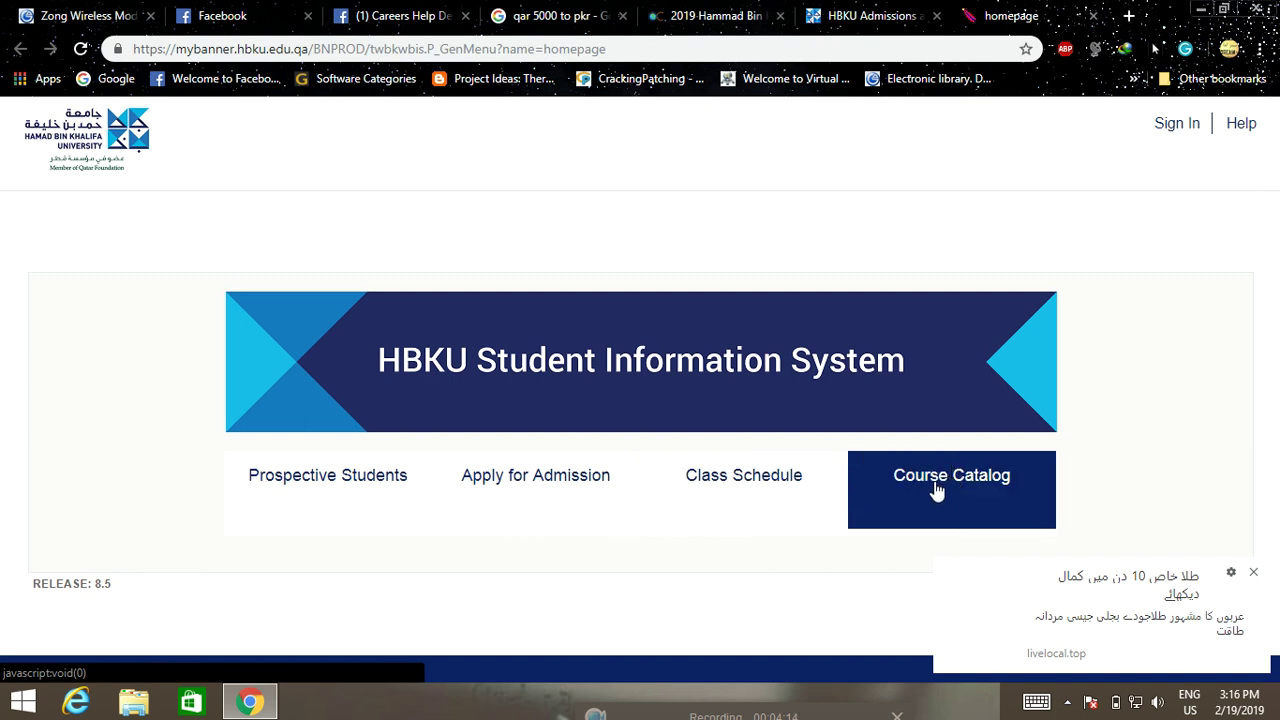
Go to Apply for Admission, dismiss the advertisement popup, and log in with Login ID and PIN
click(514, 501)
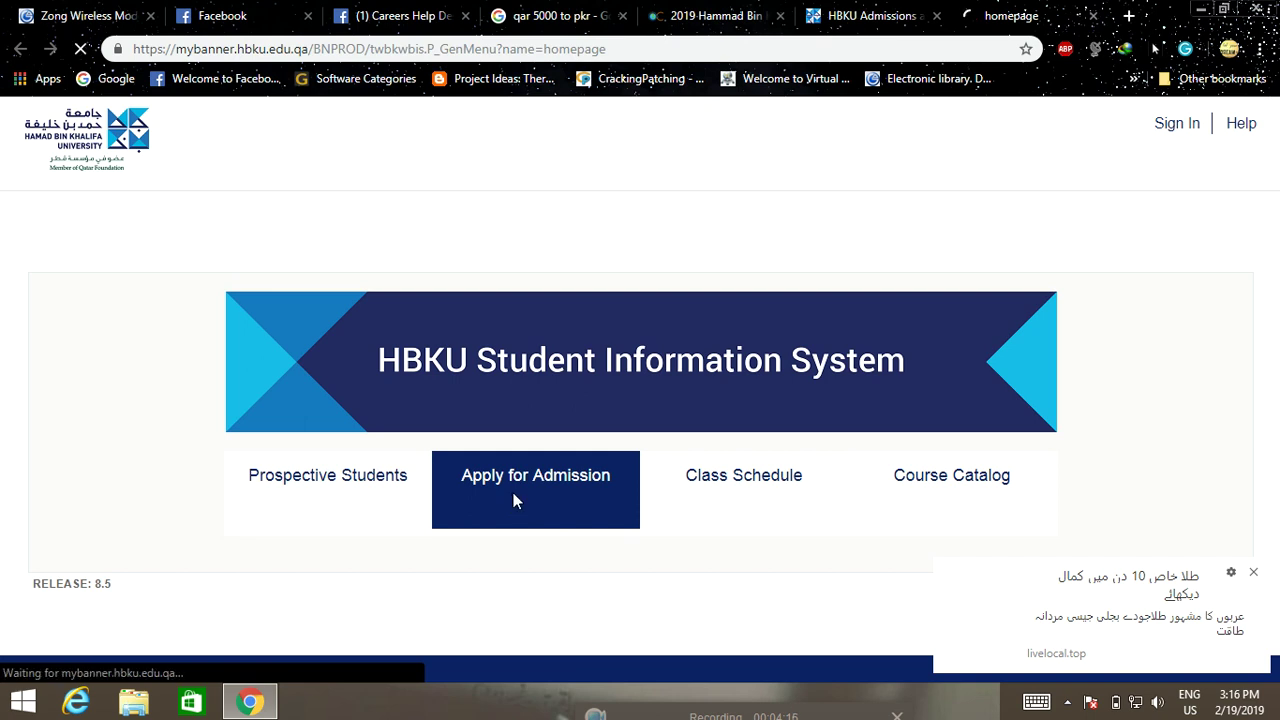
click(1256, 572)
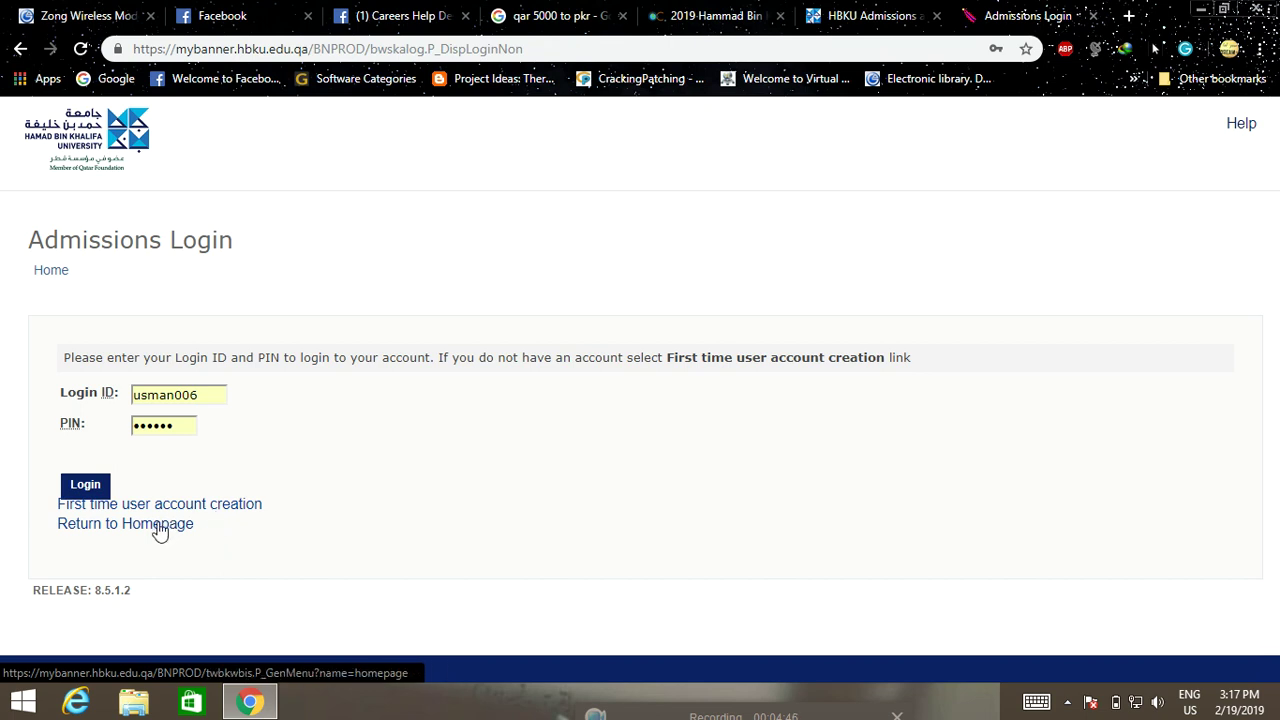
click(86, 485)
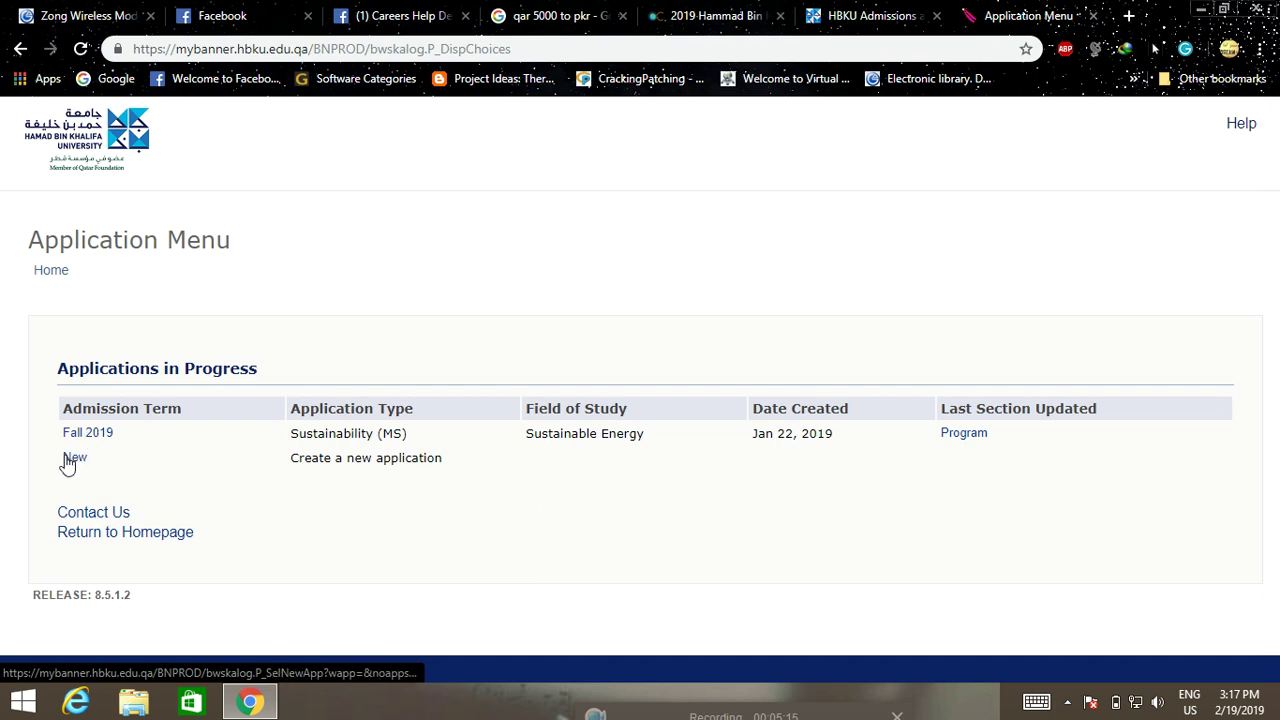
Create a new application and pick Sustainability (MS) as its application type
click(75, 460)
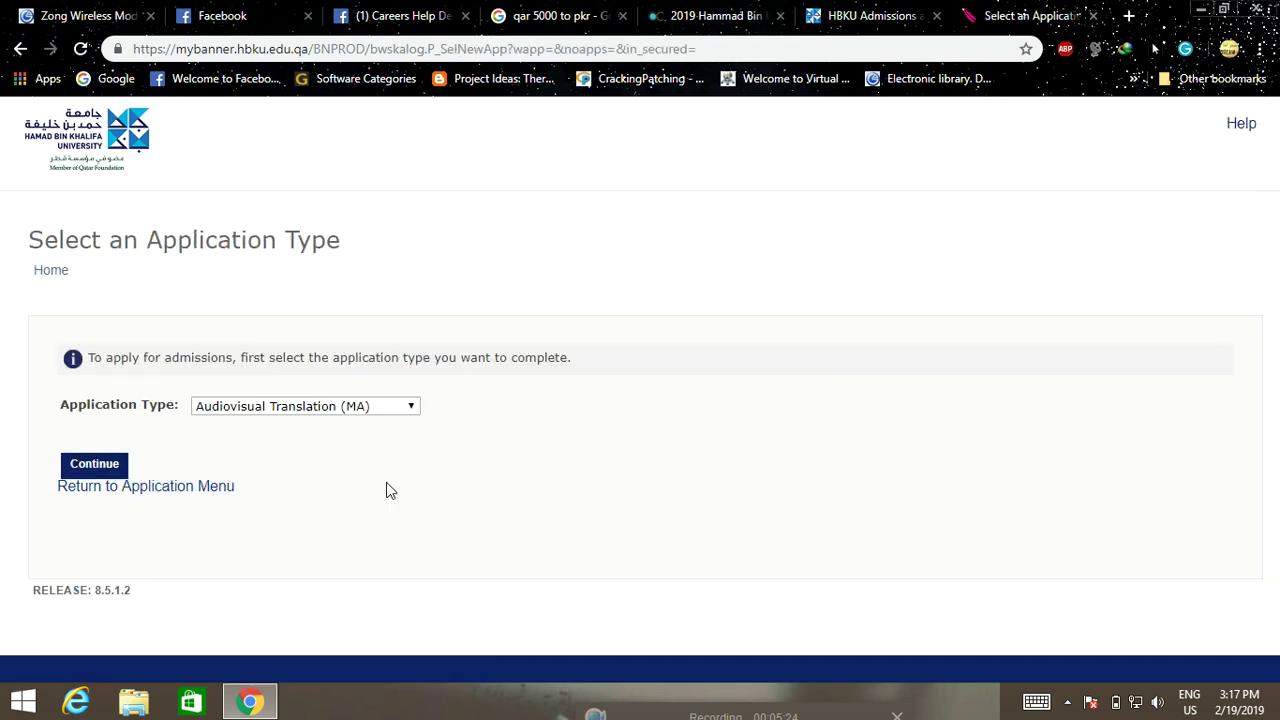
click(349, 412)
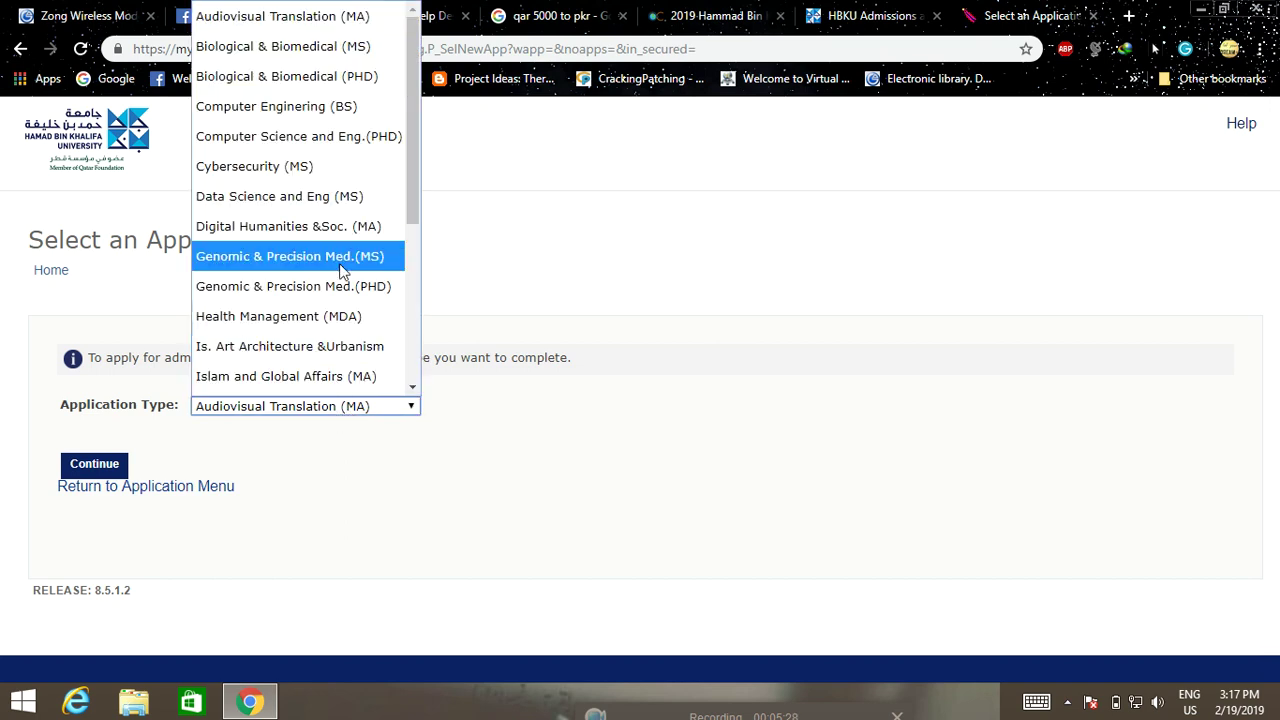
scroll(336, 220, down, 3)
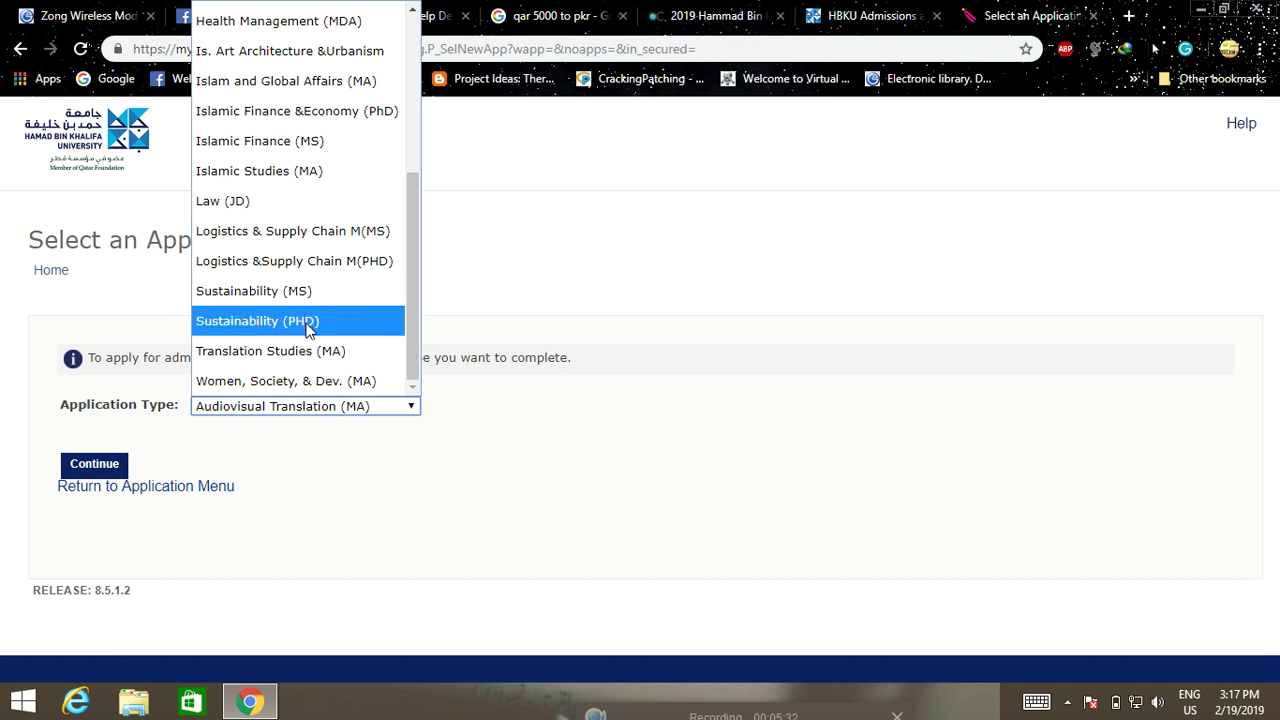
scroll(305, 325, up, 3)
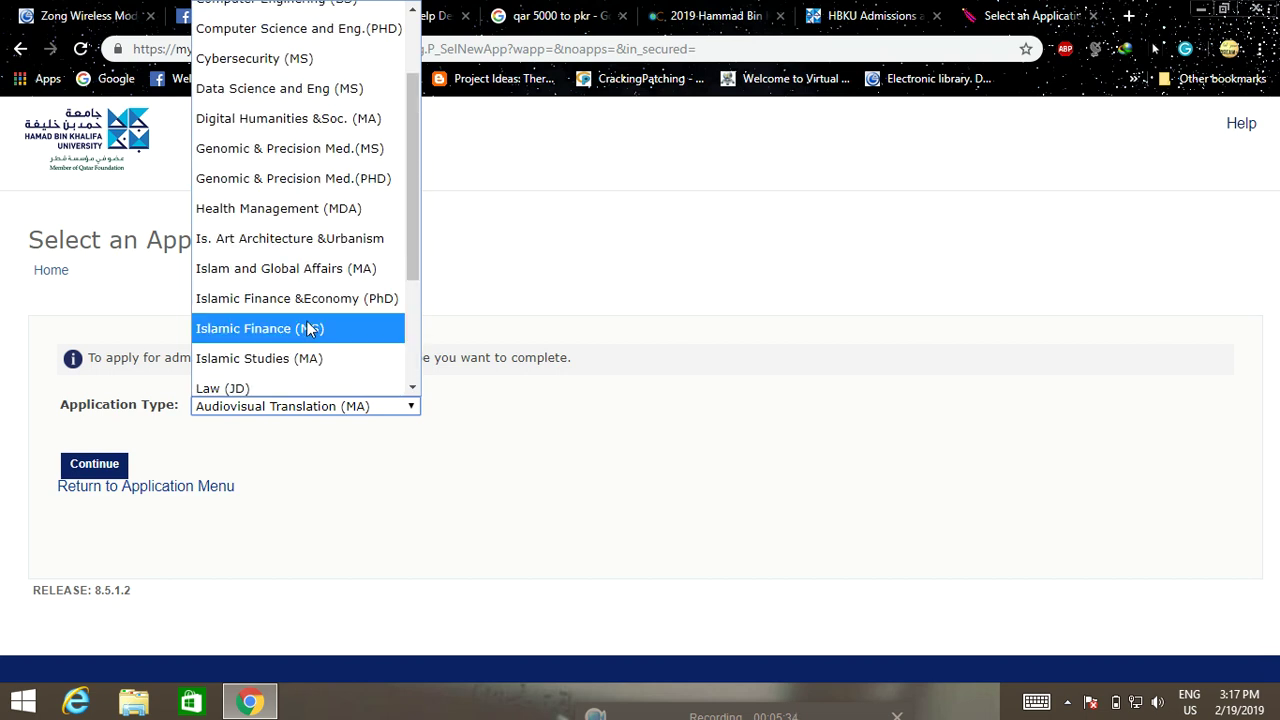
scroll(310, 318, up, 1)
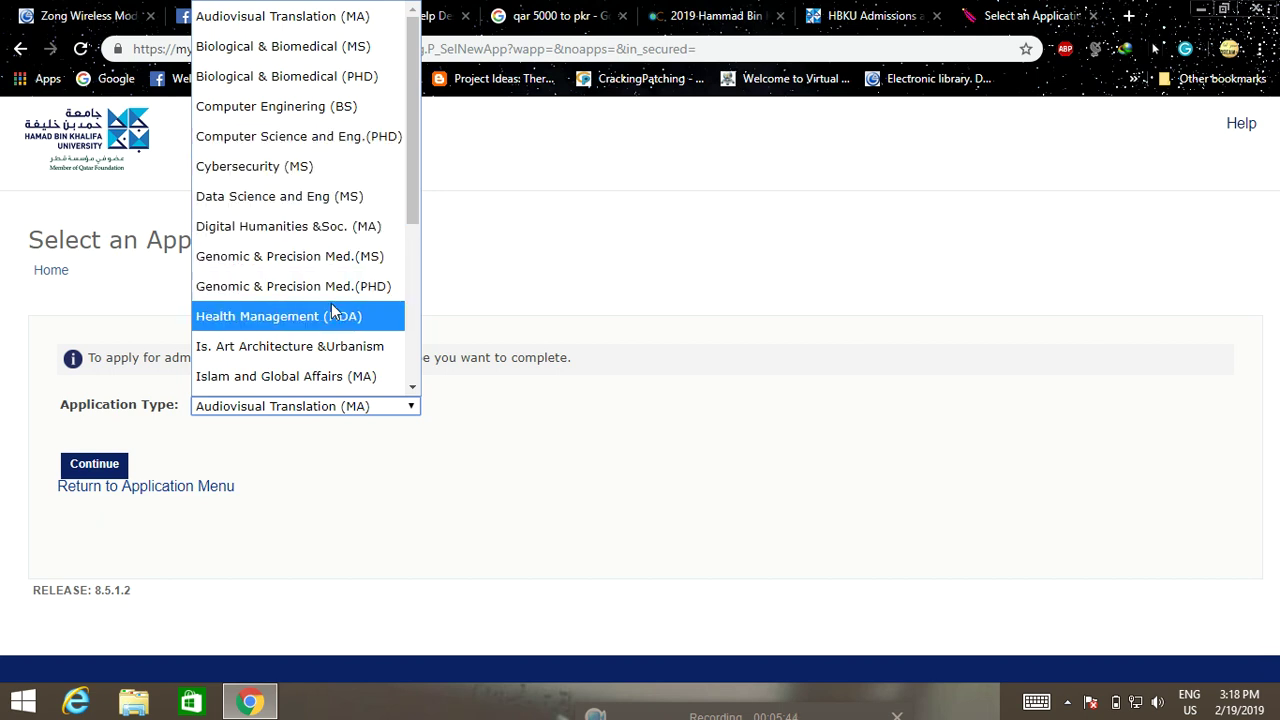
scroll(331, 305, down, 2)
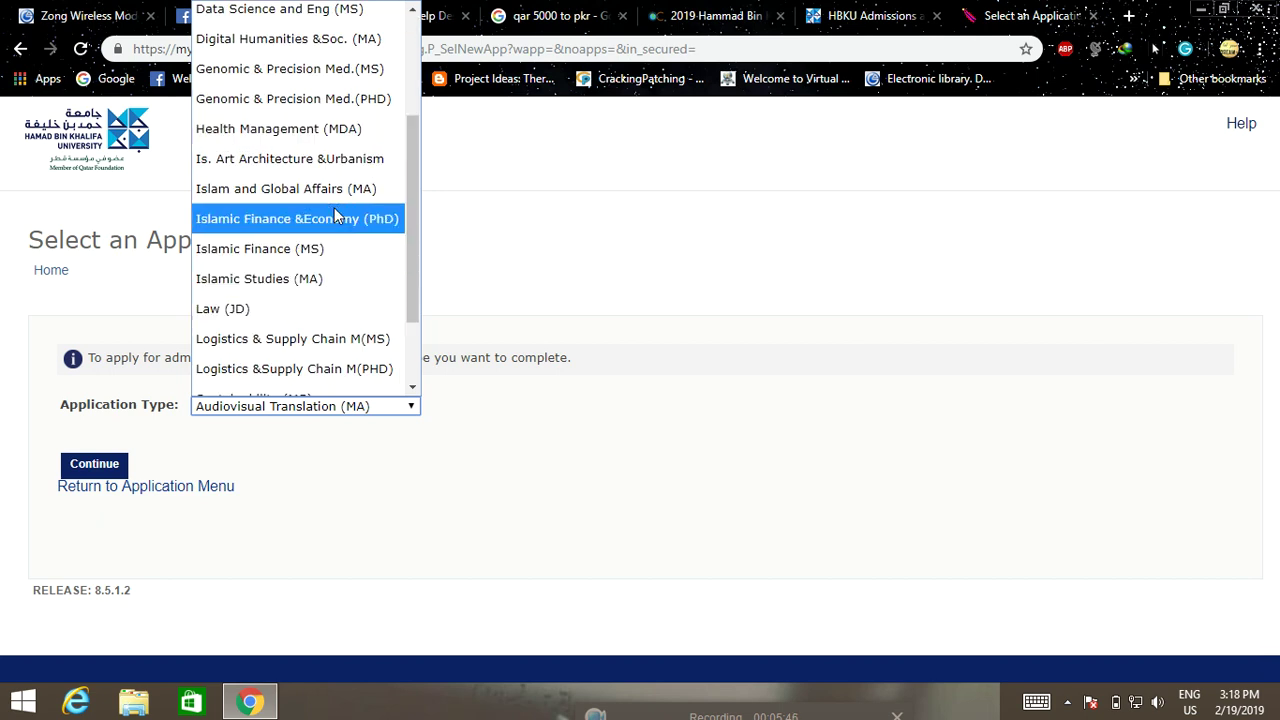
scroll(321, 273, down, 2)
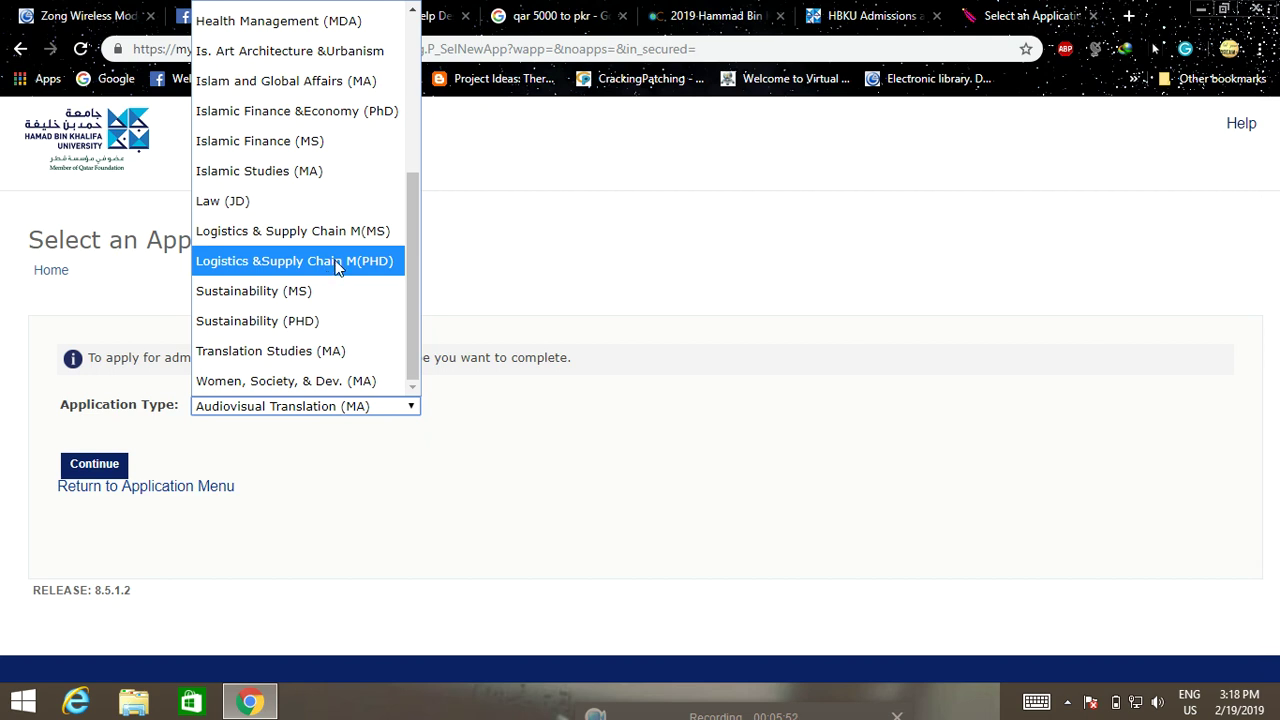
click(286, 291)
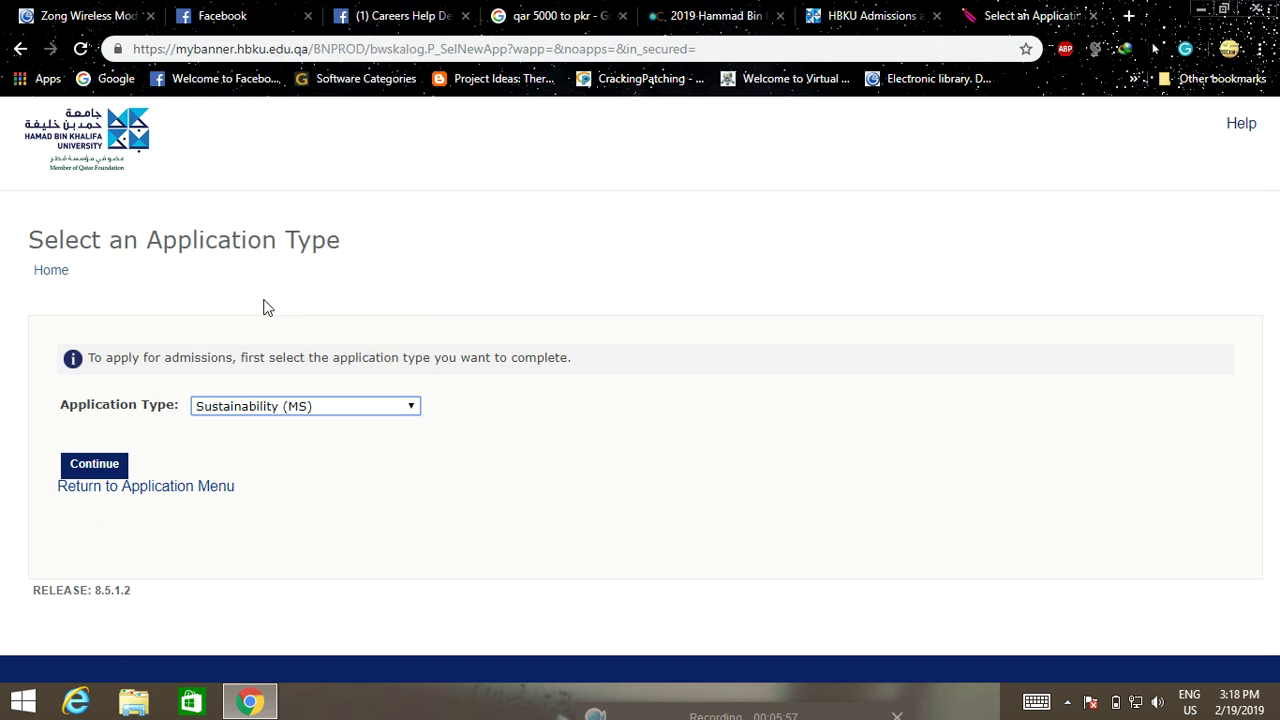
Continue with Sustainability (MS), set the admission term to Fall 2019, and begin filling out the application
click(95, 465)
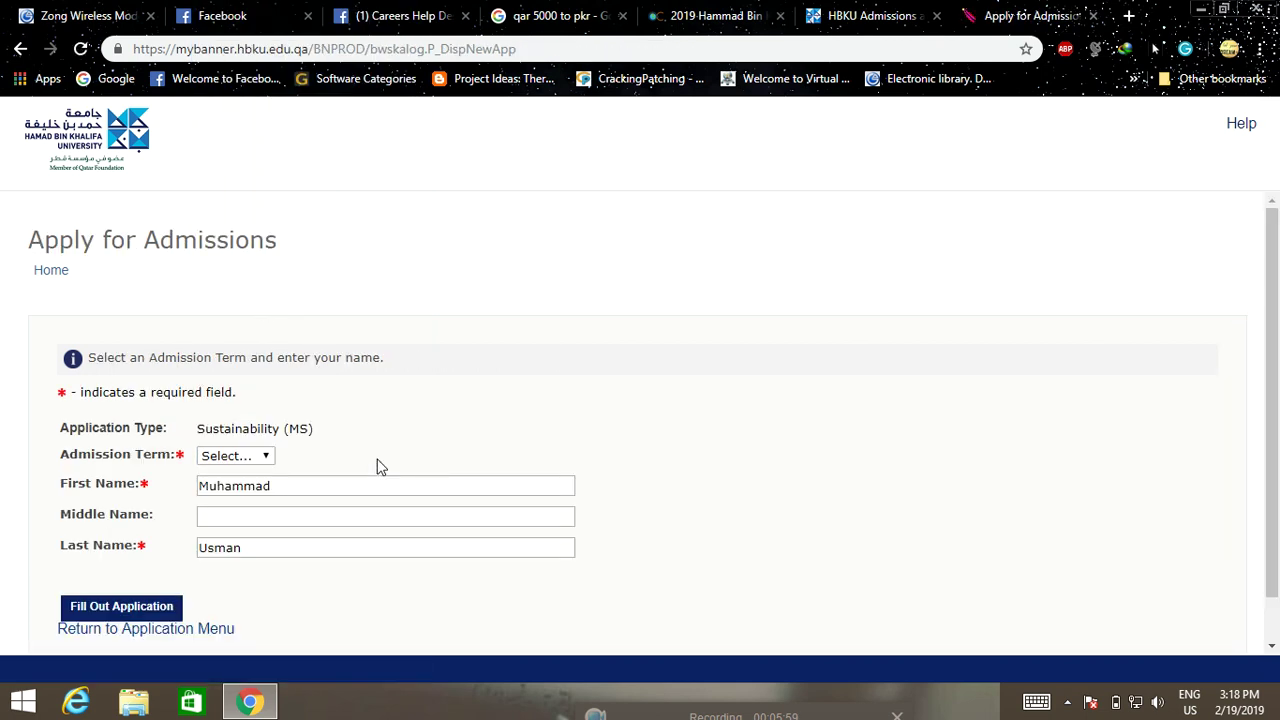
scroll(429, 411, down, 1)
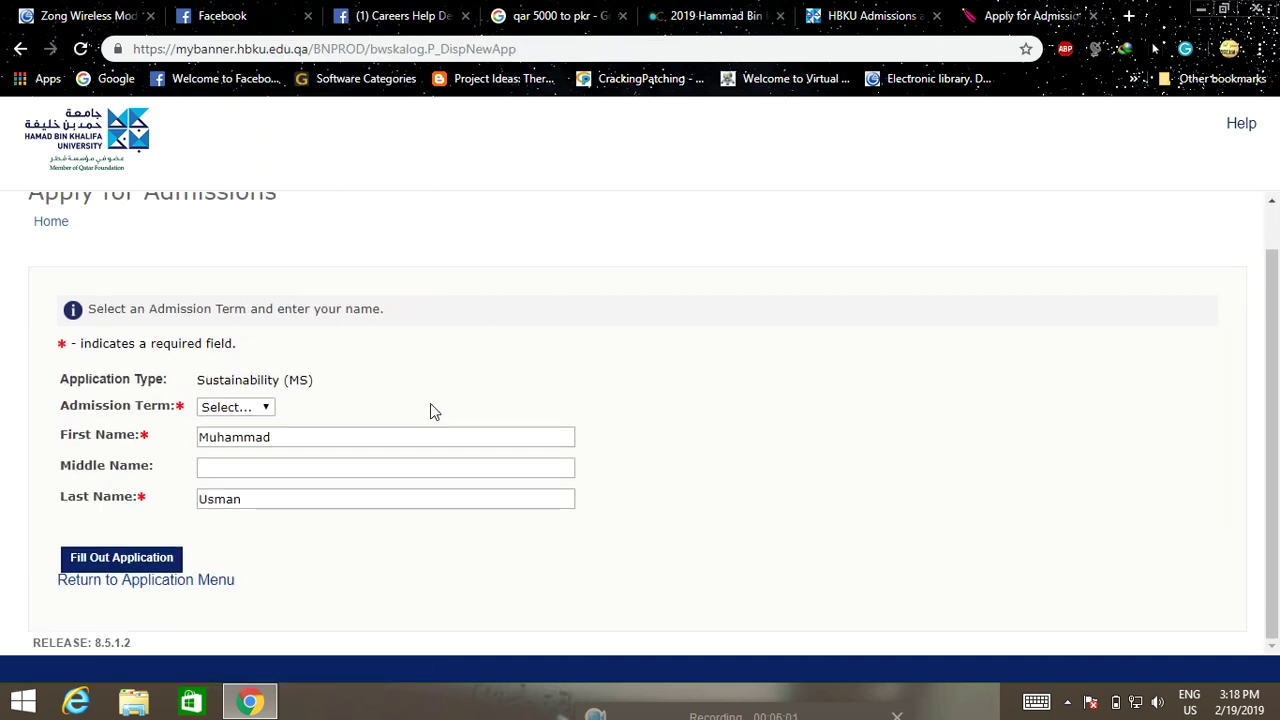
click(266, 416)
click(250, 460)
click(128, 565)
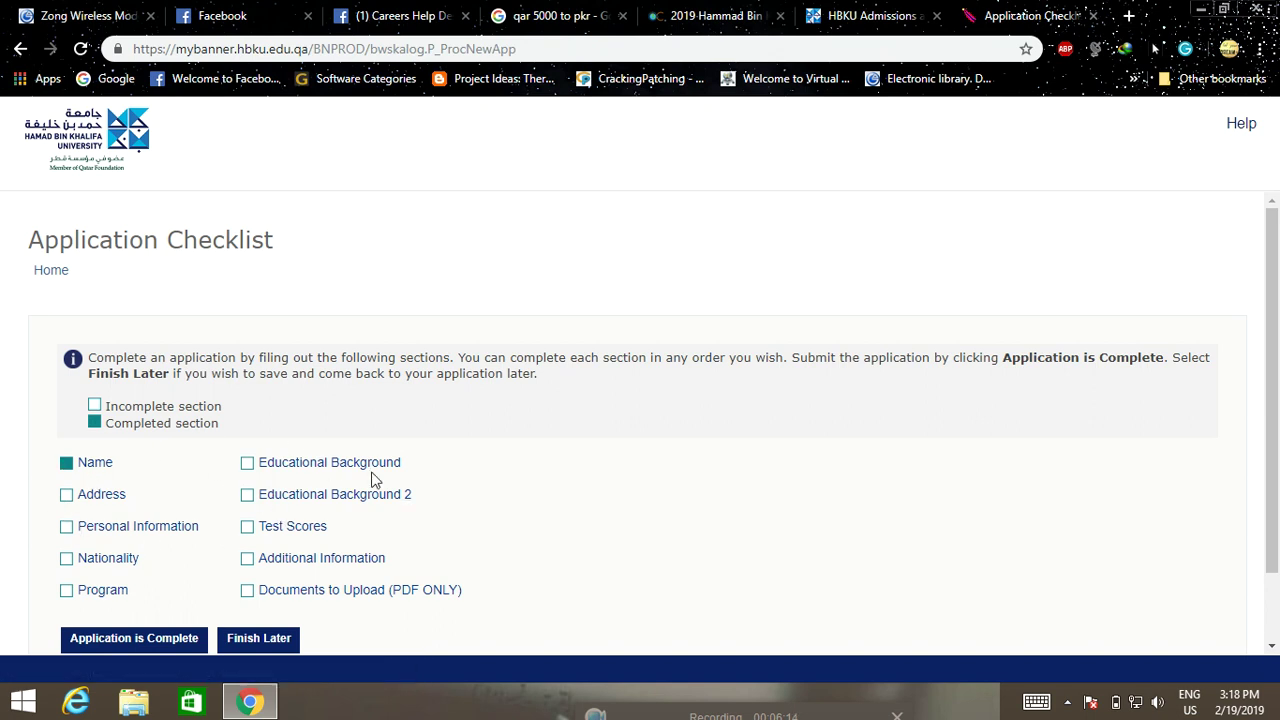
Open the Name item, checklist item 1 of 10, from the Application Checklist
scroll(552, 484, down, 2)
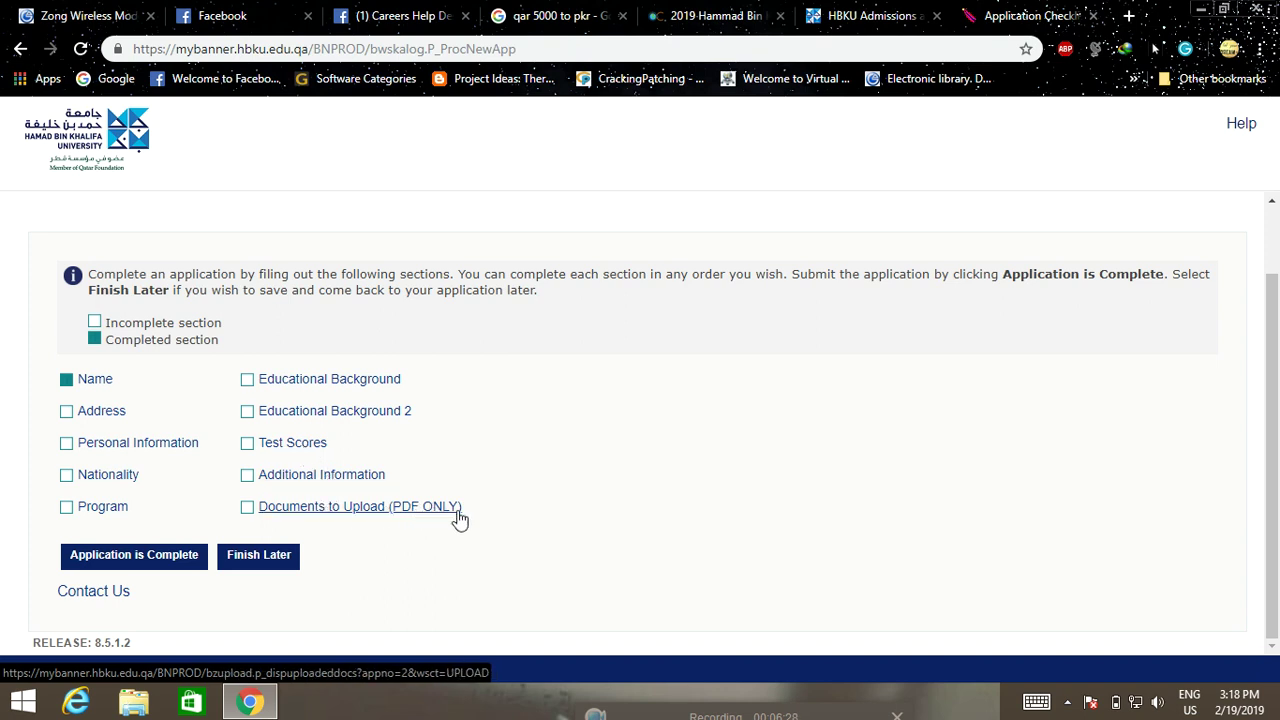
click(97, 382)
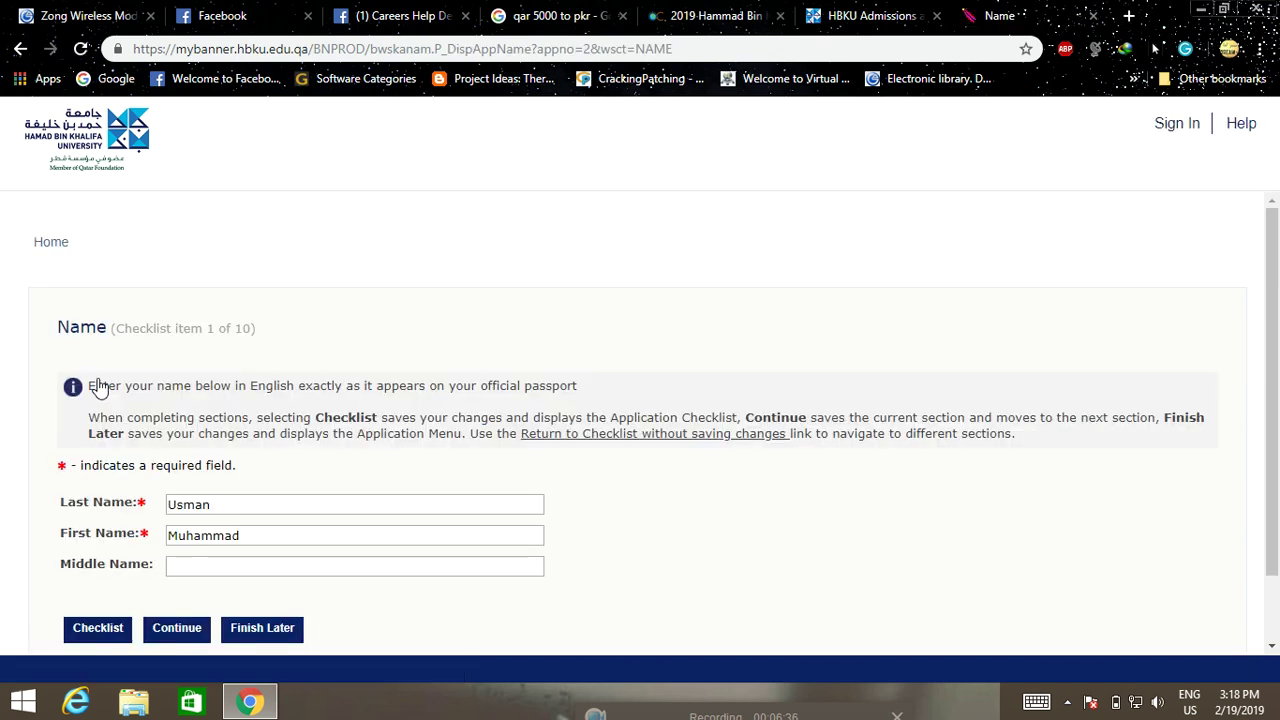
Save the prefilled Name and Address sections to reach Personal Information
scroll(490, 500, down, 1)
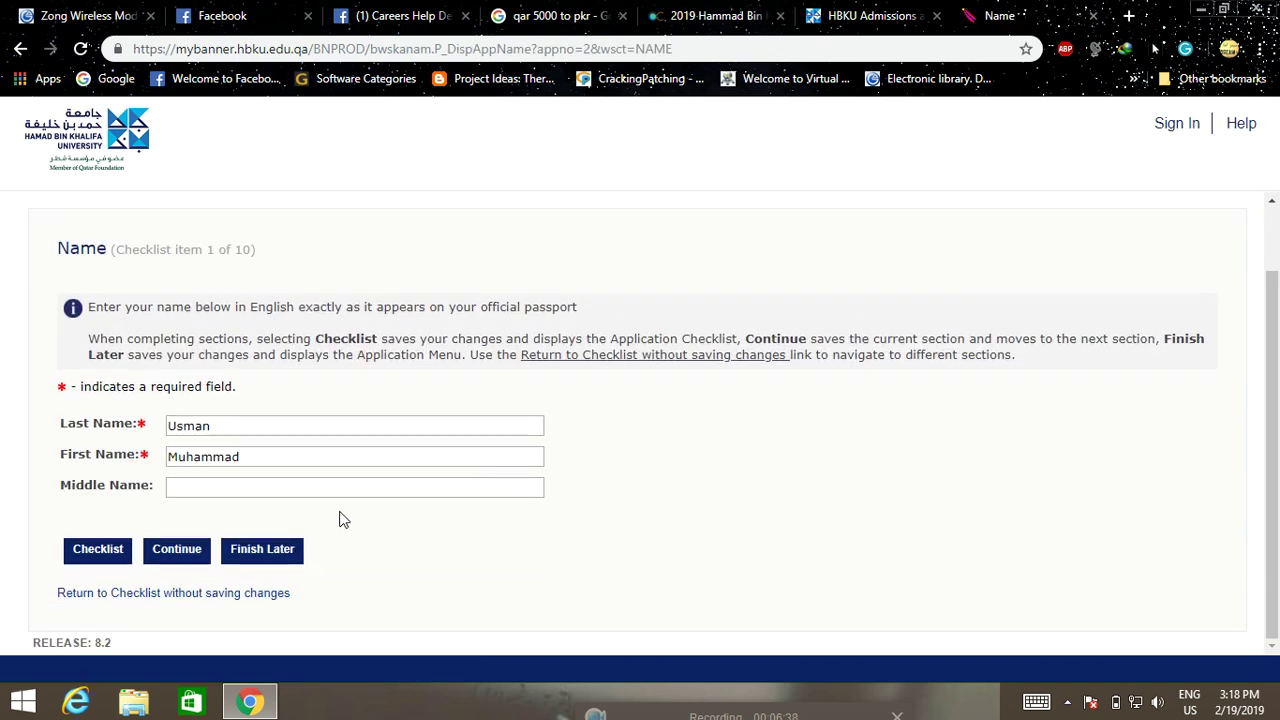
click(178, 553)
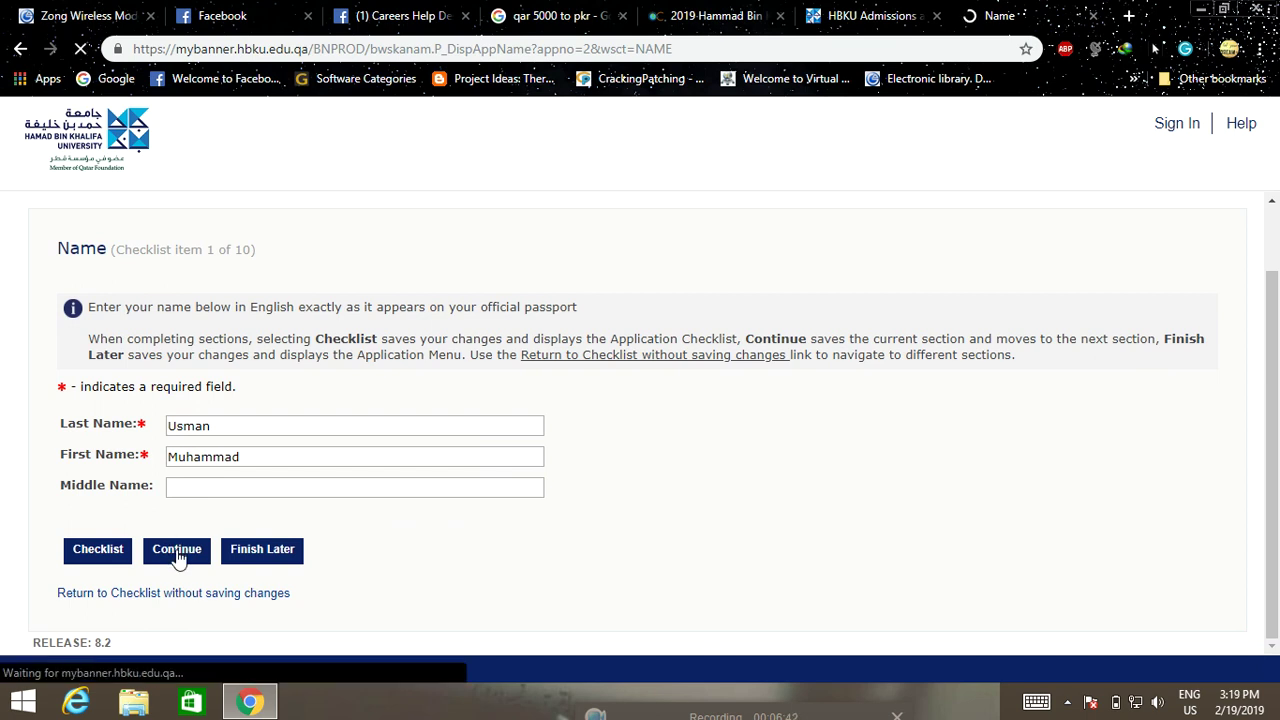
scroll(285, 515, down, 2)
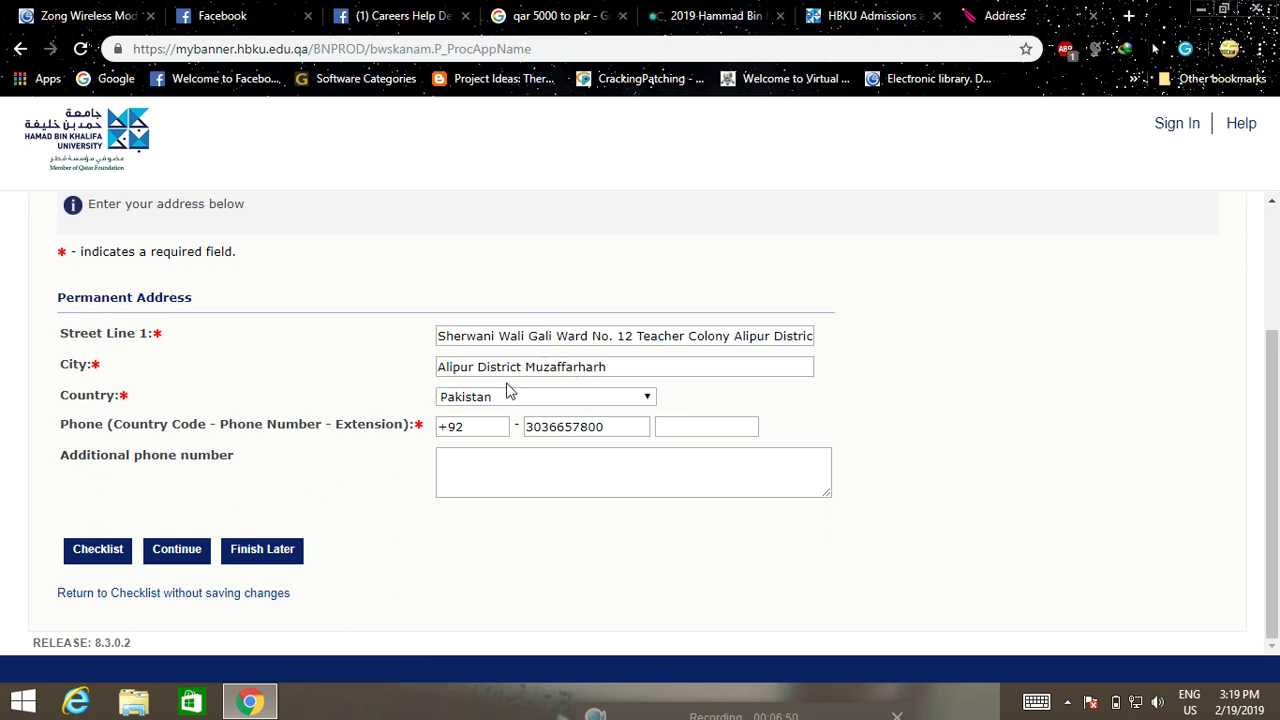
click(168, 555)
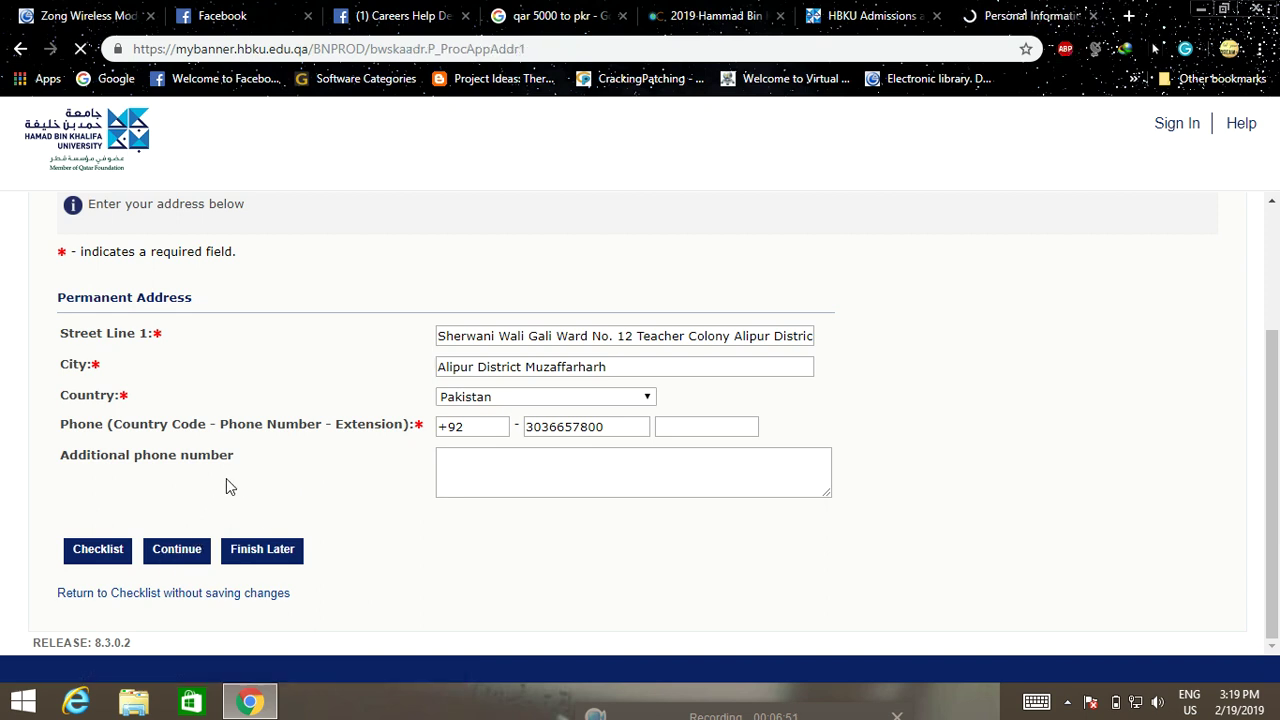
Set gender to Male and birth date to 01 January 1995
scroll(240, 486, down, 1)
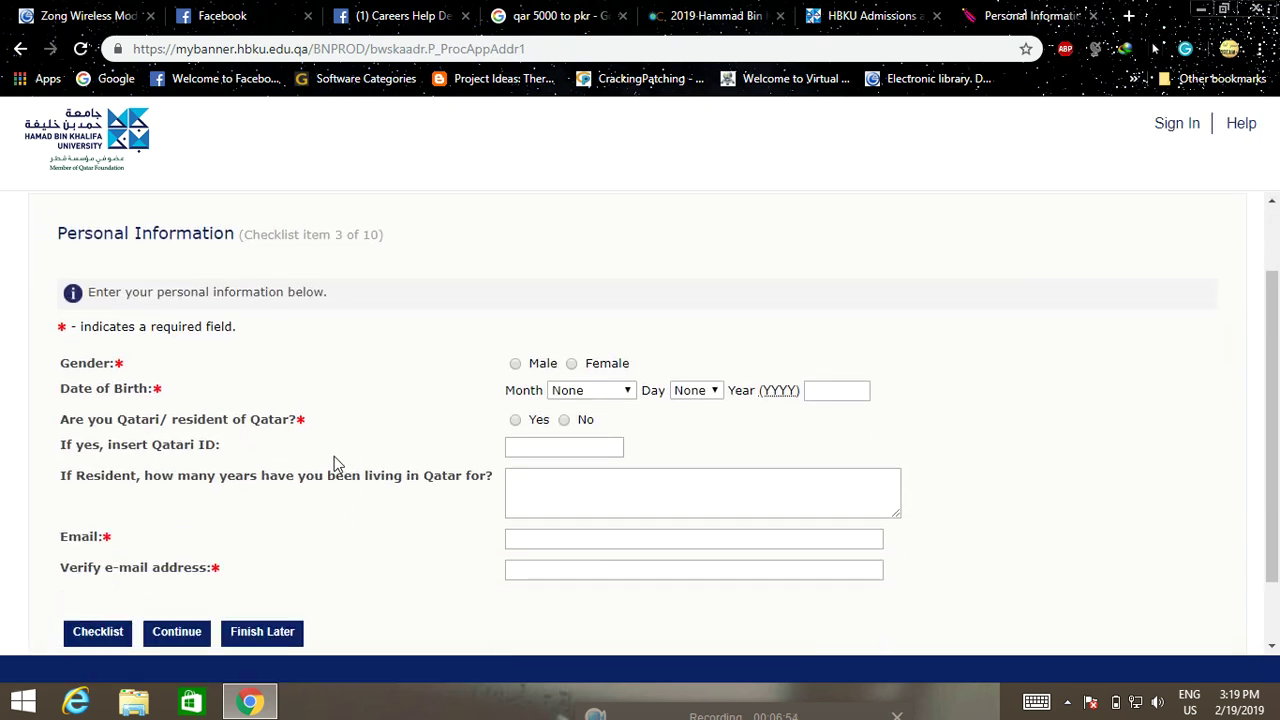
scroll(330, 466, down, 1)
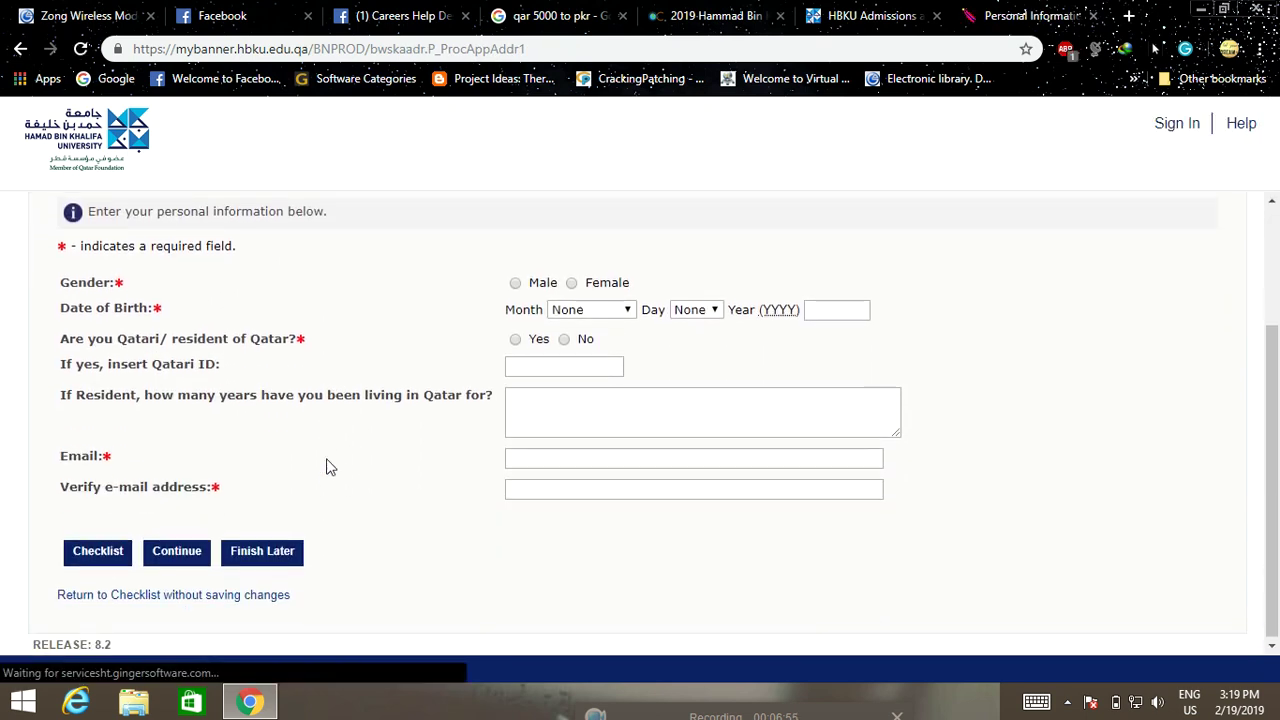
click(516, 283)
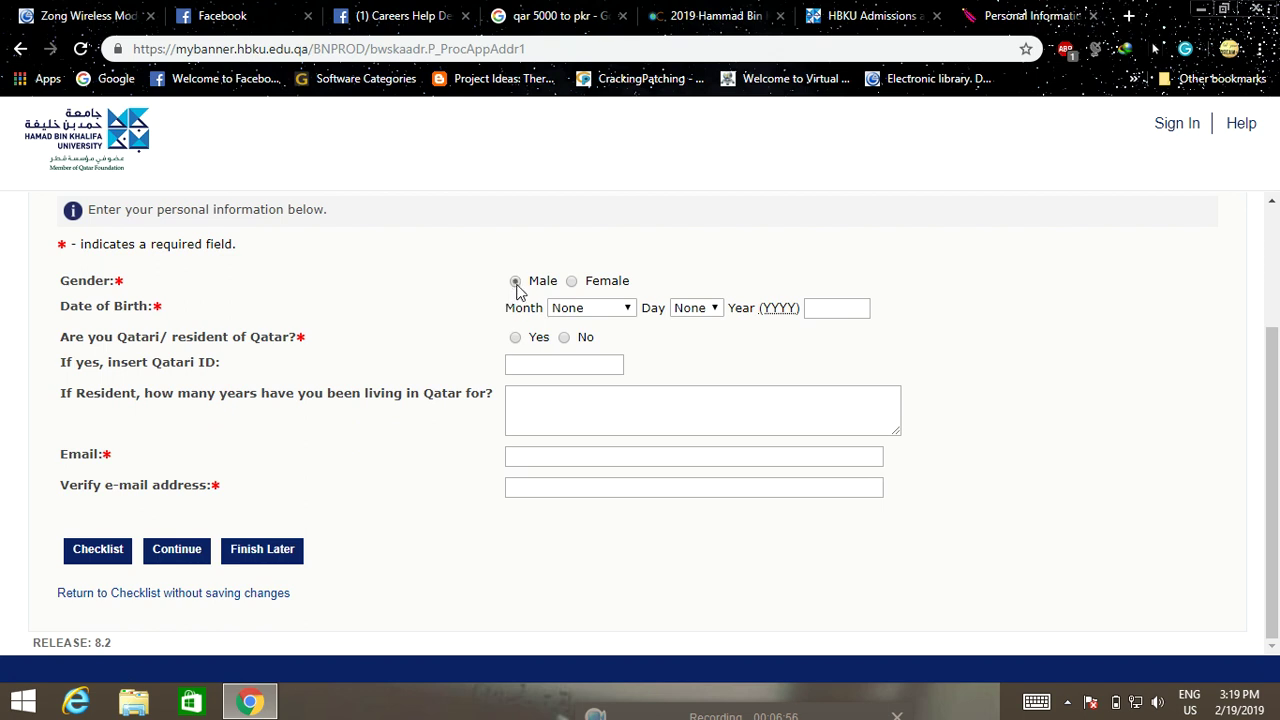
click(628, 310)
click(582, 364)
click(697, 308)
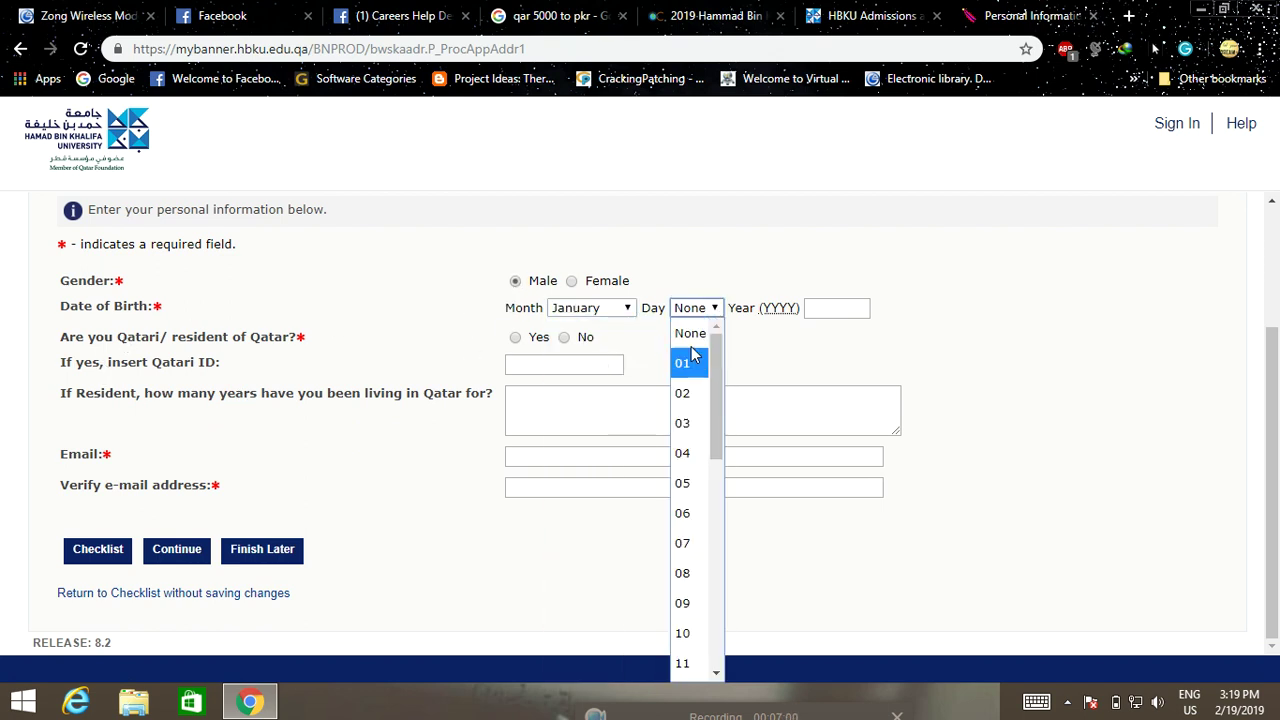
click(690, 362)
click(832, 310)
text(1)
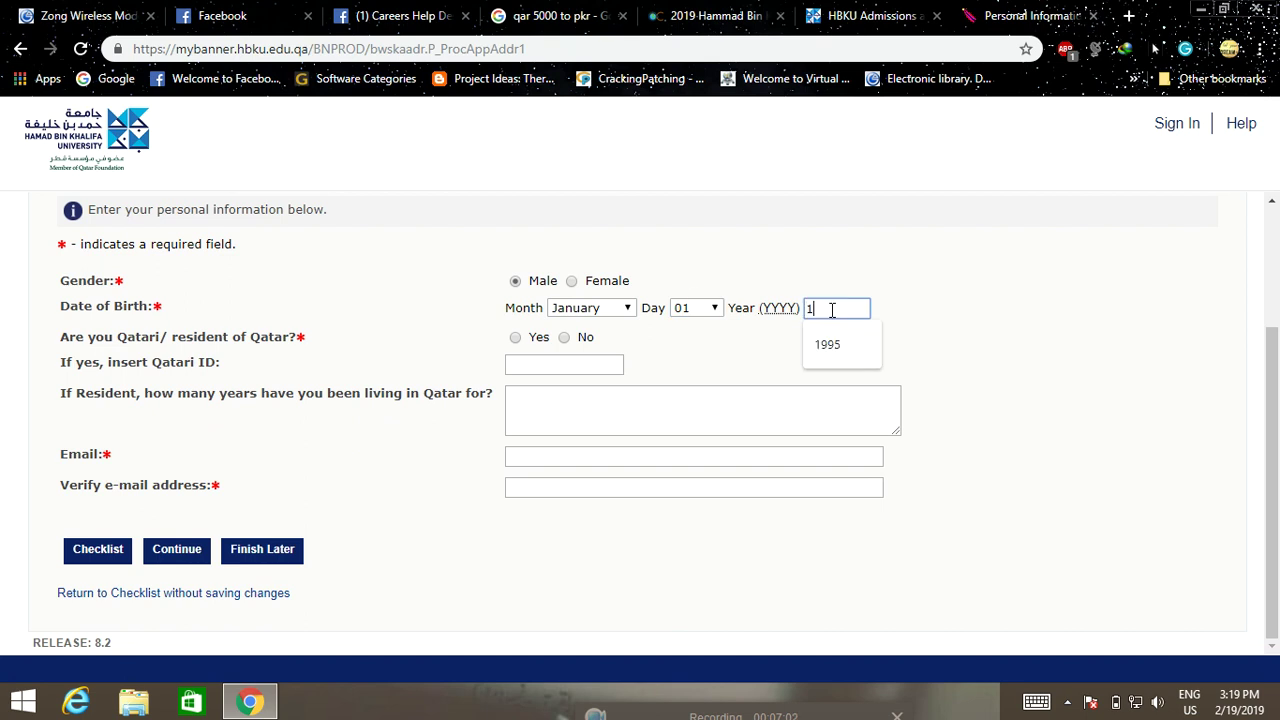
text(995)
click(834, 345)
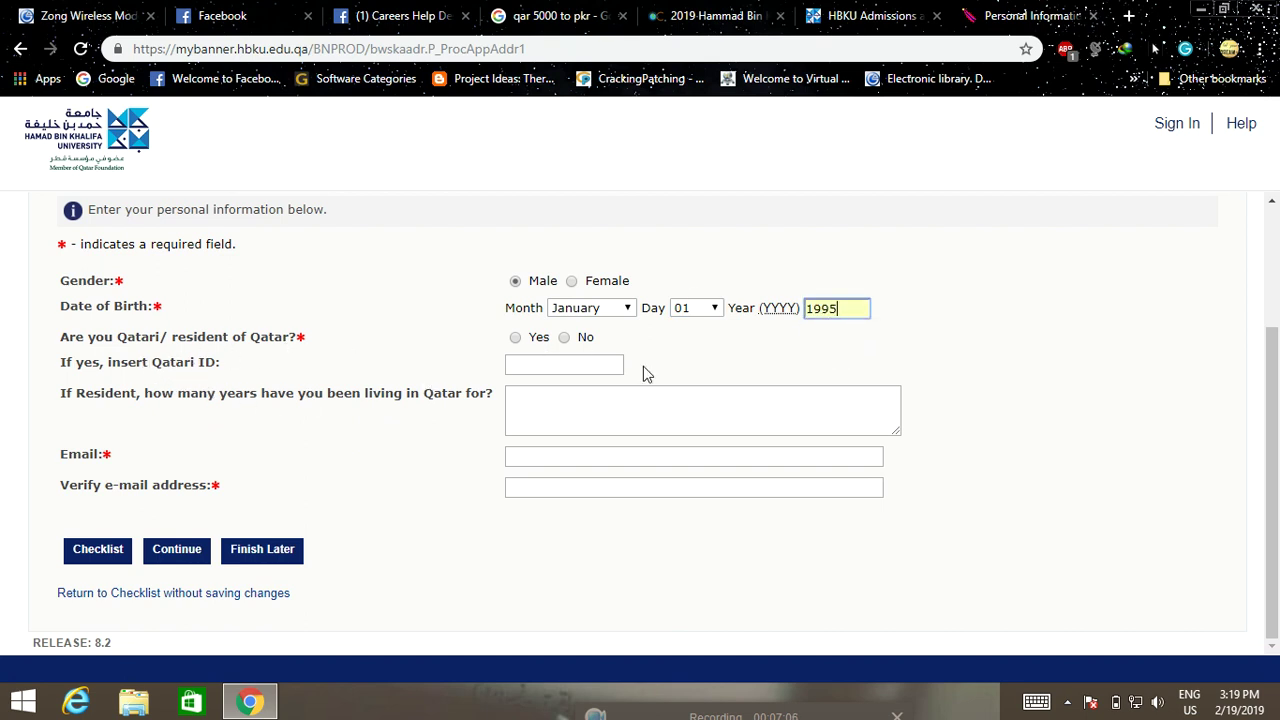
Answer No to Qatari or resident, autofill both e-mail fields, and save Personal Information
click(566, 338)
click(521, 455)
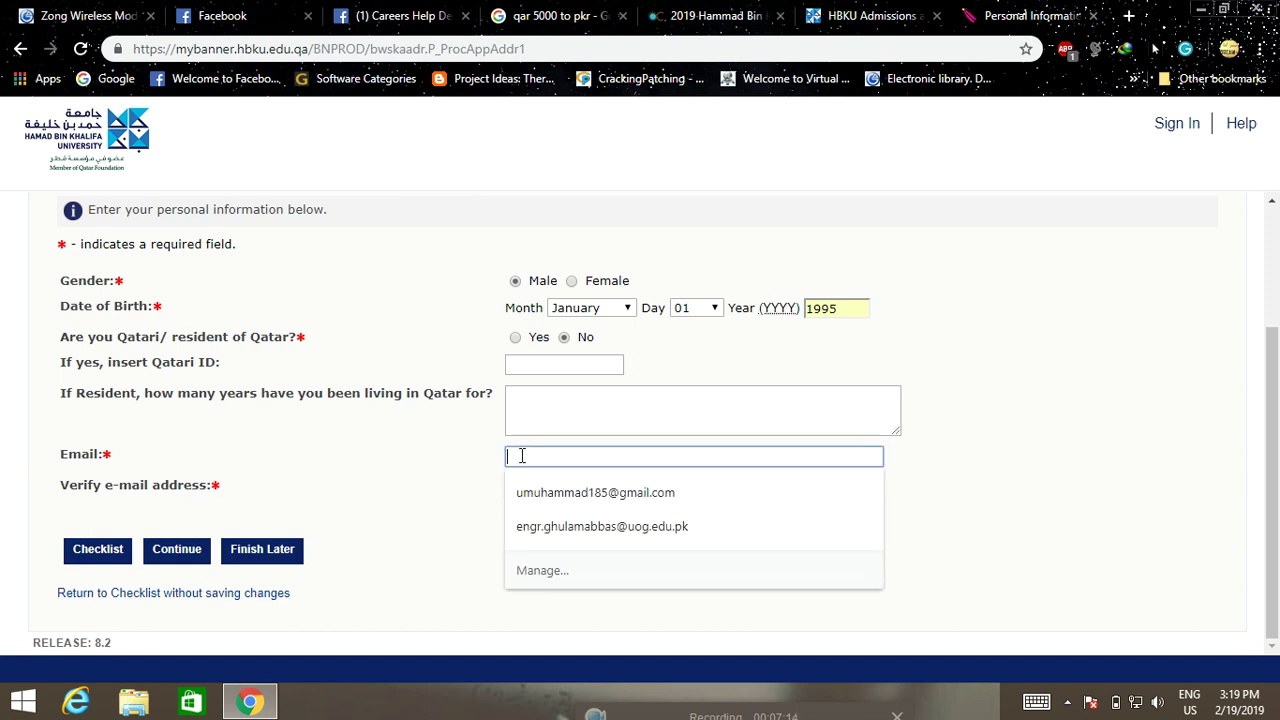
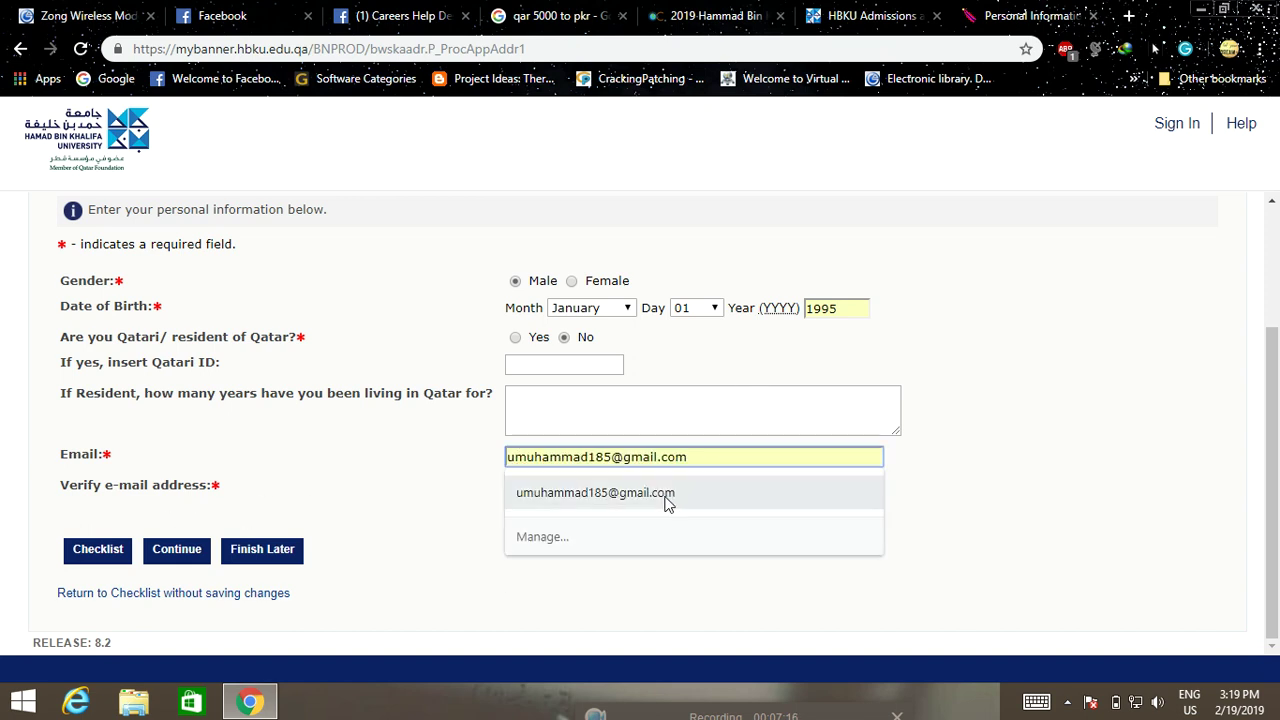
click(666, 493)
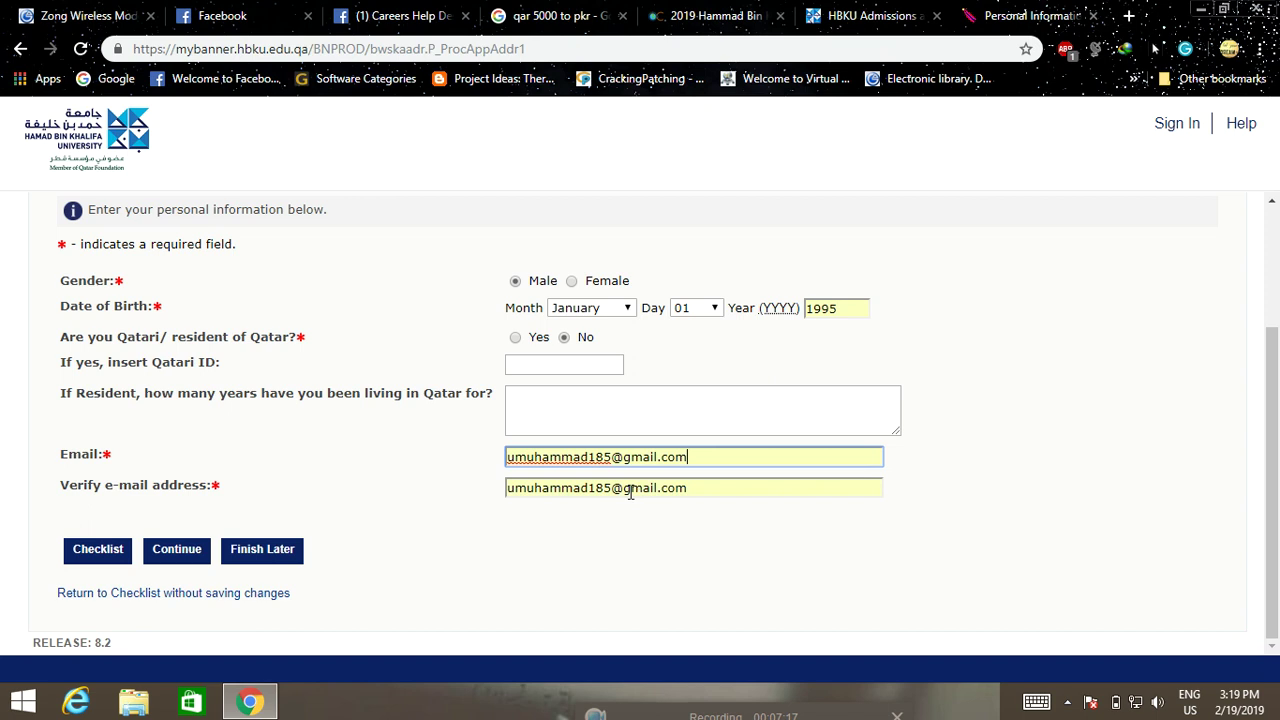
click(170, 560)
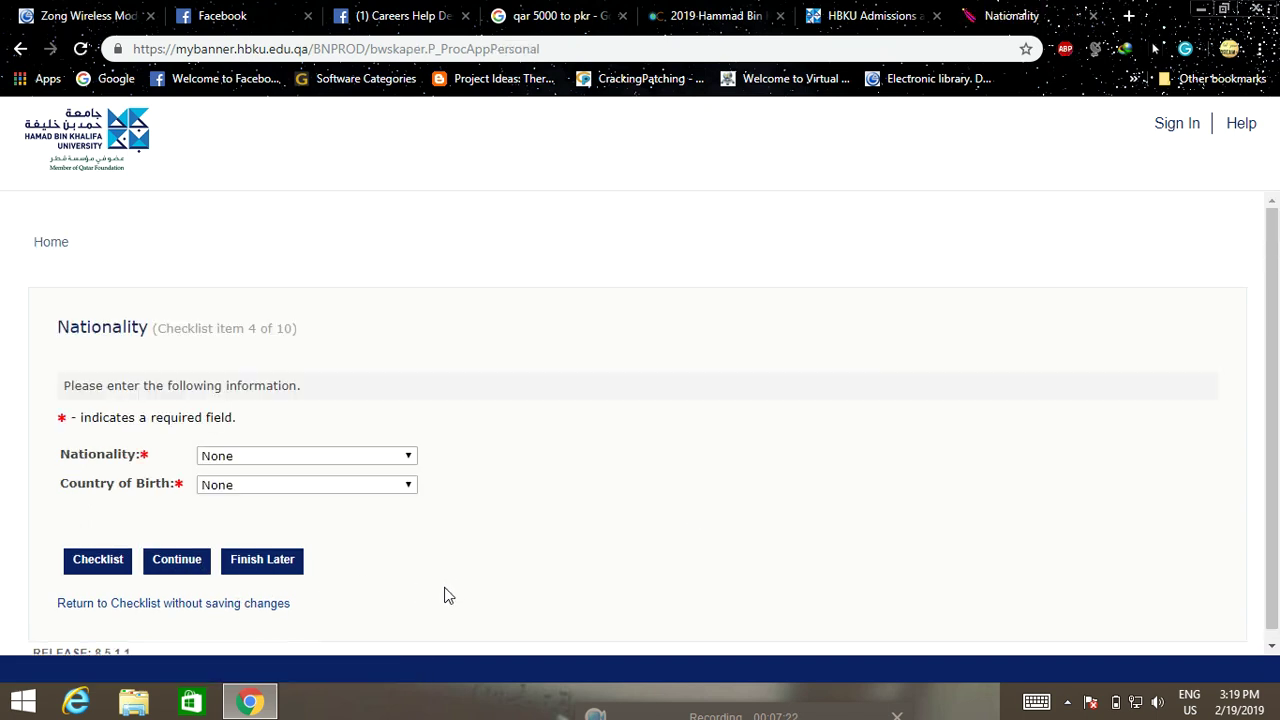
Set both nationality and country of birth to Pakistan and save the Nationality section
scroll(446, 592, down, 1)
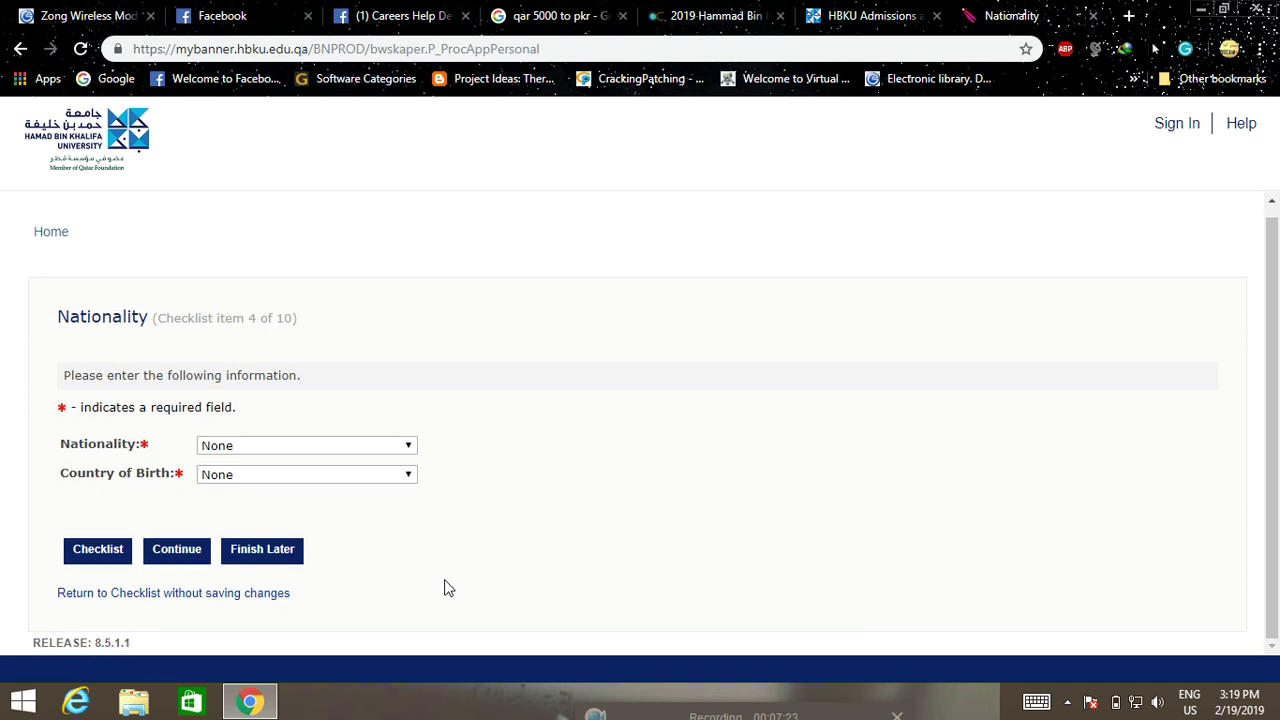
click(382, 452)
text(p)
click(382, 452)
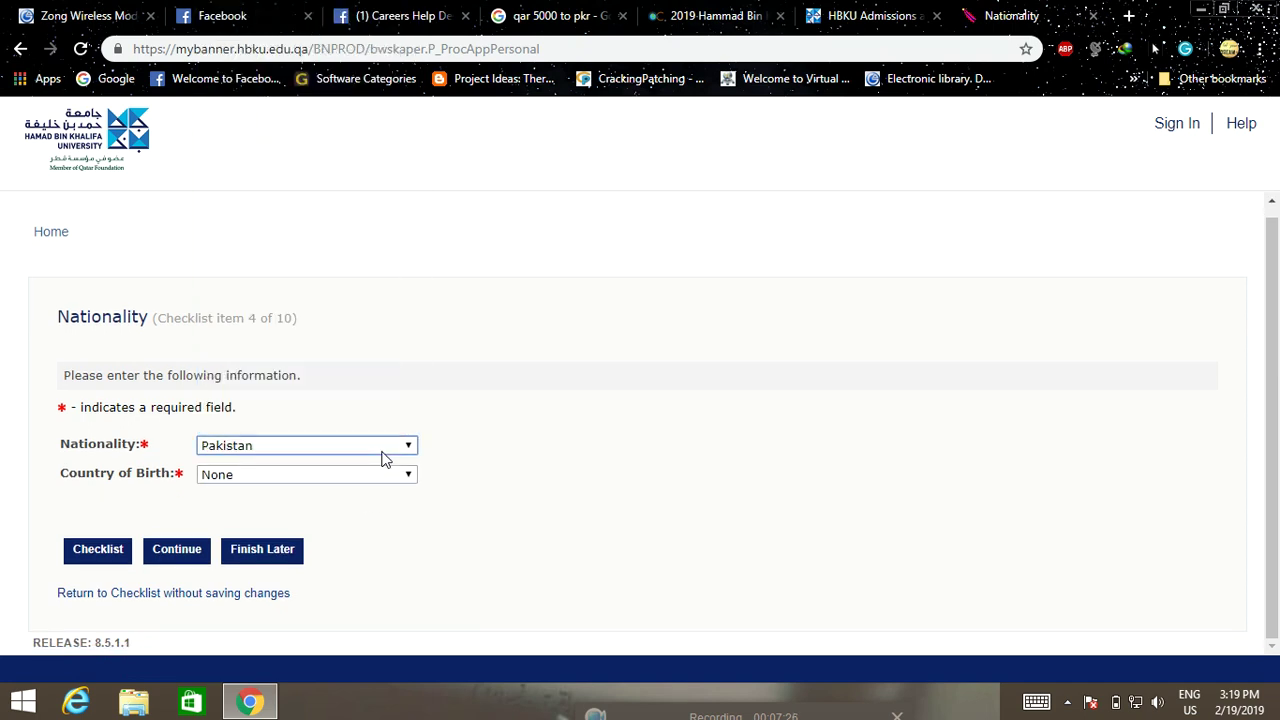
click(391, 480)
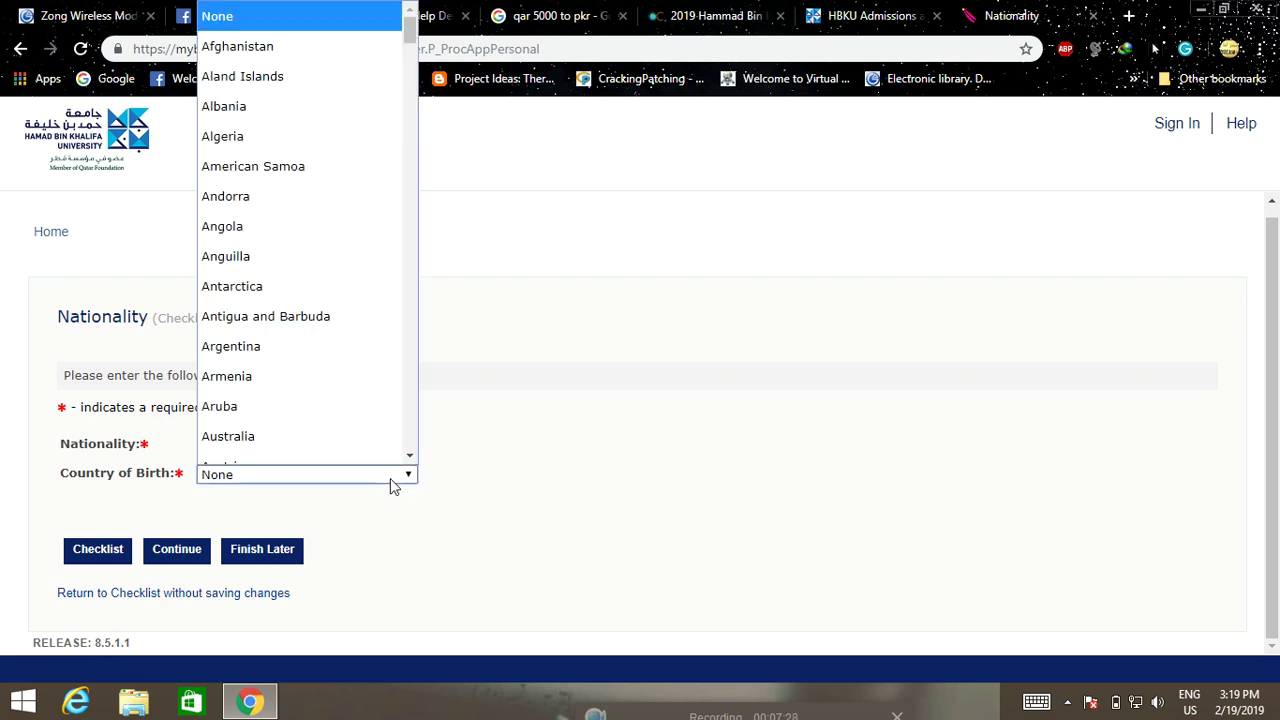
text(p)
click(391, 480)
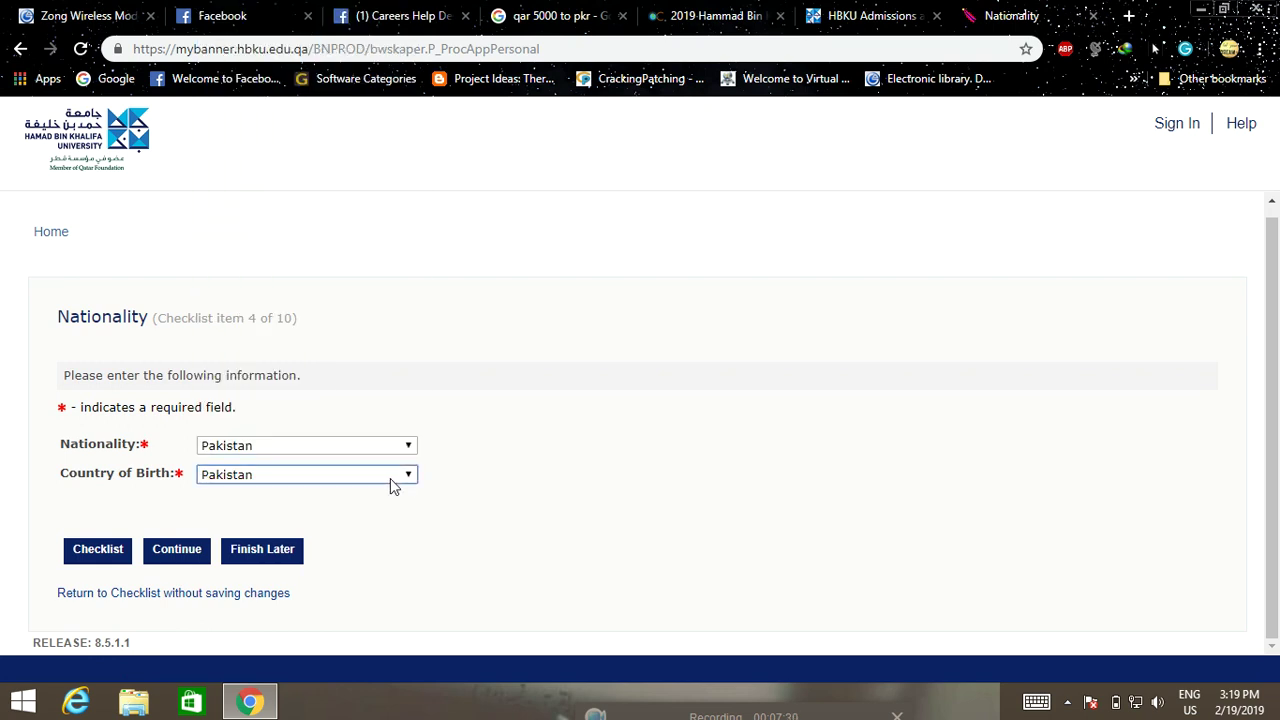
click(183, 561)
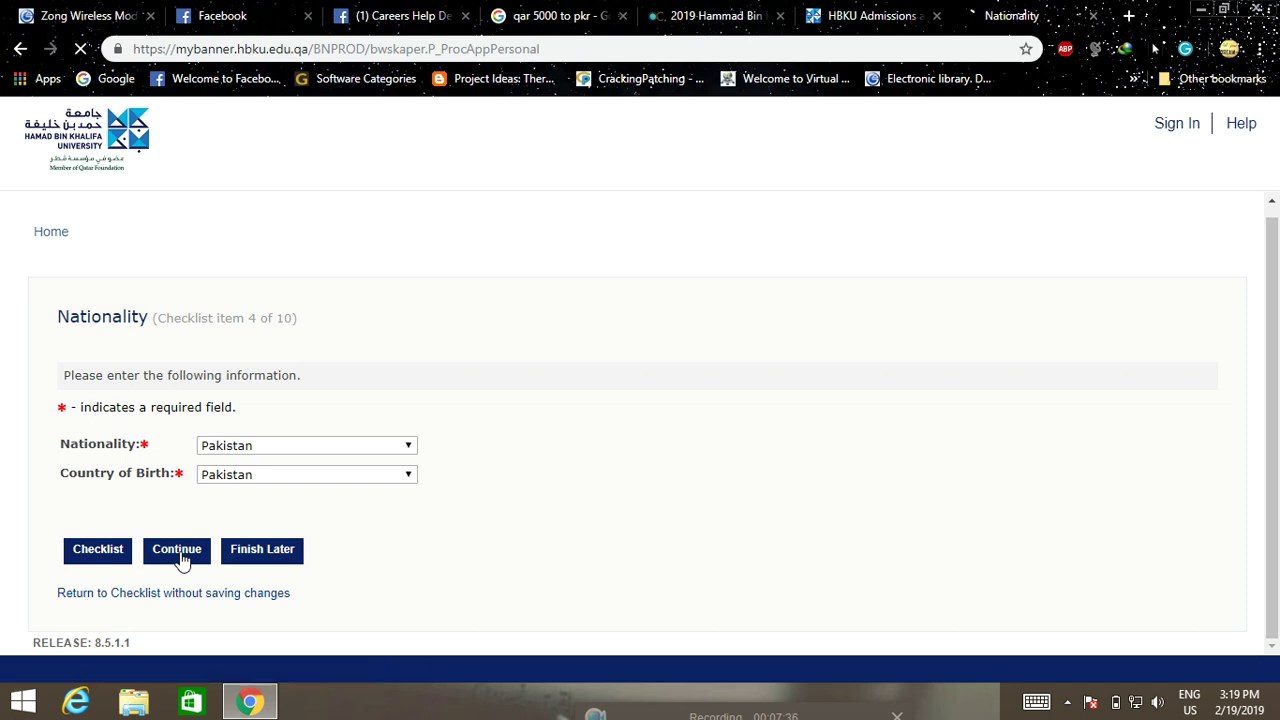
scroll(390, 514, down, 1)
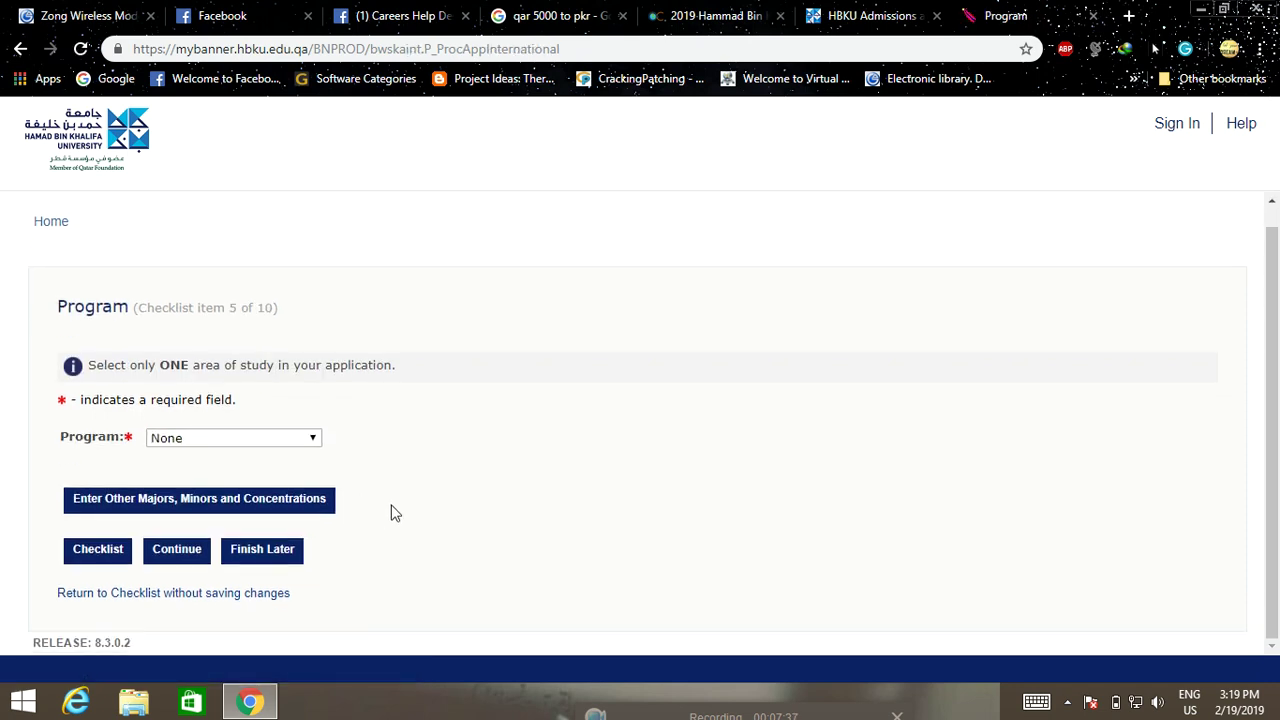
Select and save Sustainable Energy as the program, then continue to Educational Background
click(266, 438)
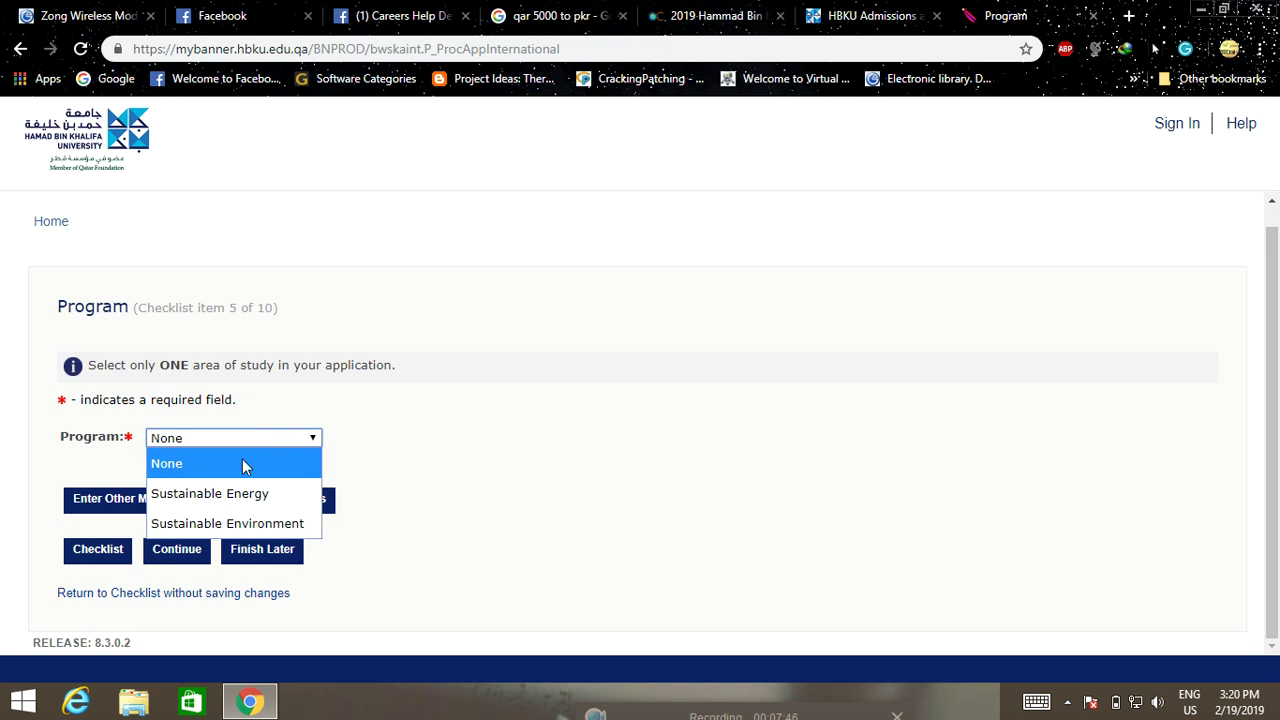
click(233, 494)
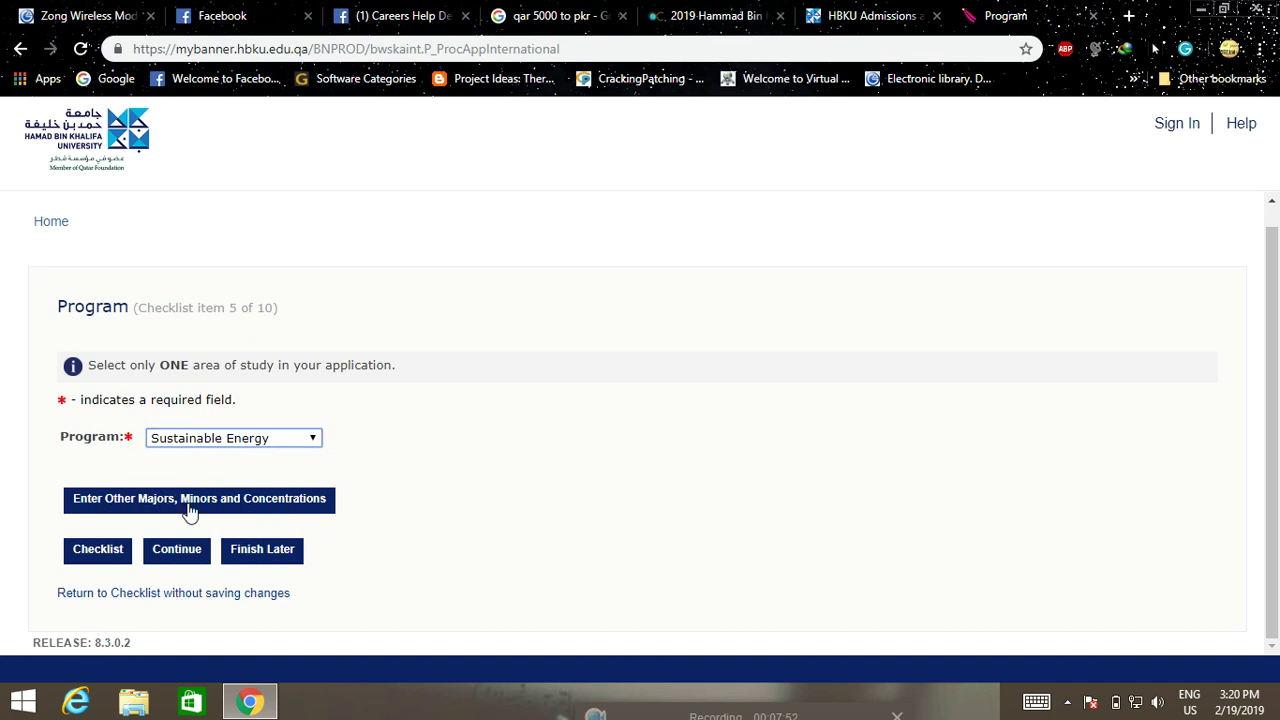
click(222, 500)
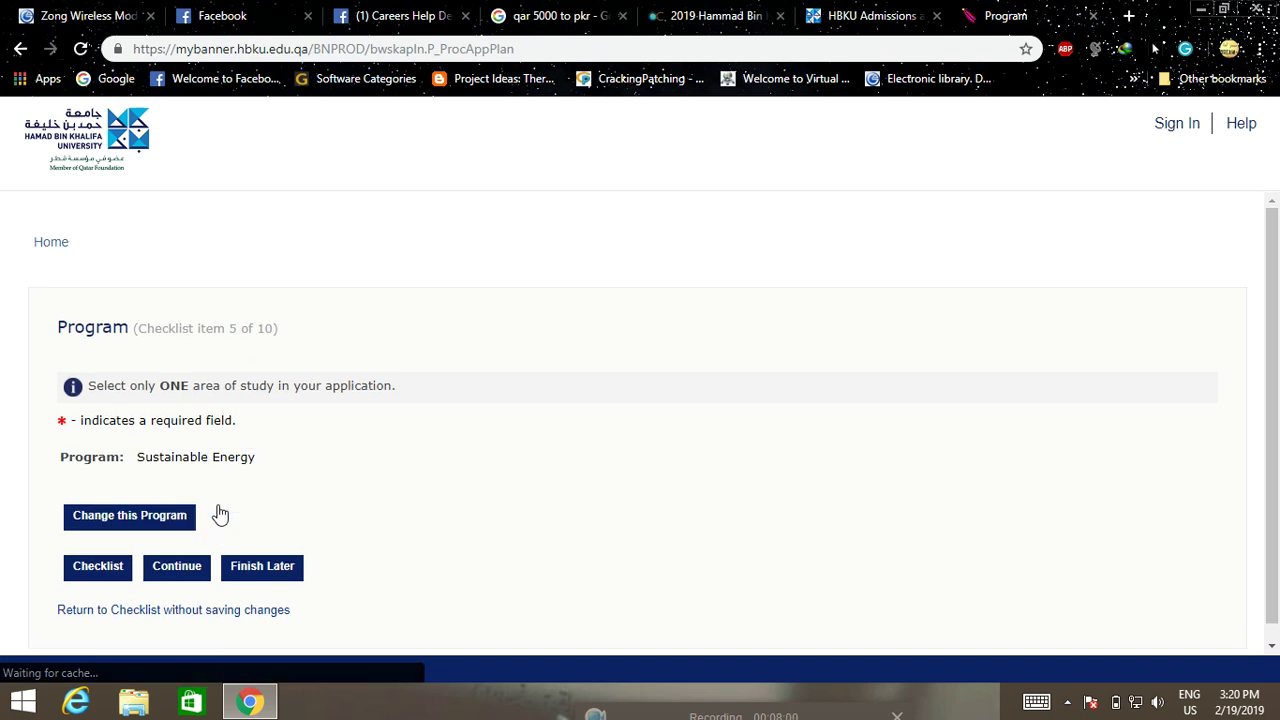
scroll(190, 500, down, 1)
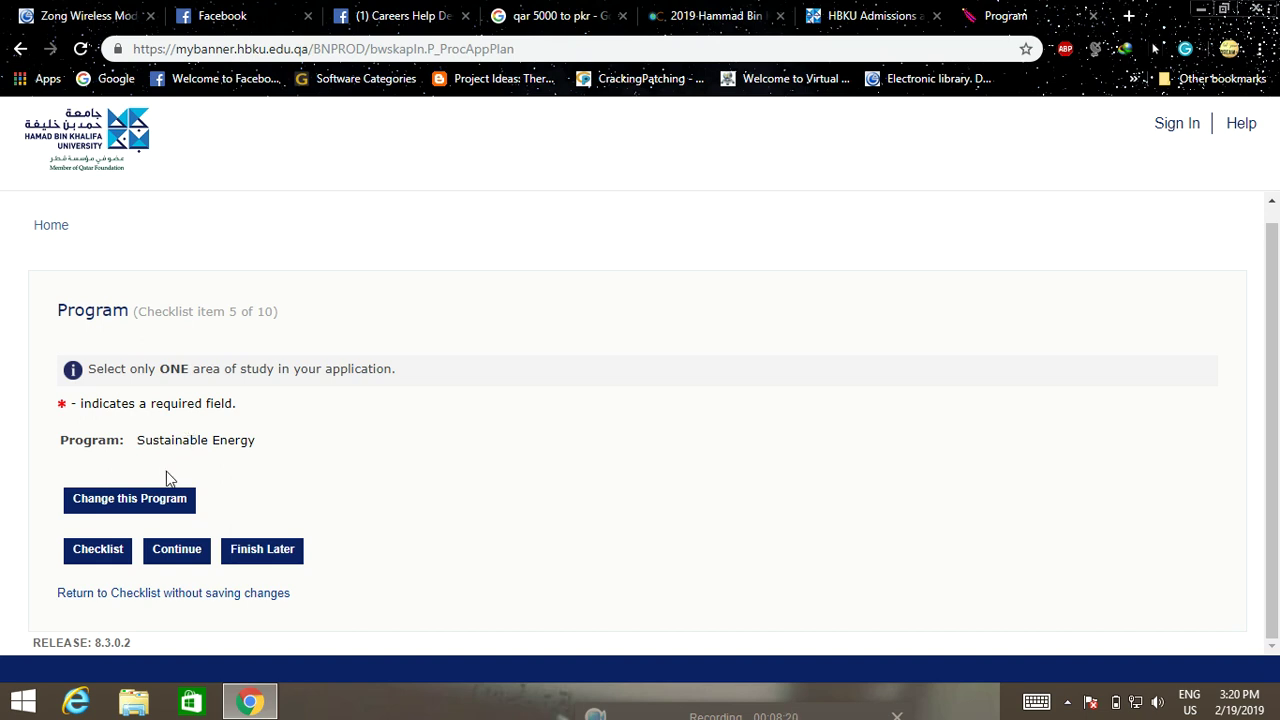
click(181, 557)
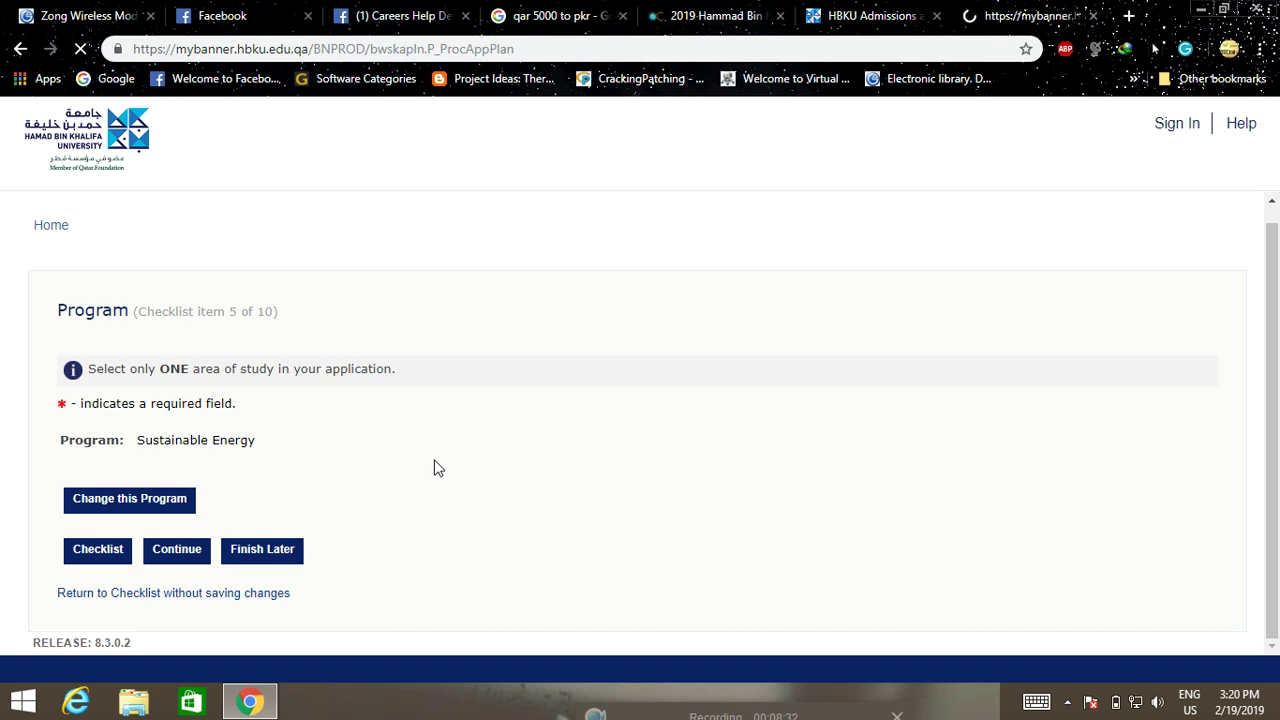
Open the Lookup College Code page beside the University Code field
scroll(437, 468, down, 2)
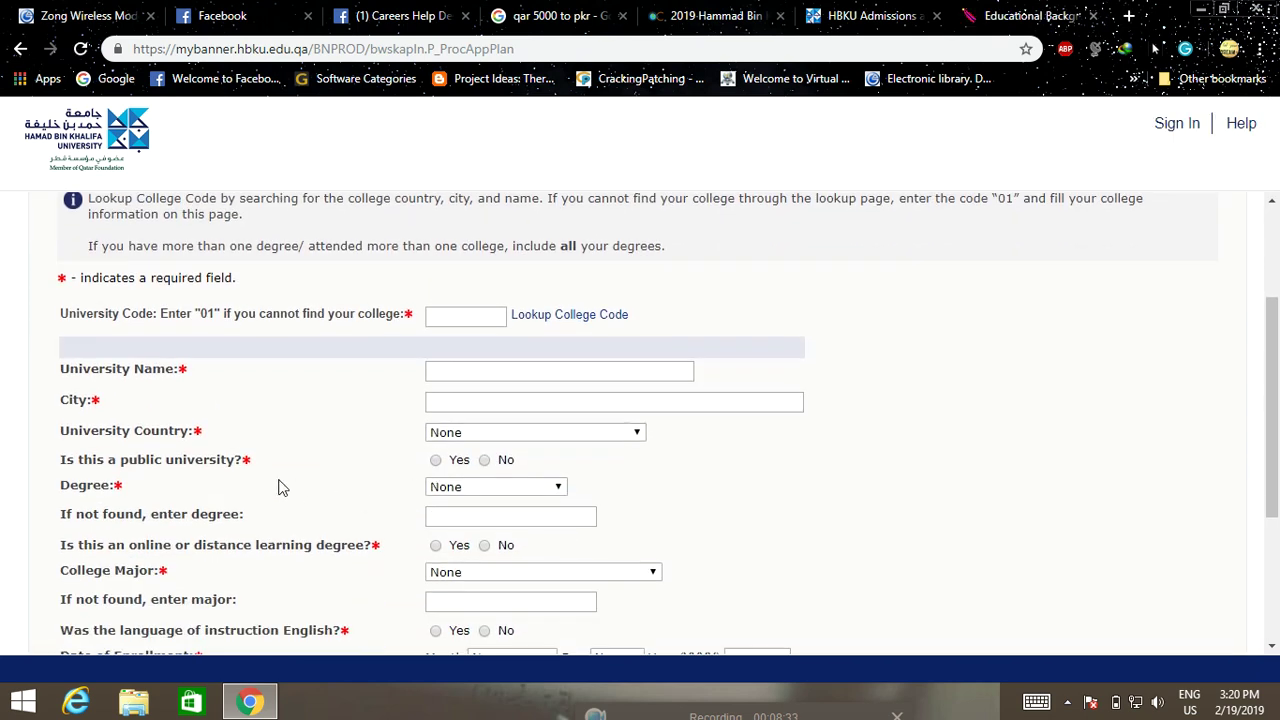
scroll(268, 488, up, 1)
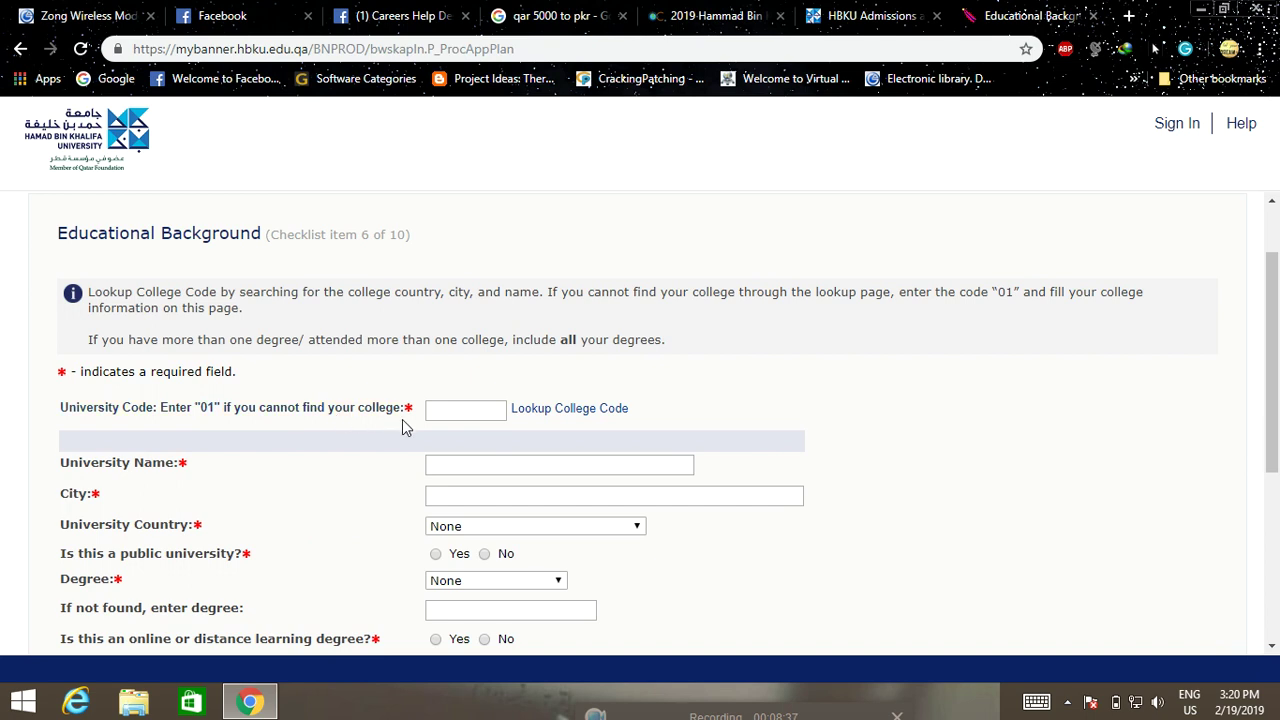
click(566, 416)
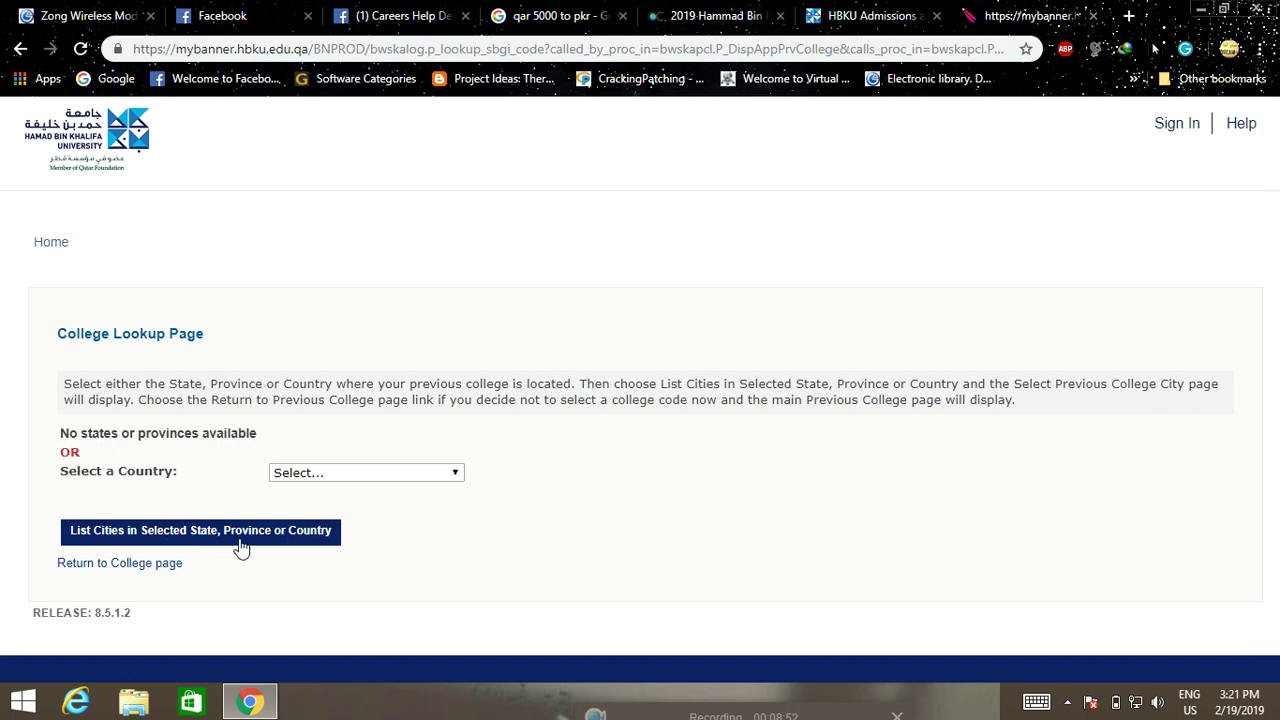
Pick Pakistan as the college lookup country and list its cities
click(420, 476)
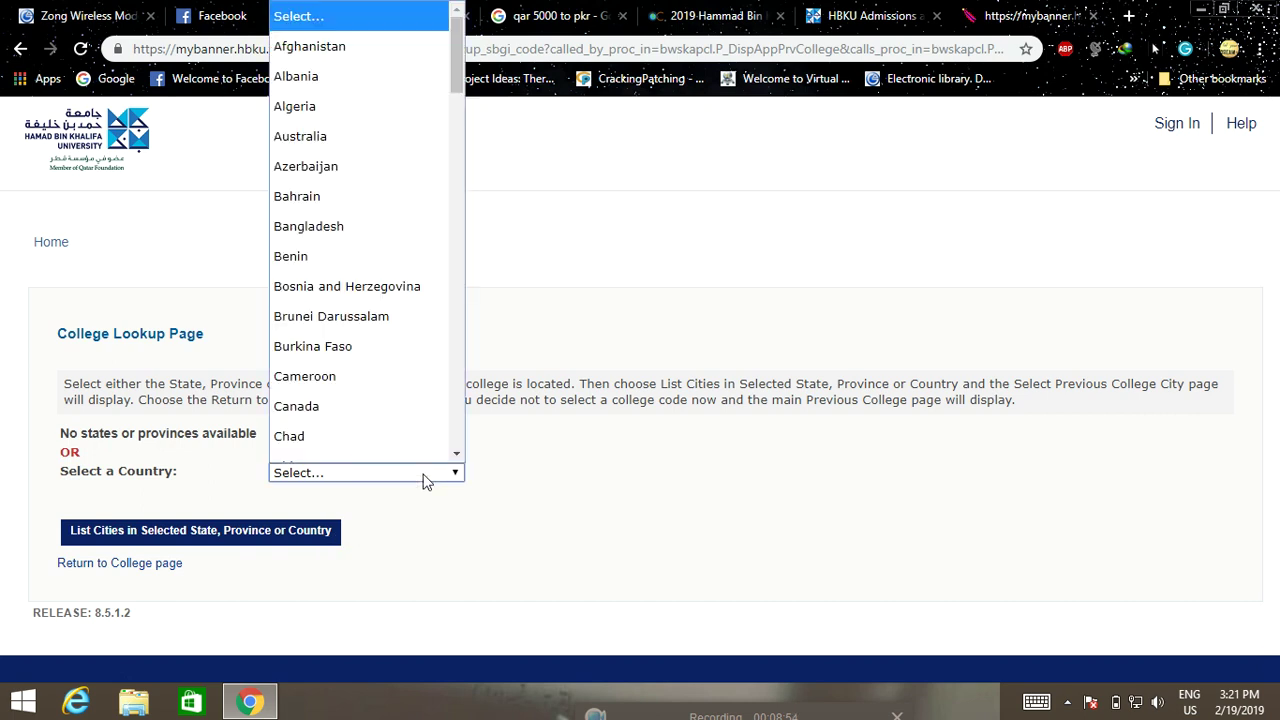
click(408, 474)
click(405, 473)
scroll(386, 275, down, 20)
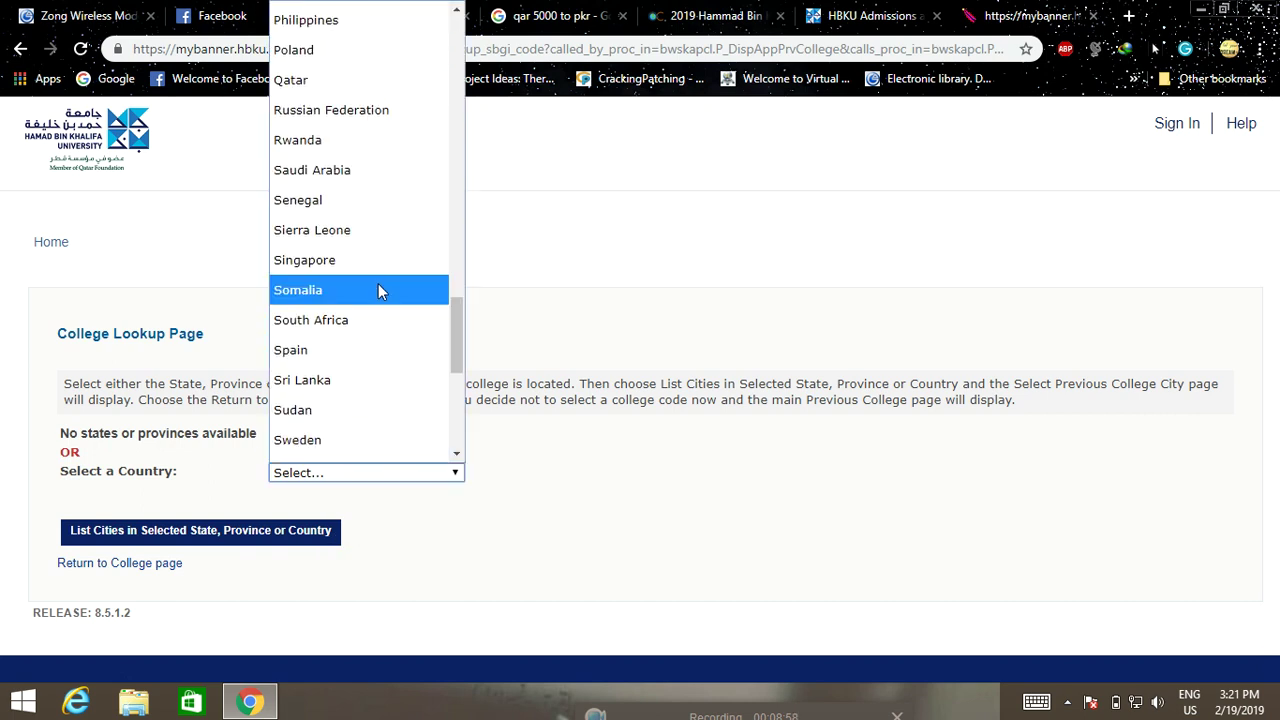
click(697, 503)
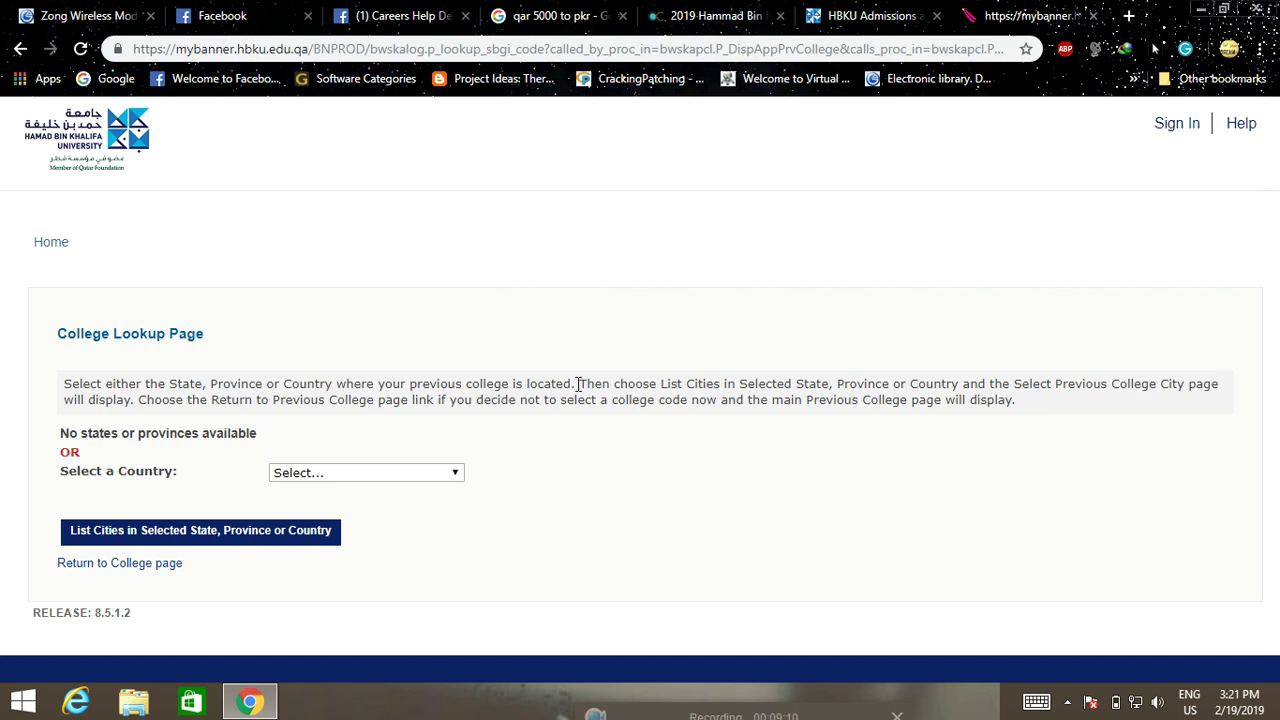
click(379, 478)
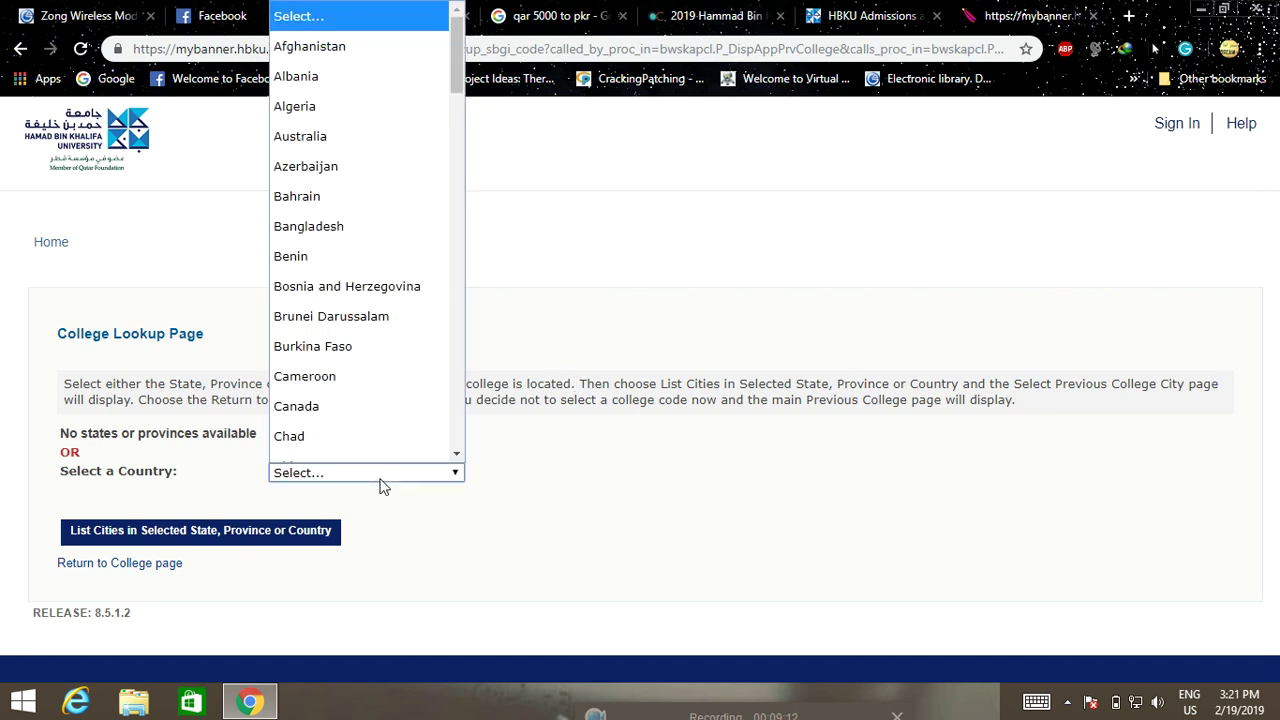
key(p)
key(Return)
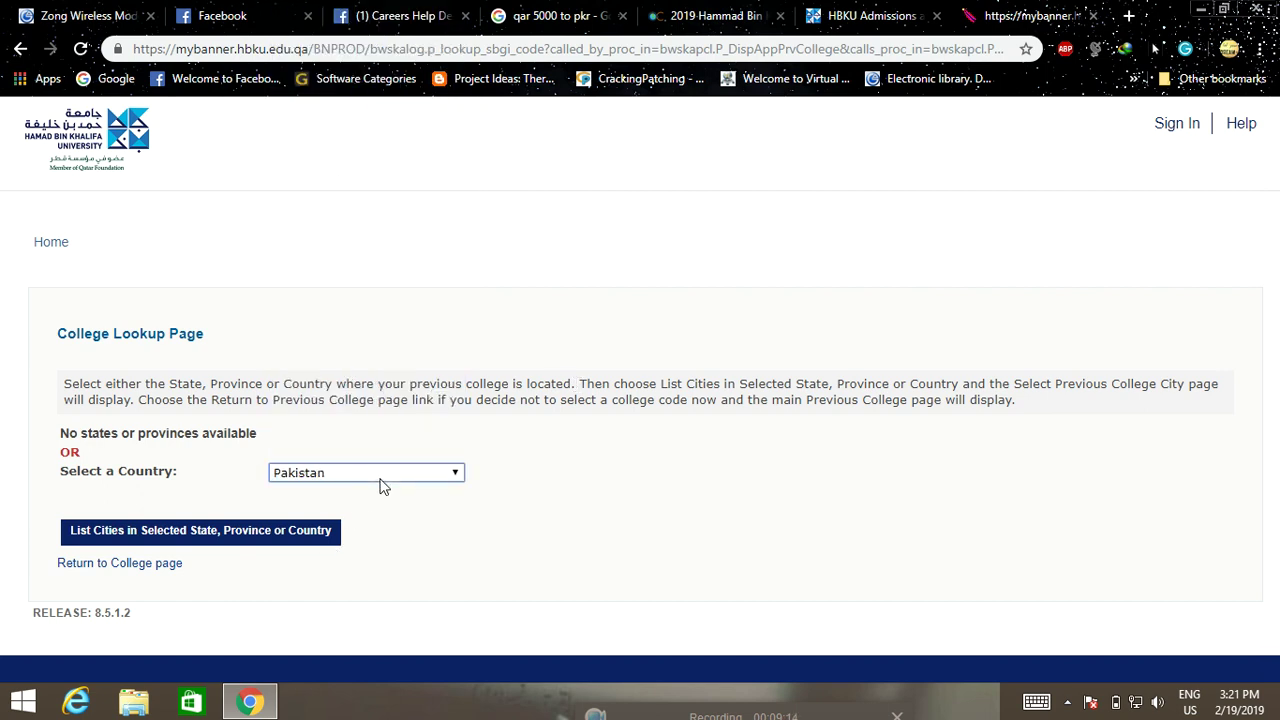
click(151, 534)
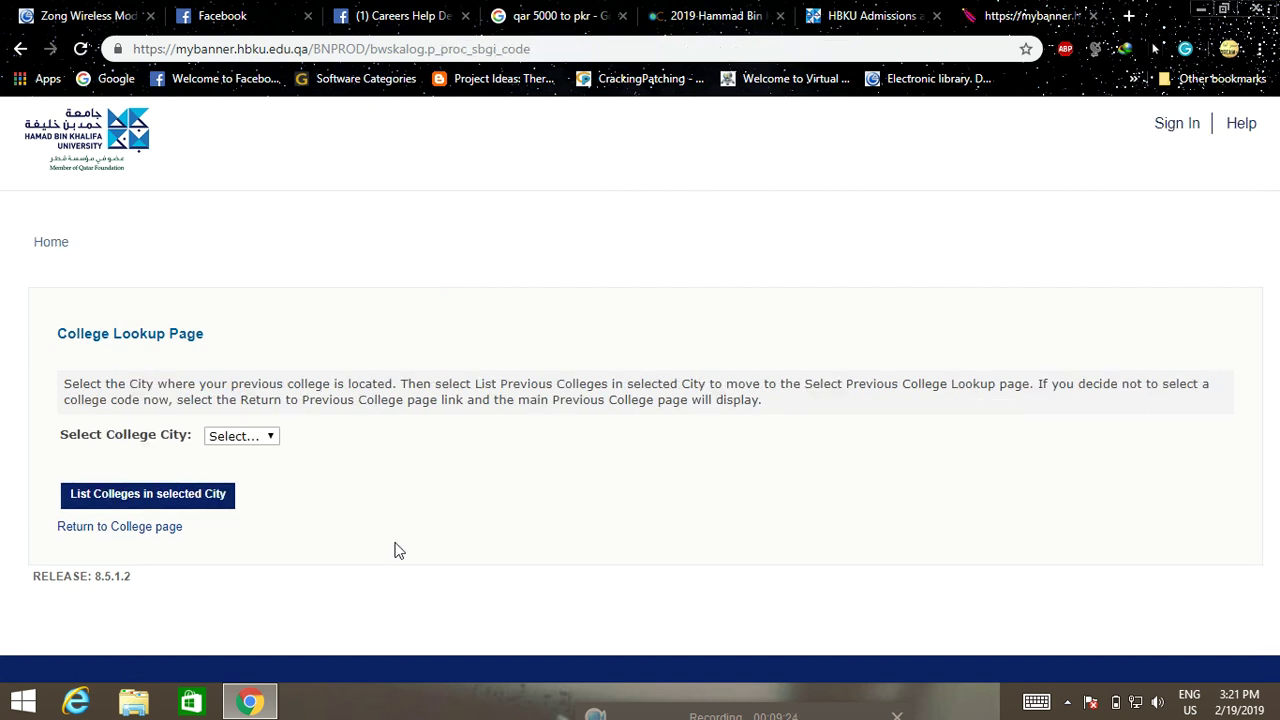
Choose All Cities and list the colleges in them
click(266, 442)
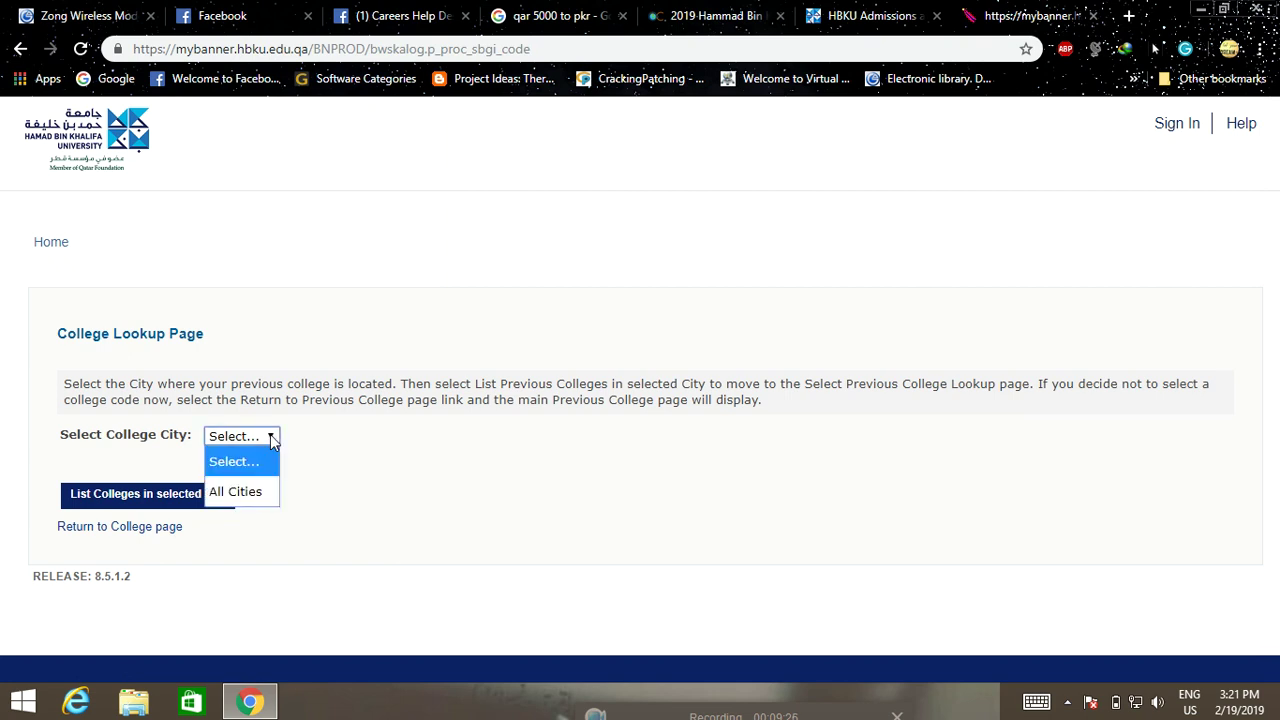
click(239, 491)
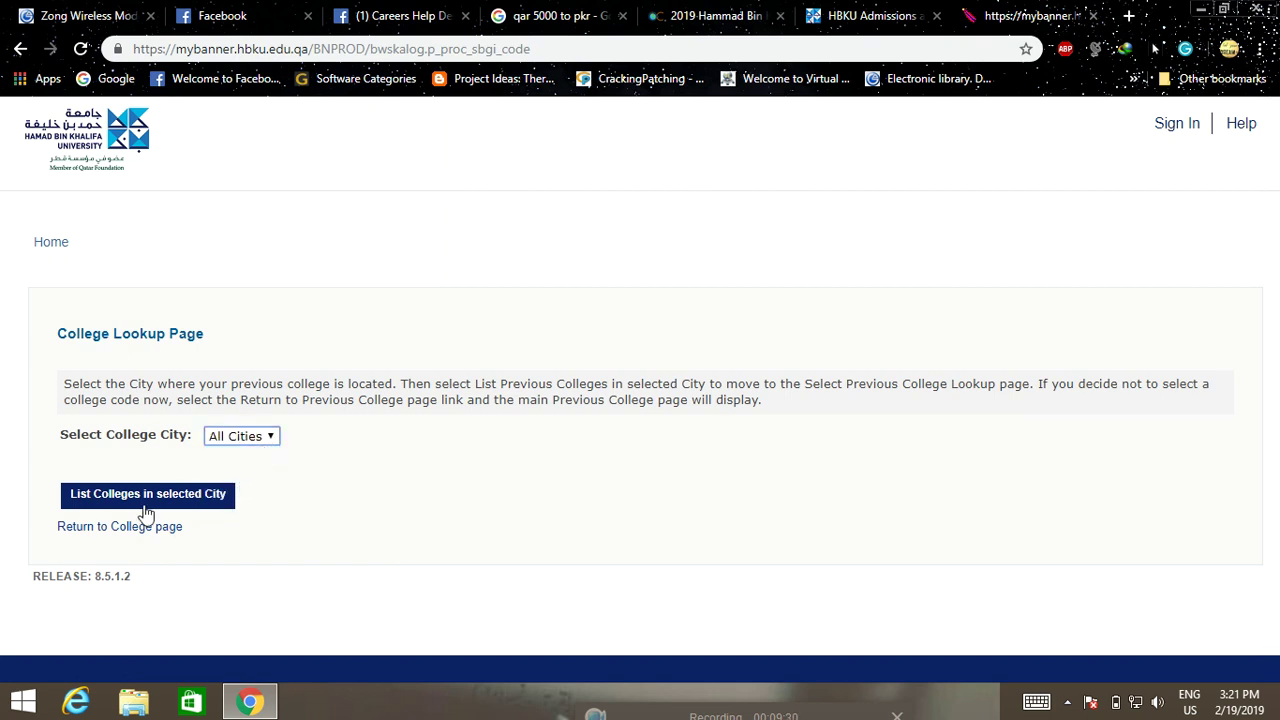
click(228, 496)
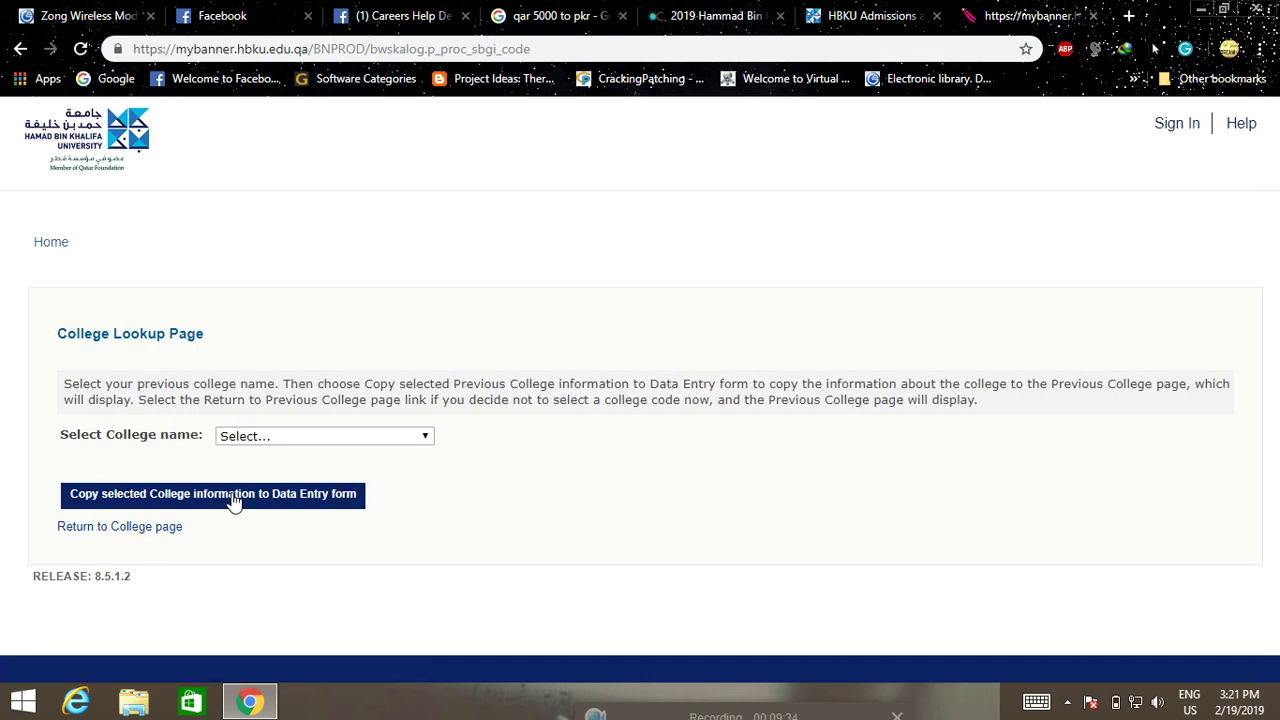
Select University of Punjab and copy it into the Educational Background form
click(365, 438)
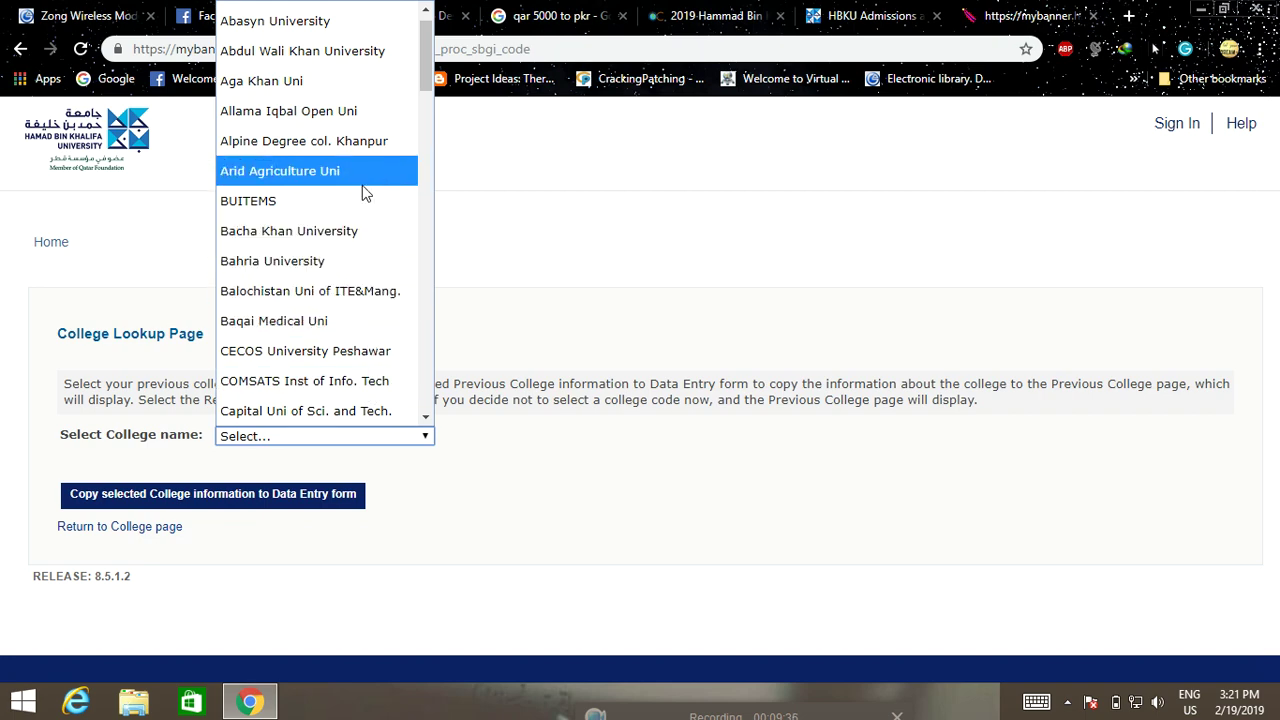
scroll(354, 120, down, 9)
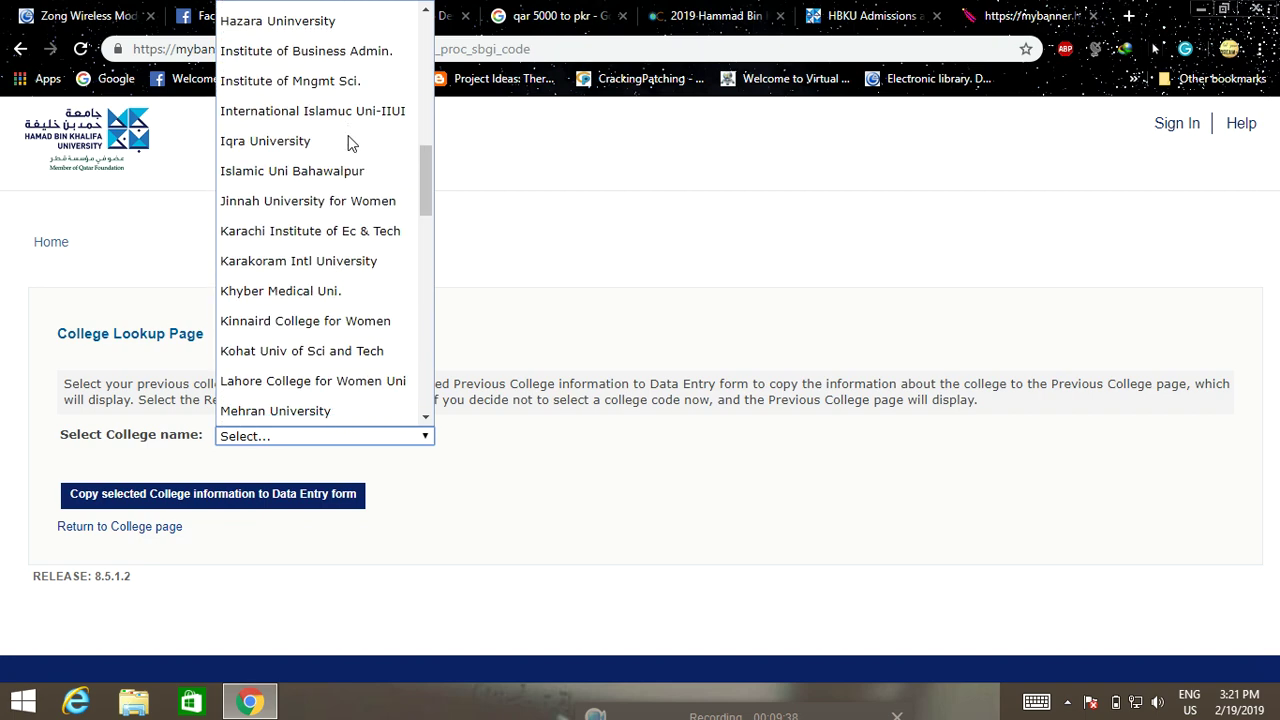
scroll(354, 137, down, 8)
scroll(348, 135, down, 7)
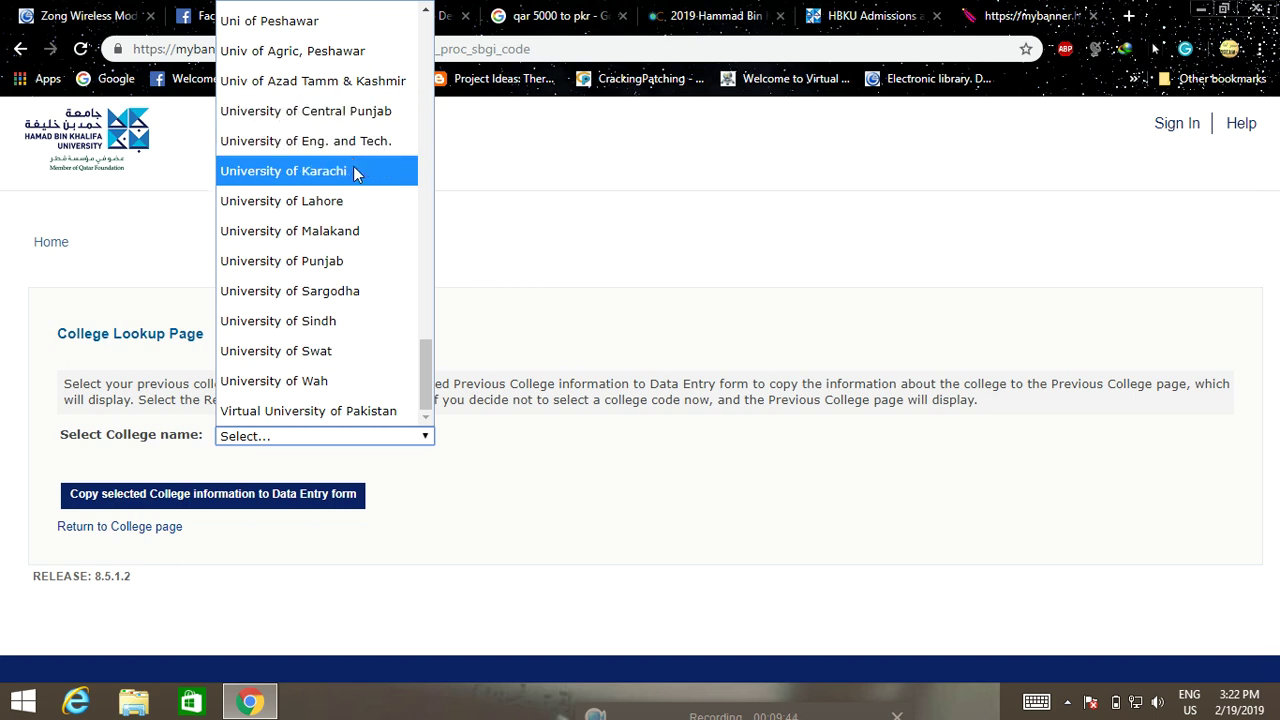
scroll(336, 412, up, 4)
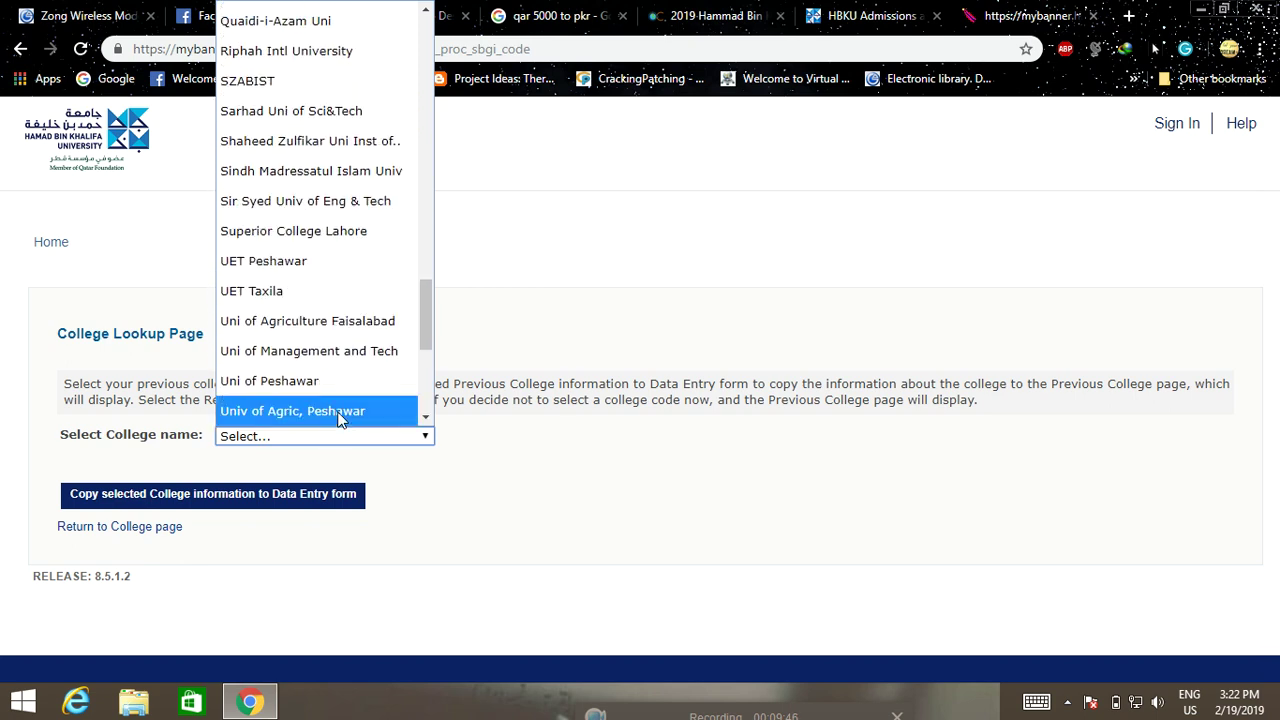
scroll(340, 395, up, 6)
scroll(335, 395, up, 8)
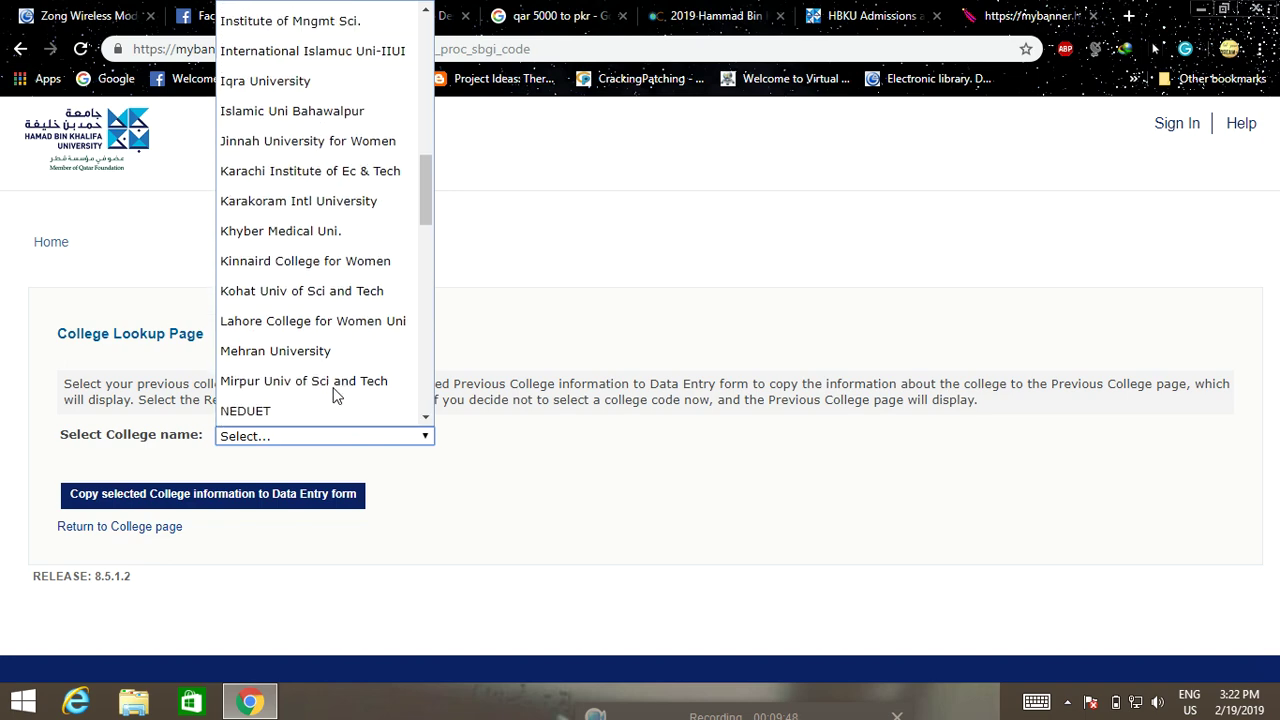
scroll(335, 388, up, 3)
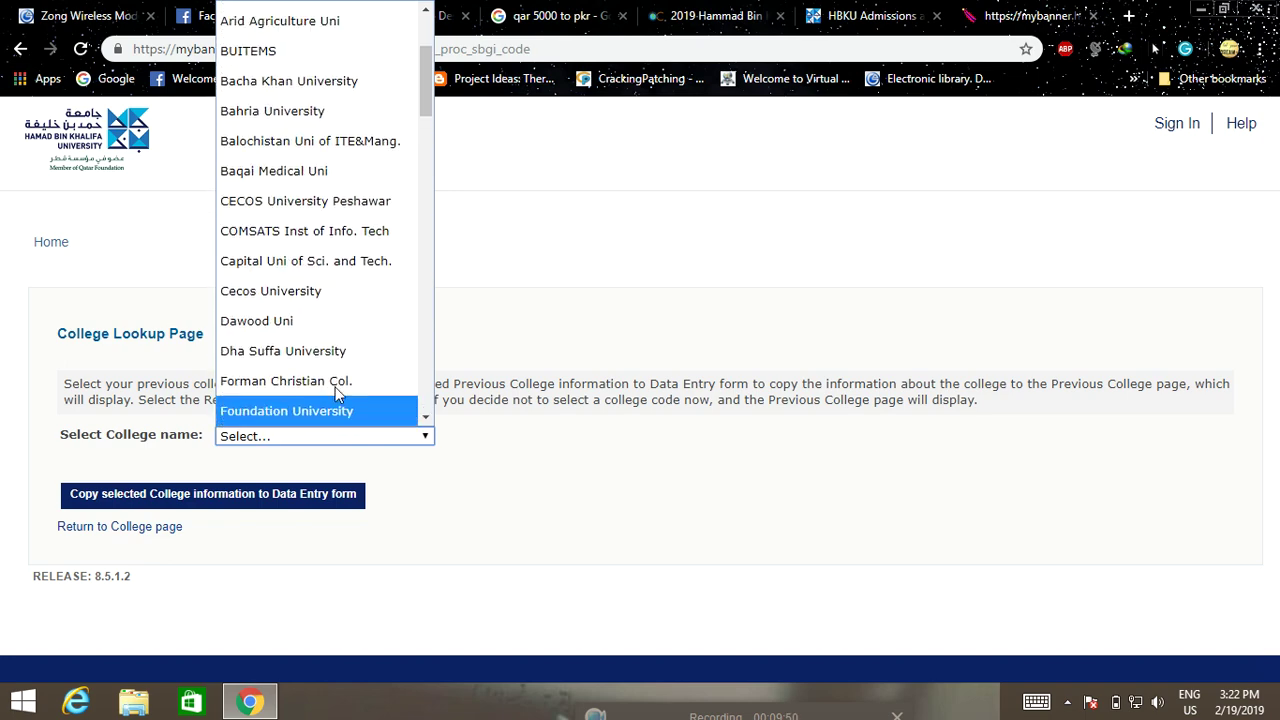
scroll(339, 372, down, 11)
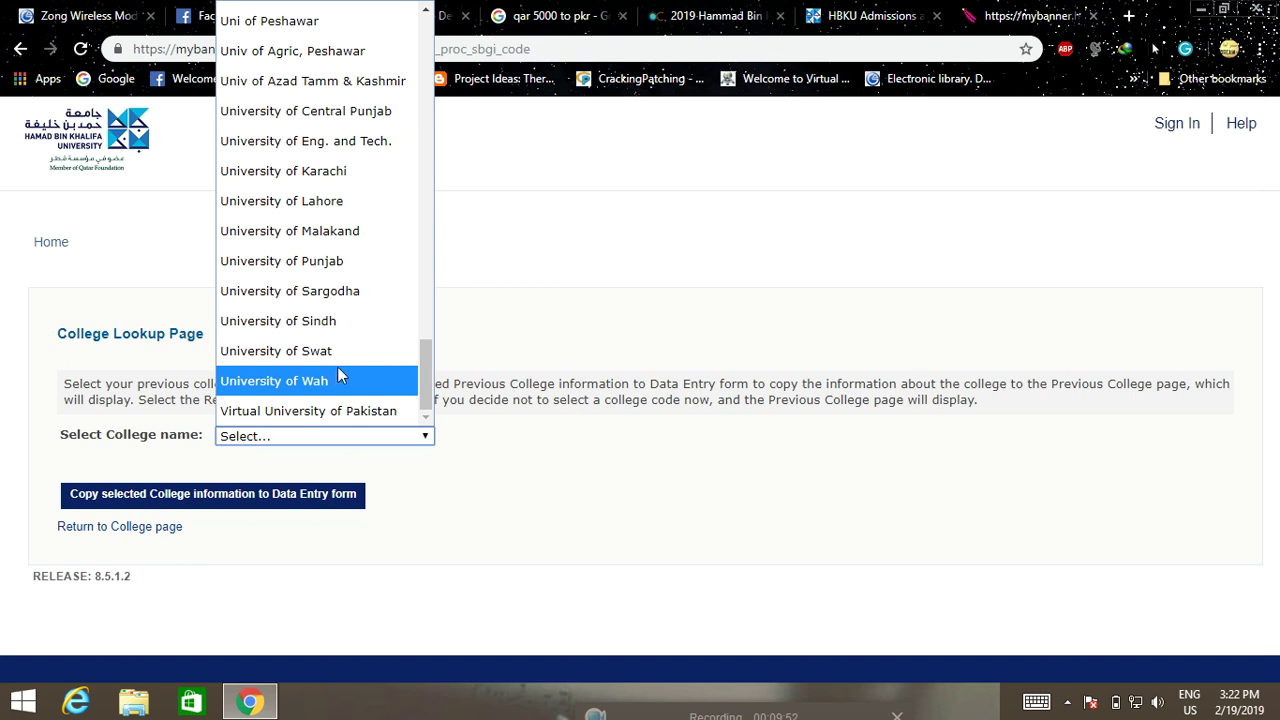
click(322, 261)
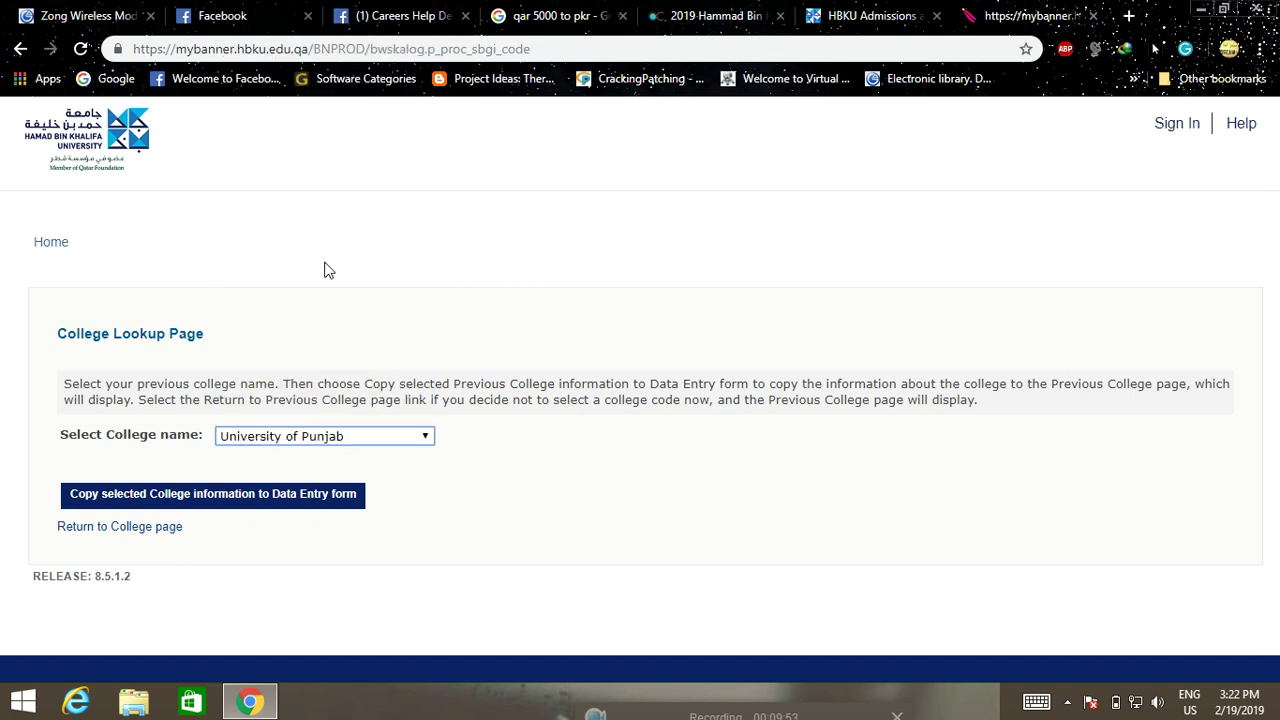
click(216, 505)
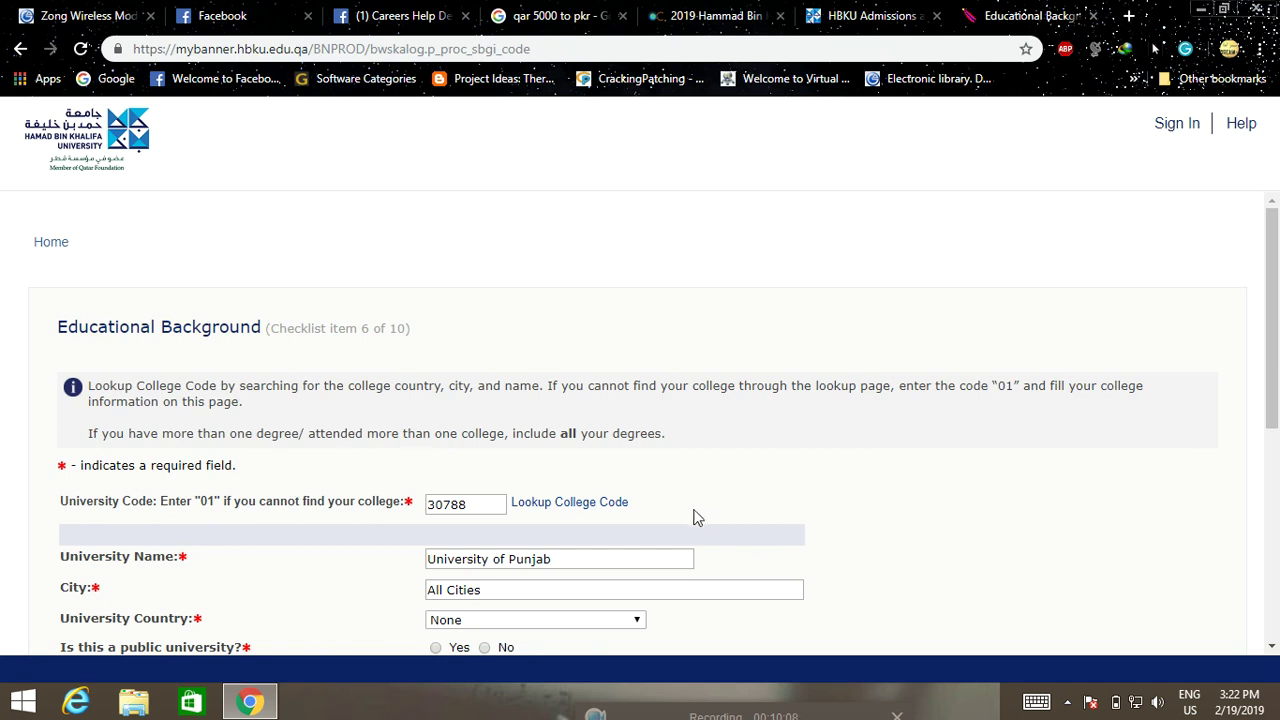
Set the university country to Pakistan
scroll(697, 517, down, 1)
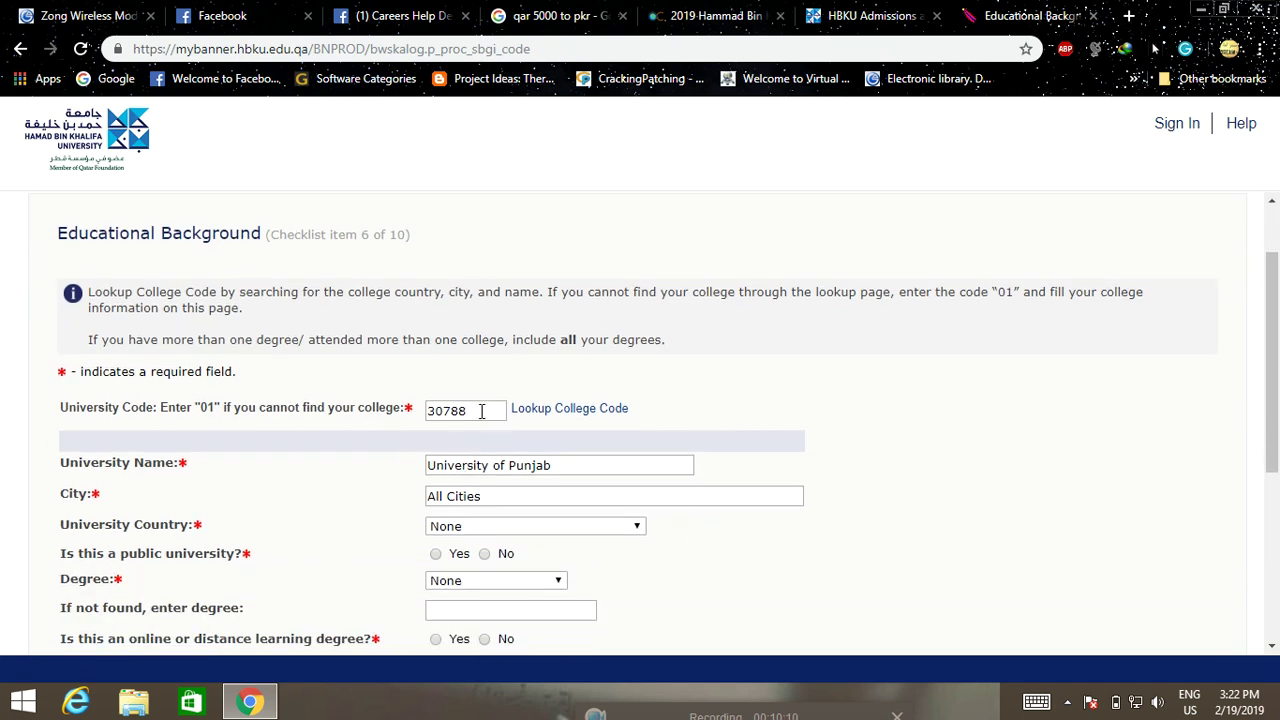
scroll(480, 411, down, 1)
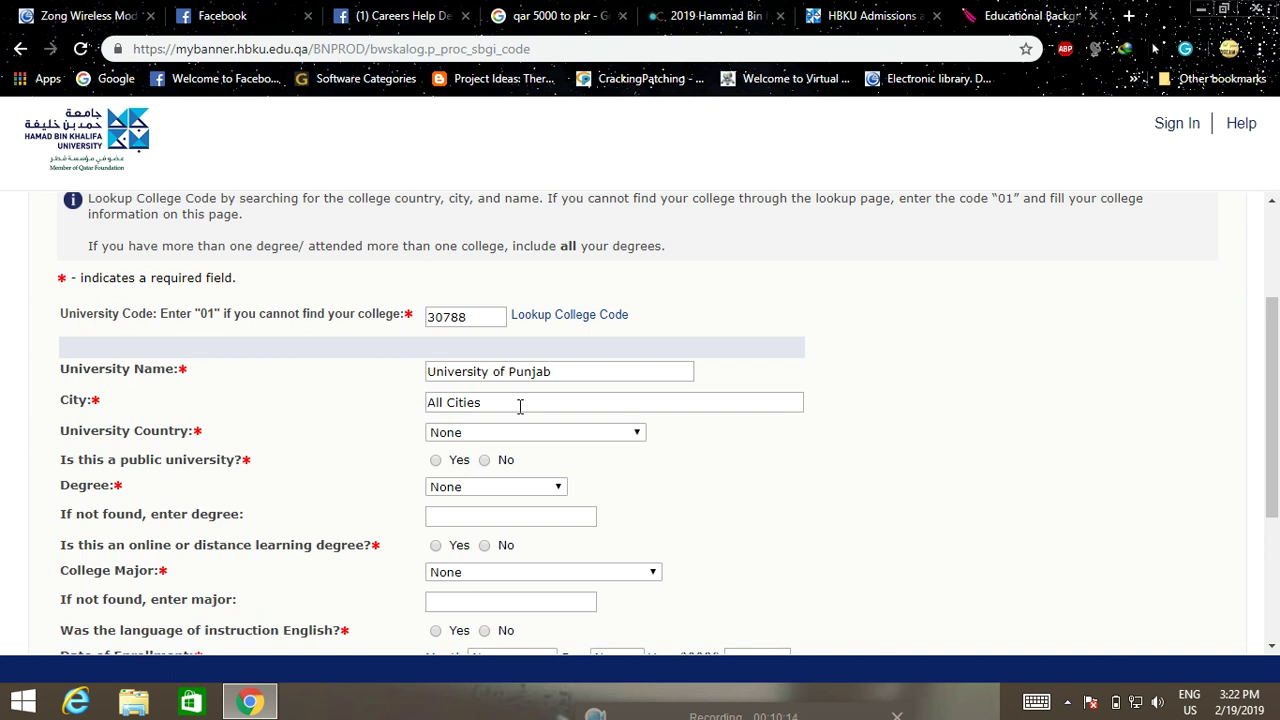
scroll(520, 410, down, 1)
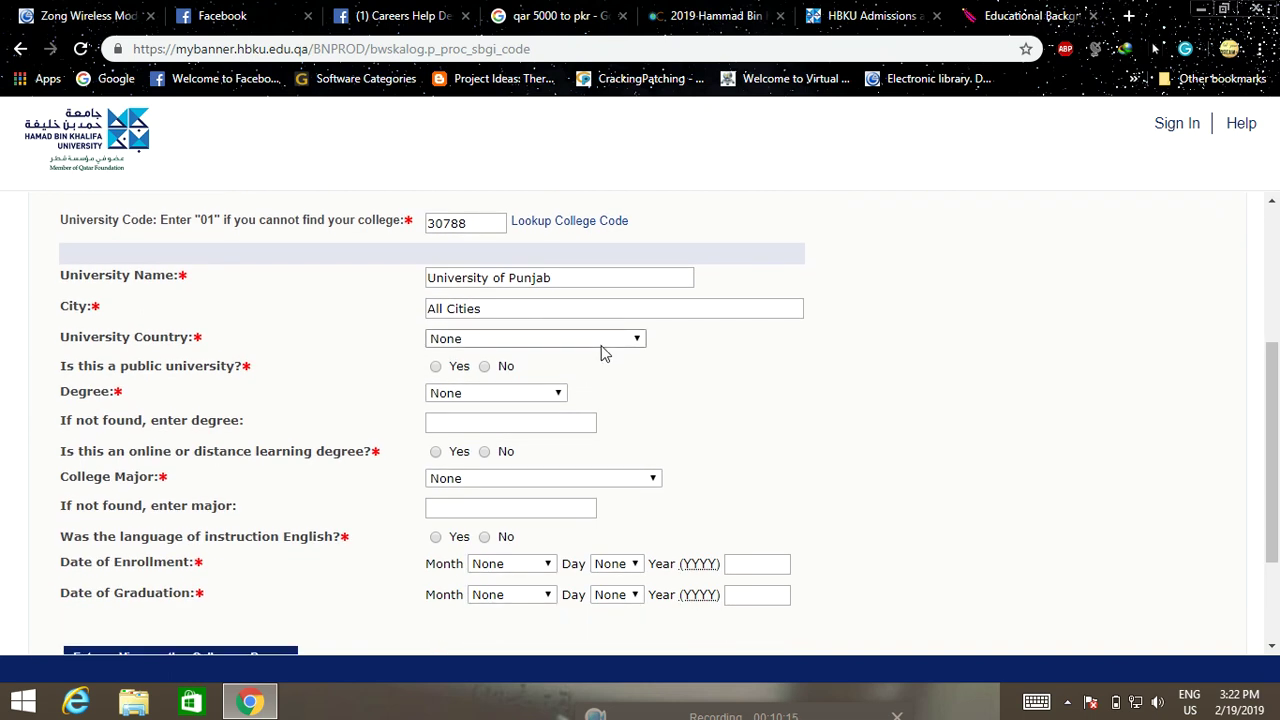
click(603, 352)
text(pak)
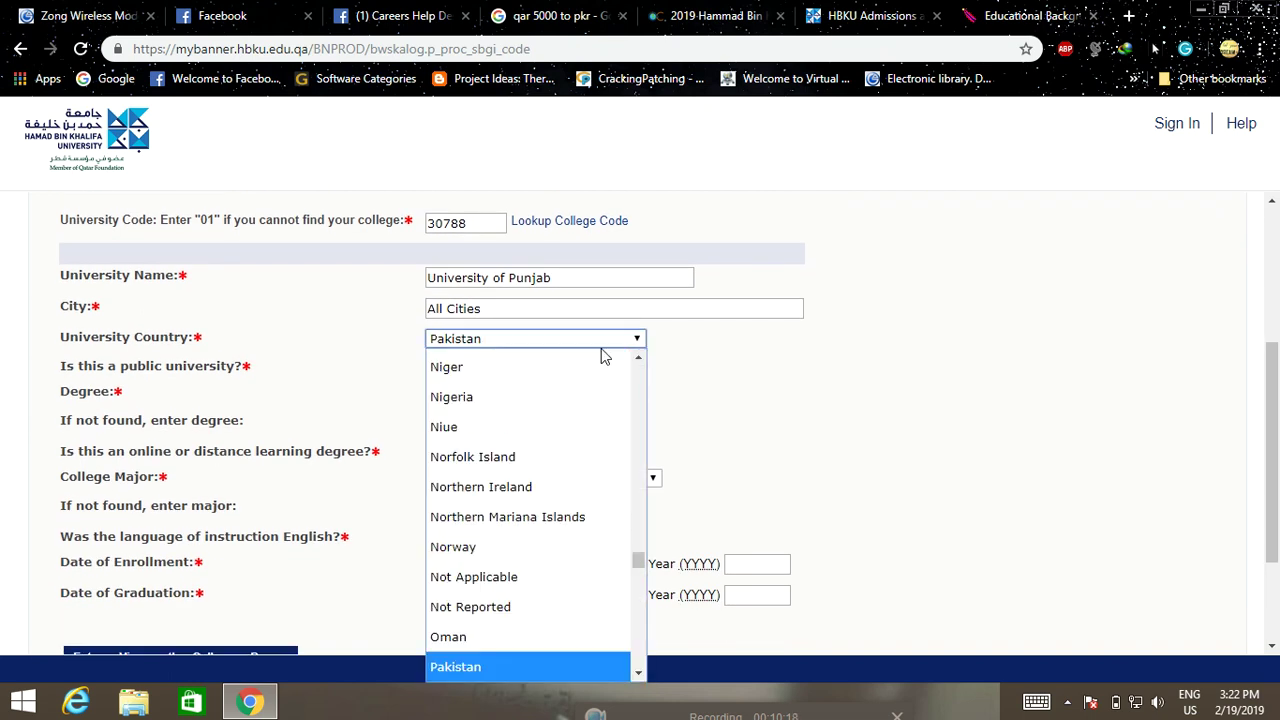
key(Return)
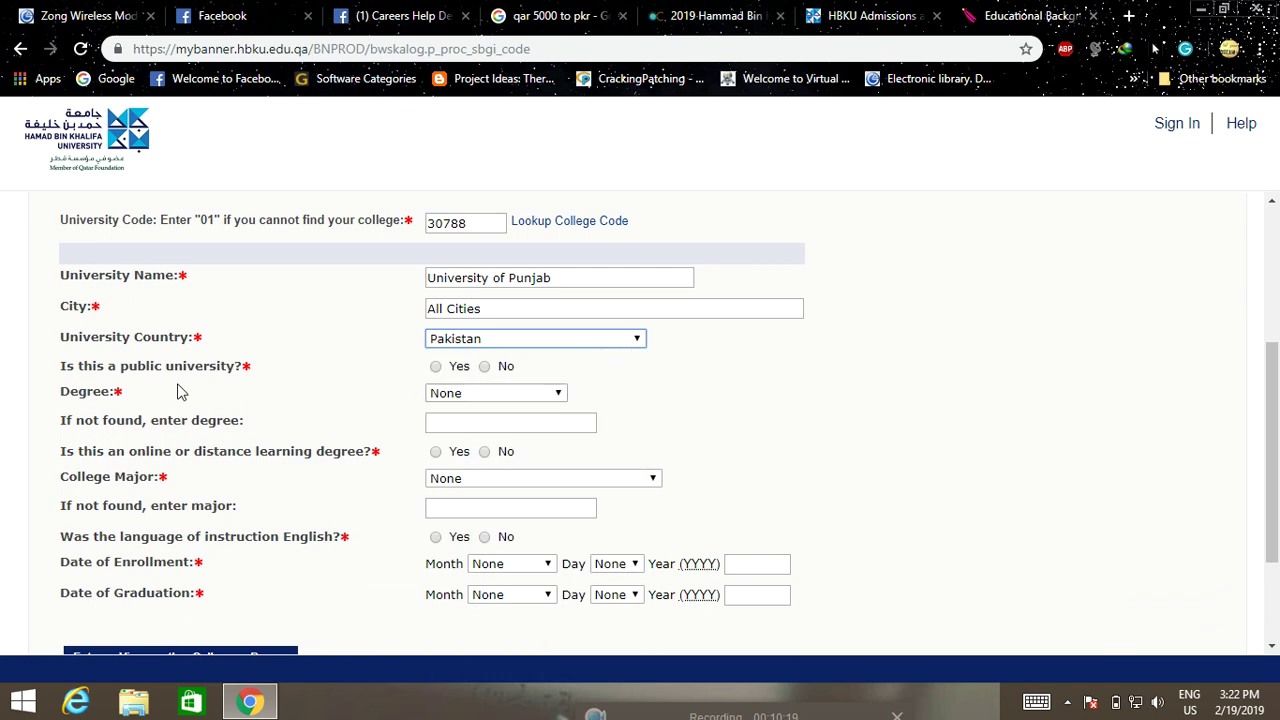
Choose Bachelor of Science as the degree and mark the university as public
scroll(492, 378, down, 1)
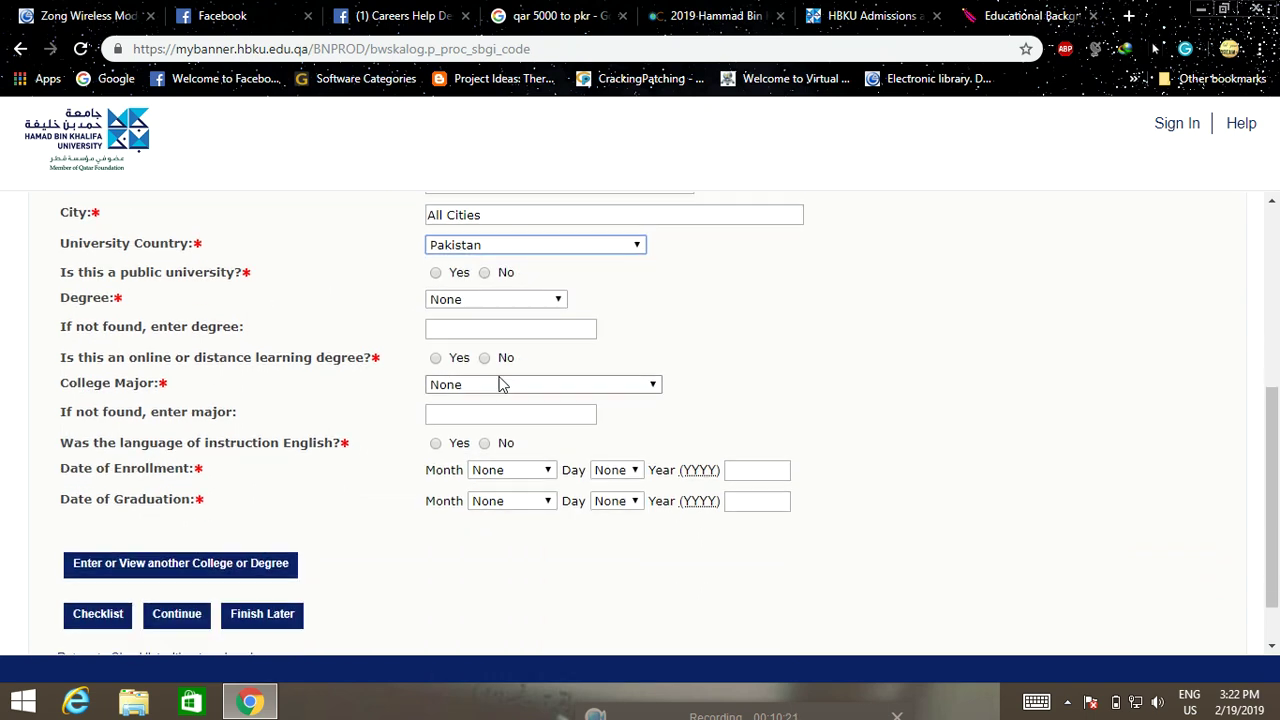
click(537, 311)
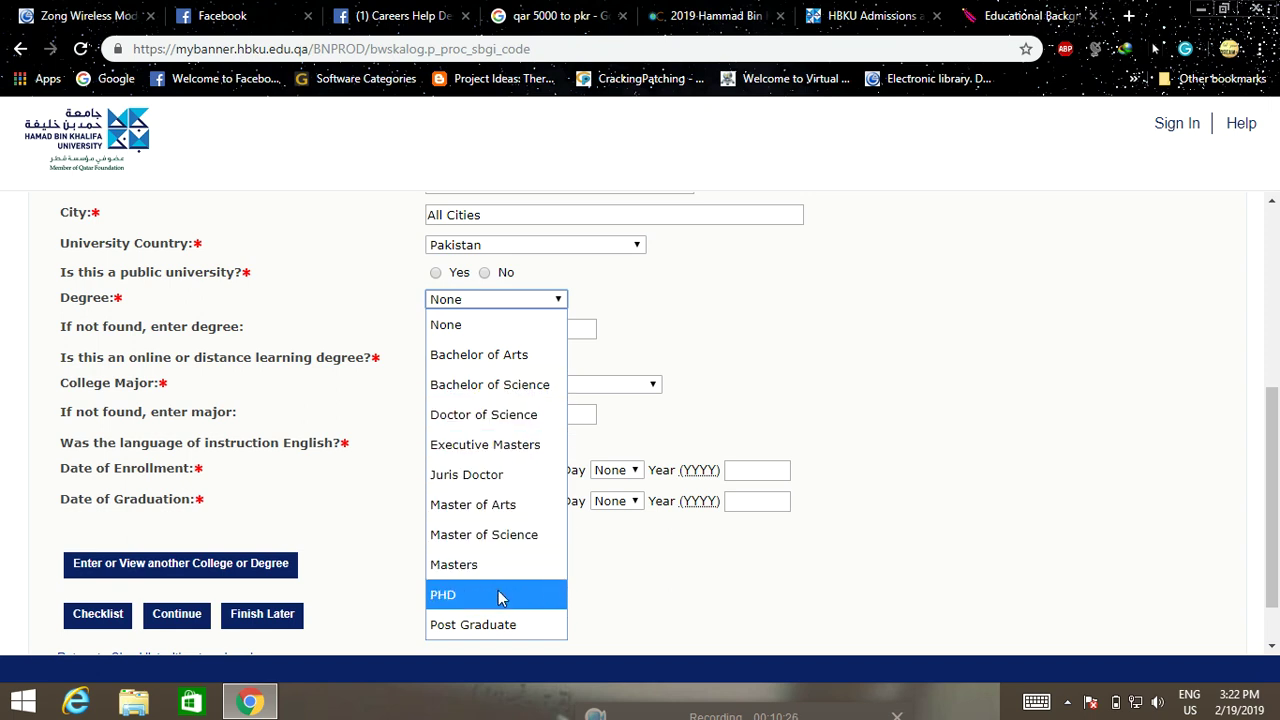
click(518, 388)
click(486, 273)
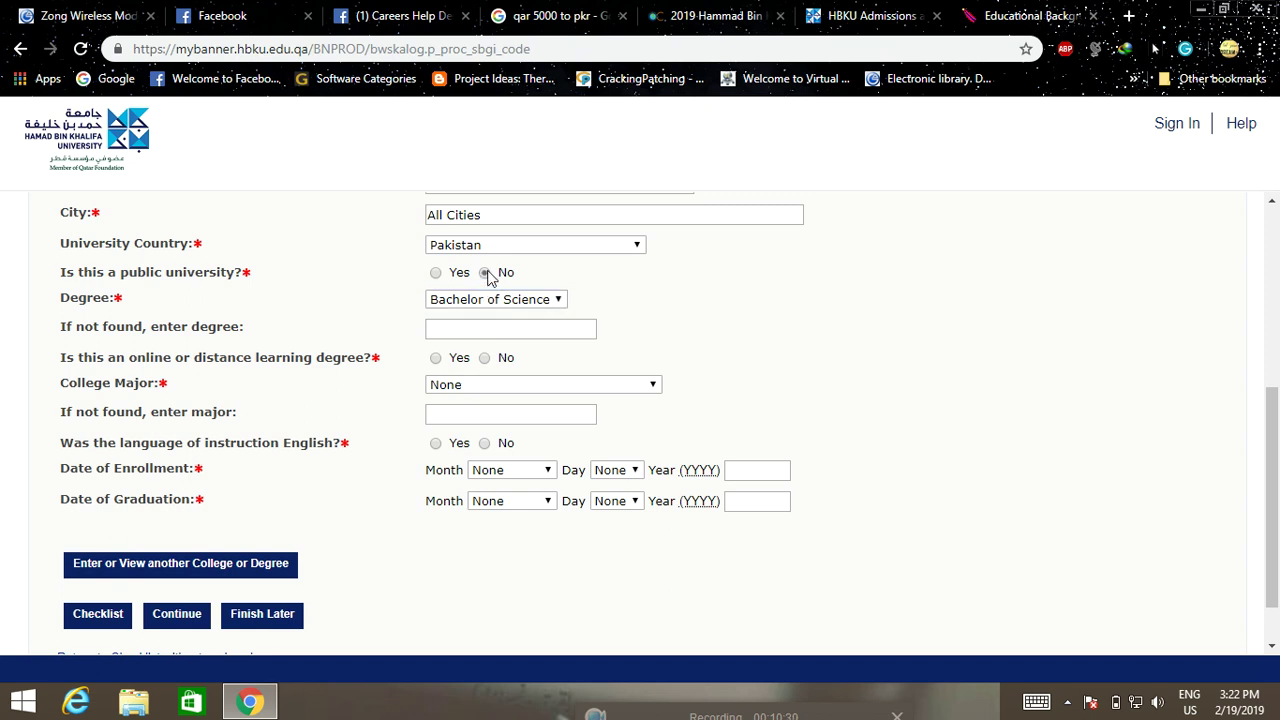
click(436, 273)
Set the college major to Chemical Engineering
scroll(495, 376, down, 1)
click(563, 322)
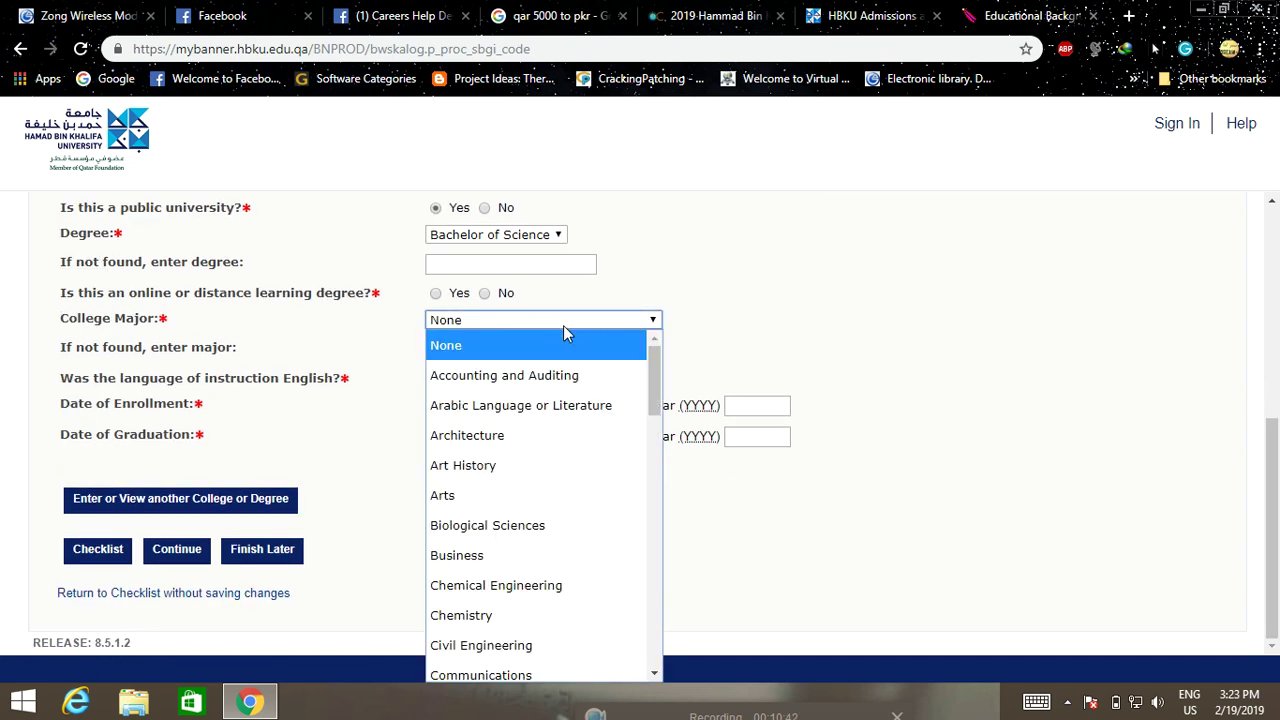
scroll(552, 490, down, 2)
click(534, 399)
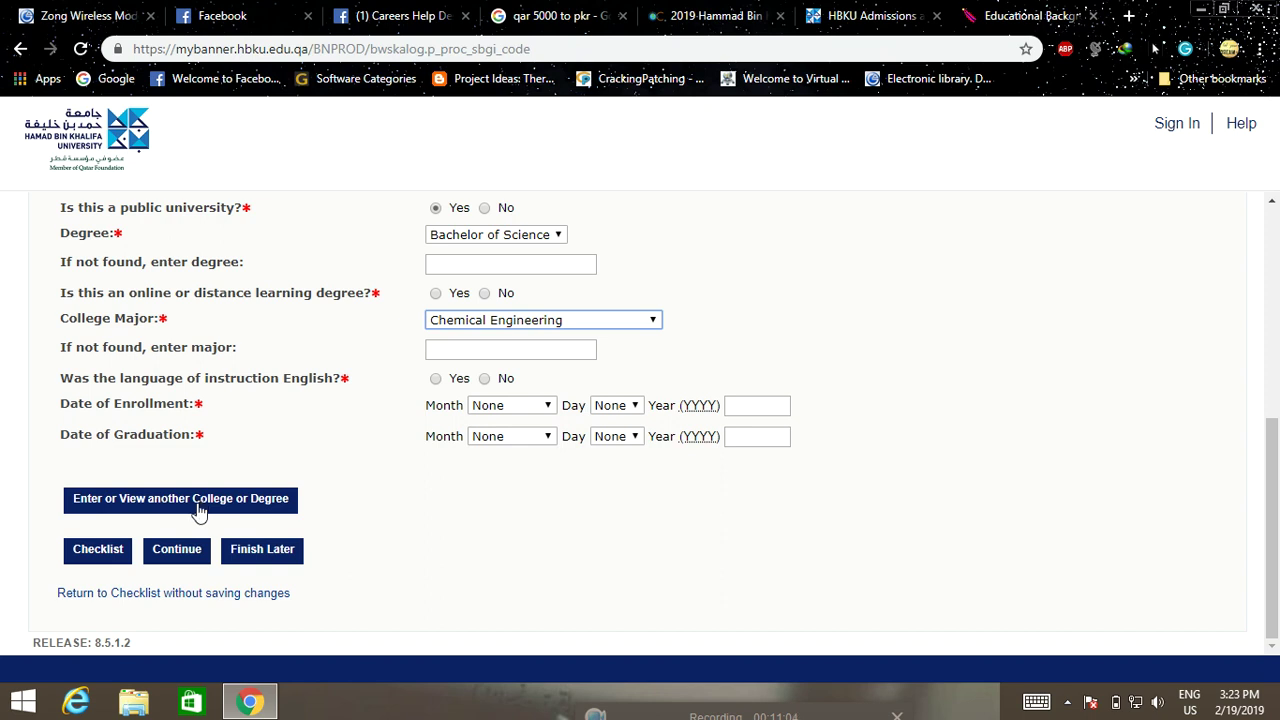
Set the enrollment date to October 05, 2014
click(178, 556)
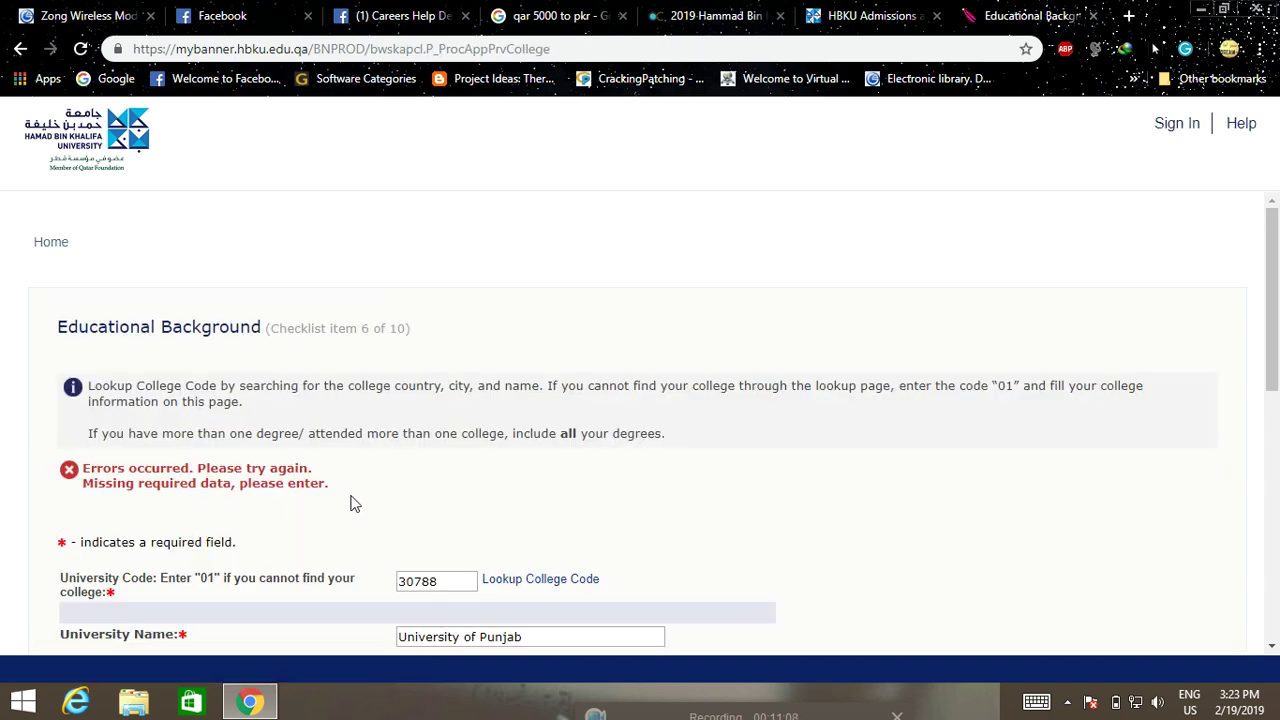
scroll(363, 500, down, 2)
scroll(360, 502, down, 1)
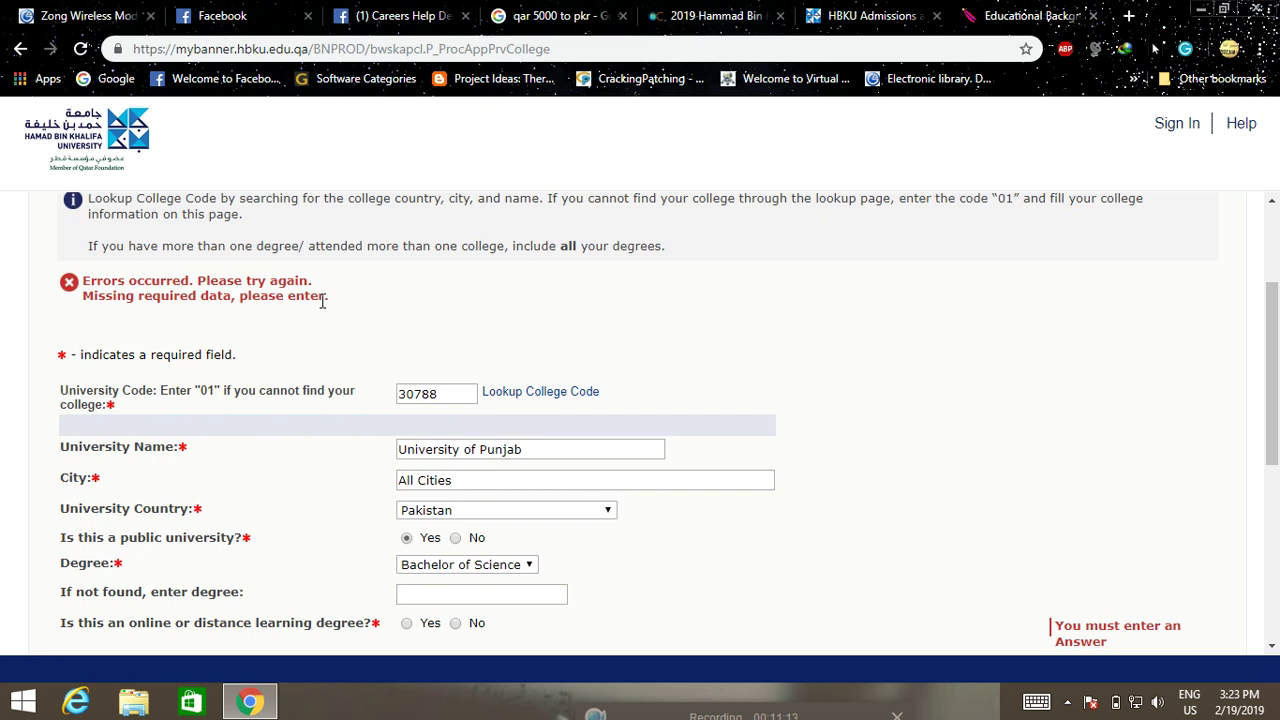
scroll(320, 303, down, 4)
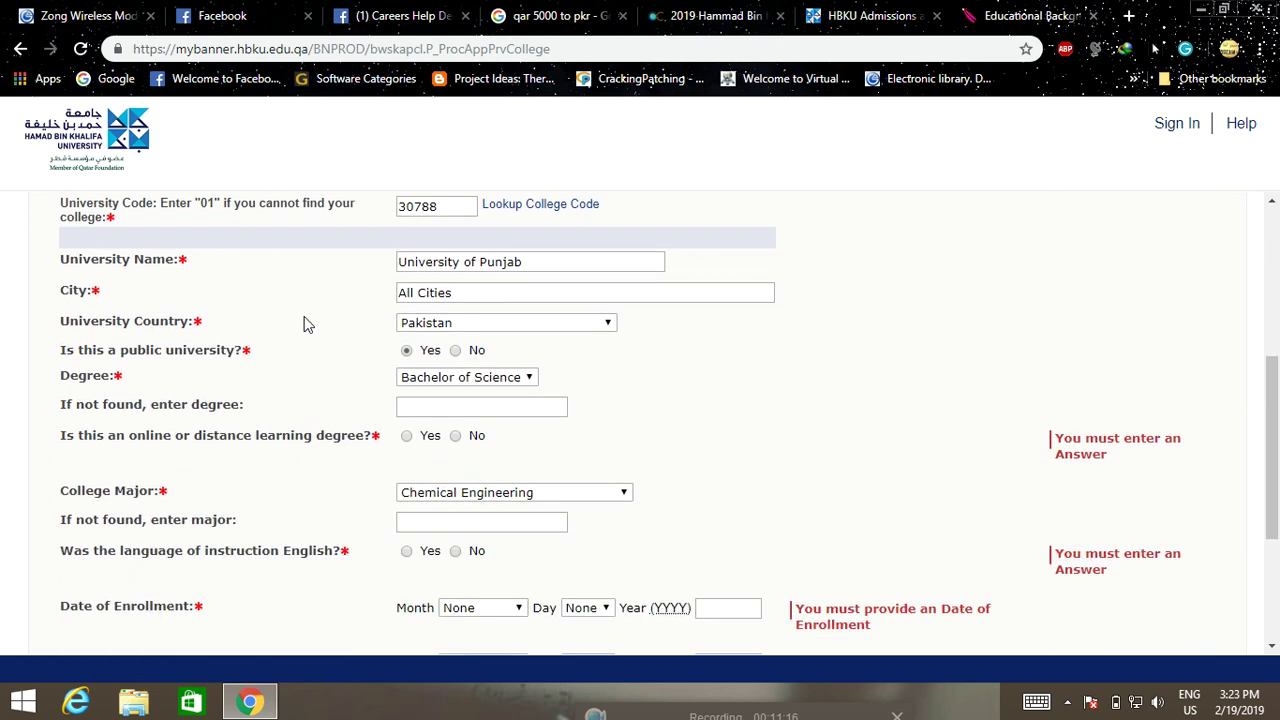
scroll(320, 337, down, 1)
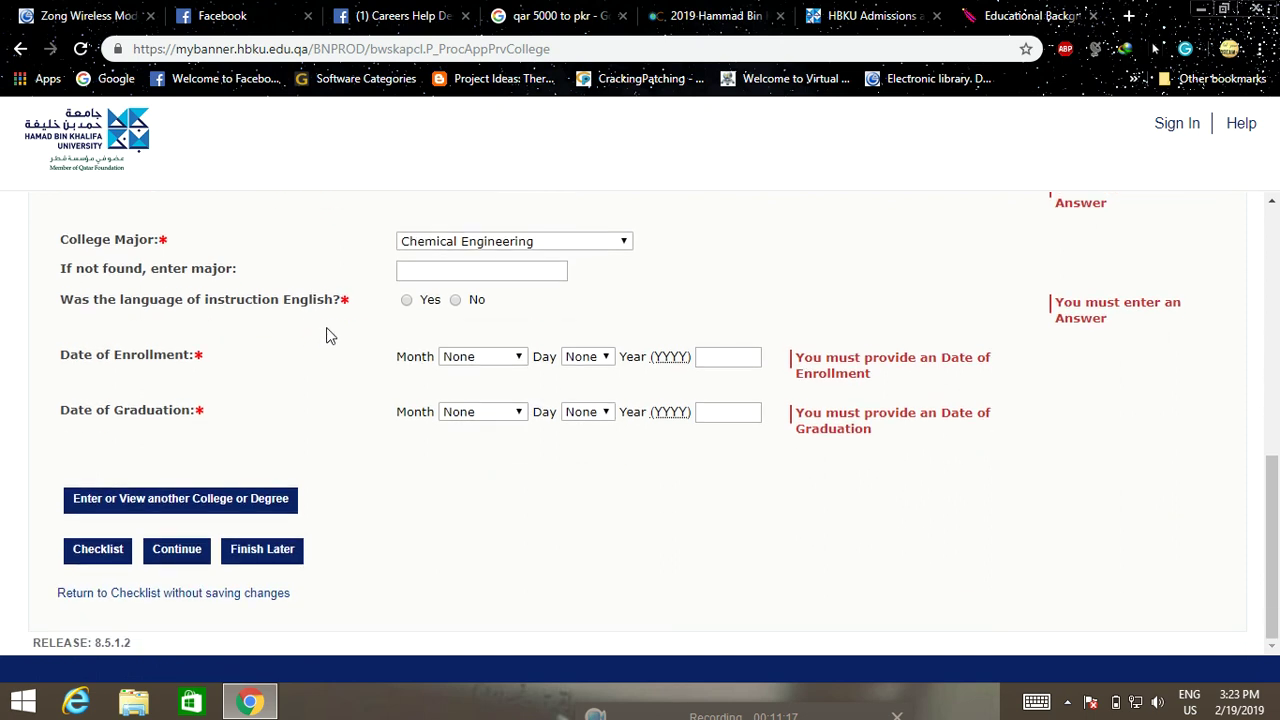
click(490, 358)
click(467, 301)
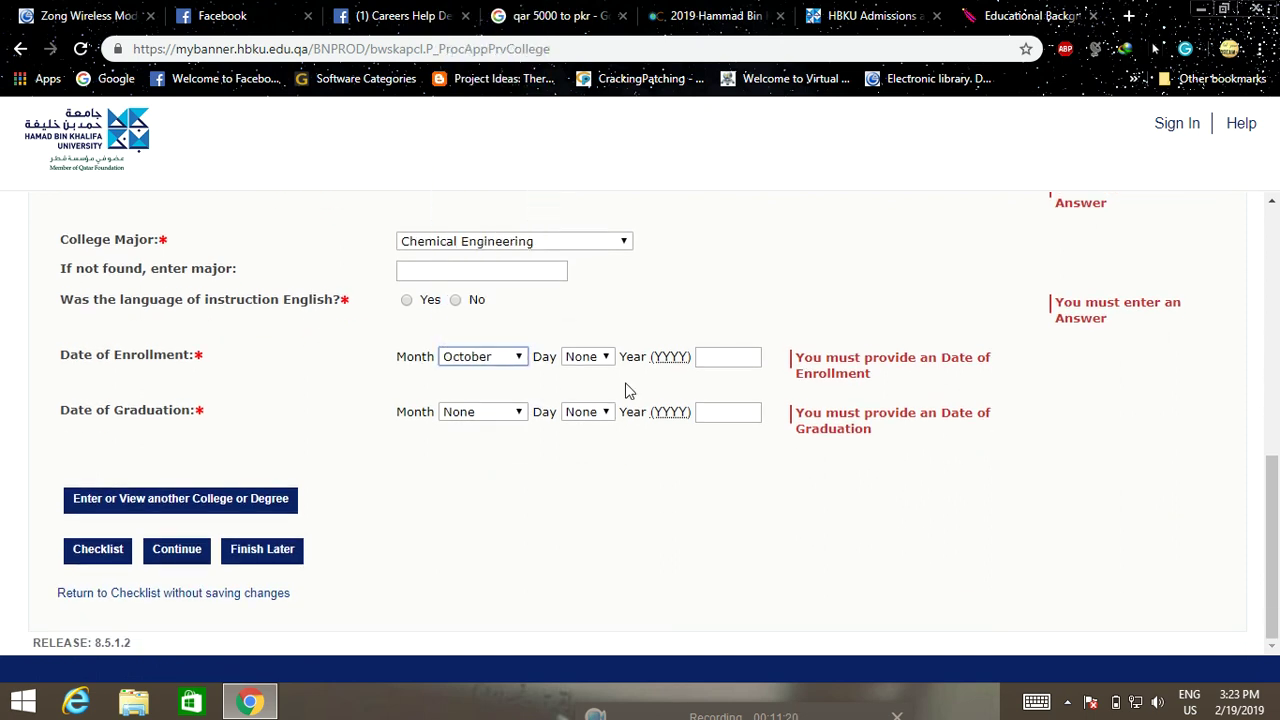
click(605, 358)
click(588, 165)
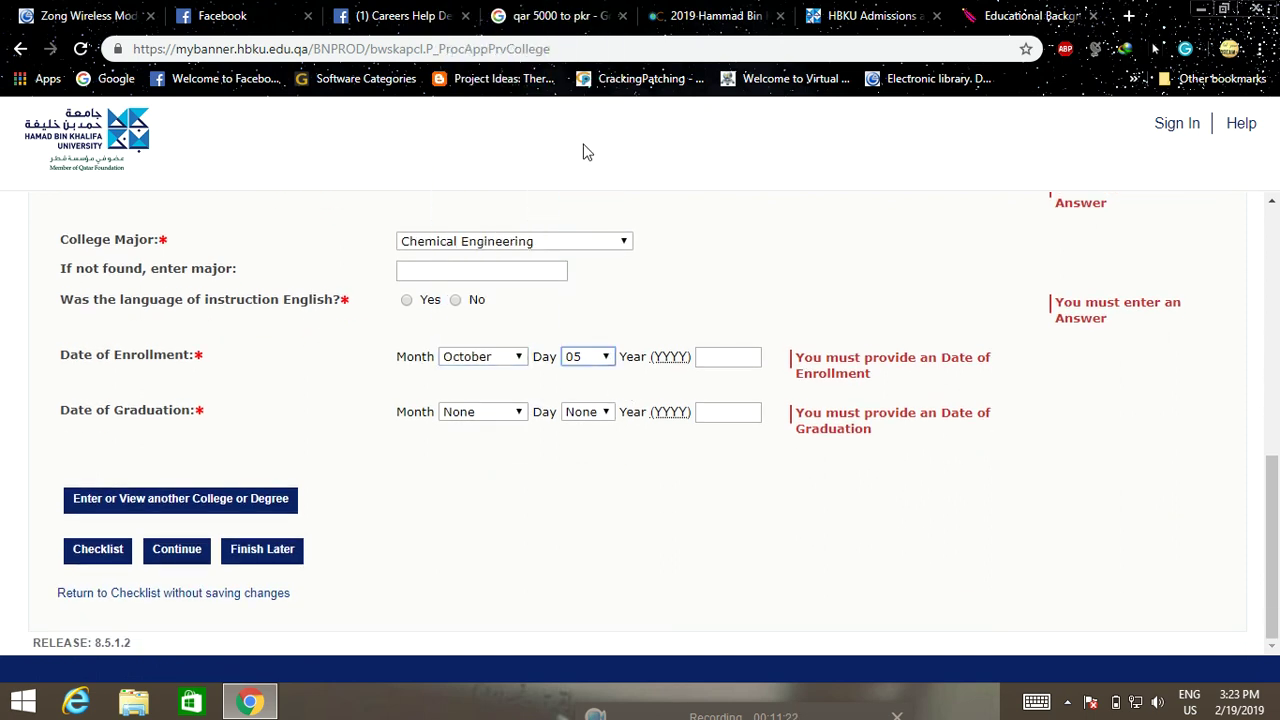
click(731, 352)
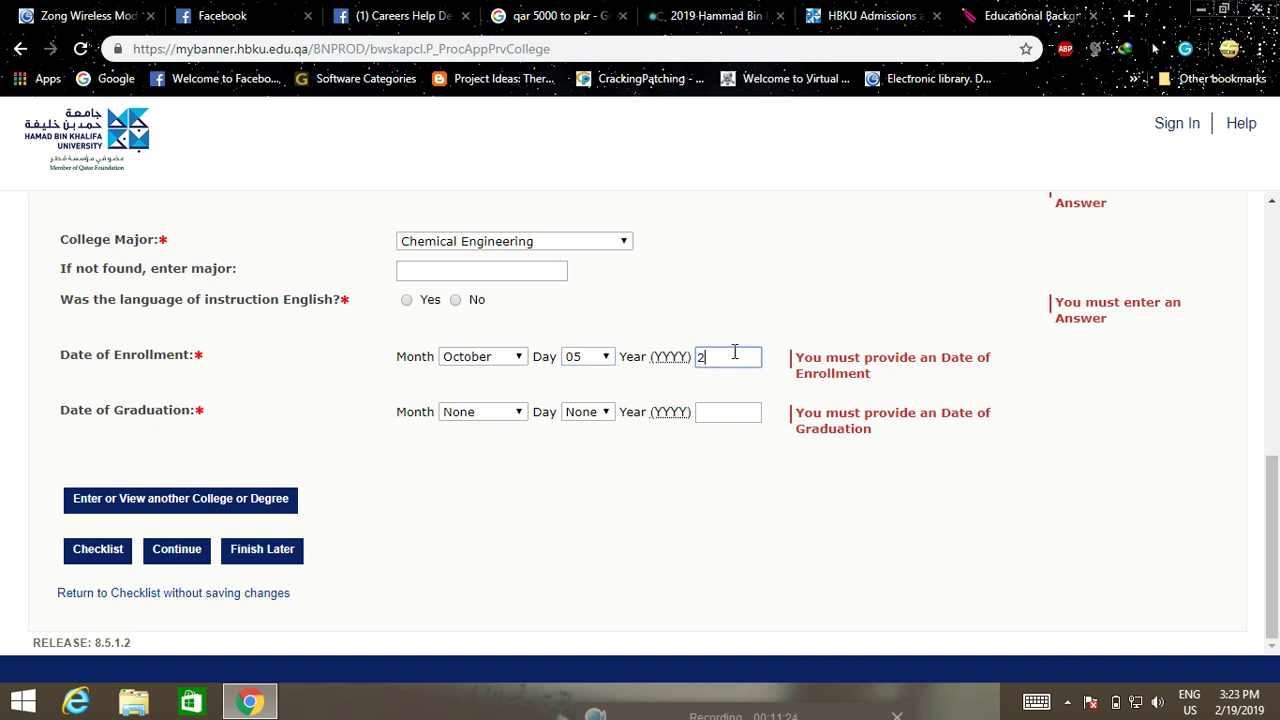
Set the graduation date to August 06, 2018 and submit the college details
click(720, 414)
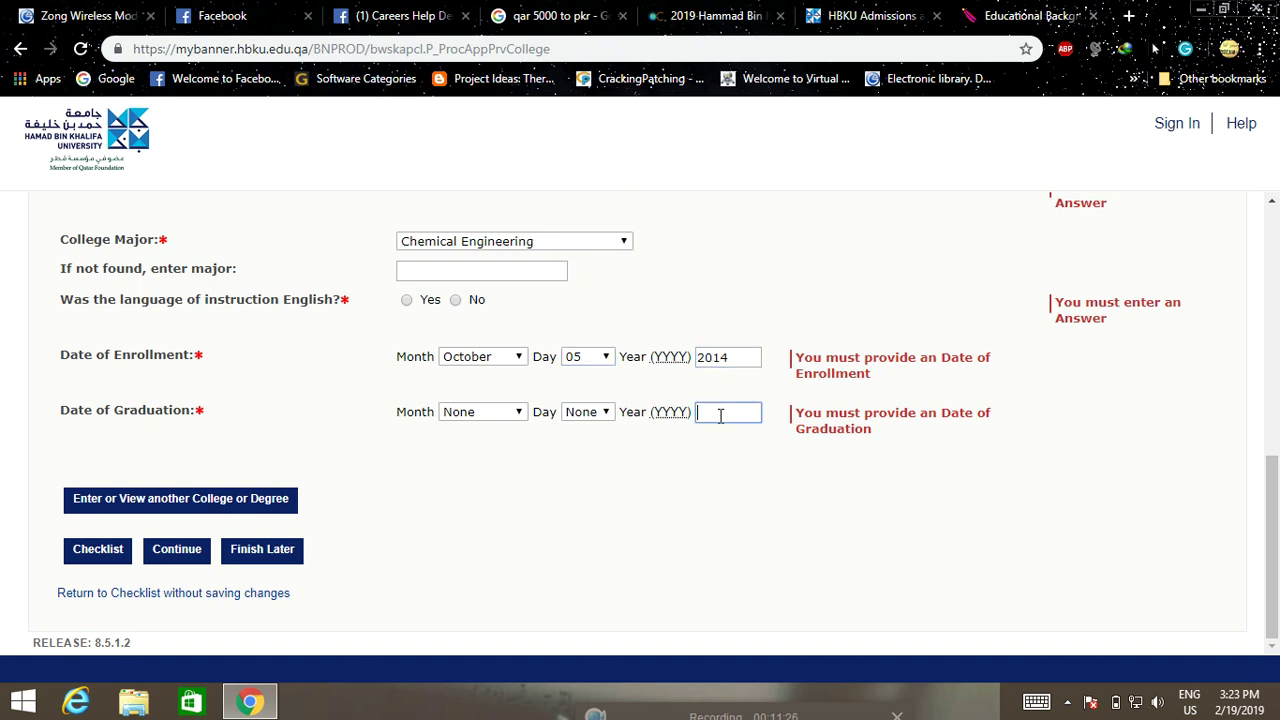
click(465, 416)
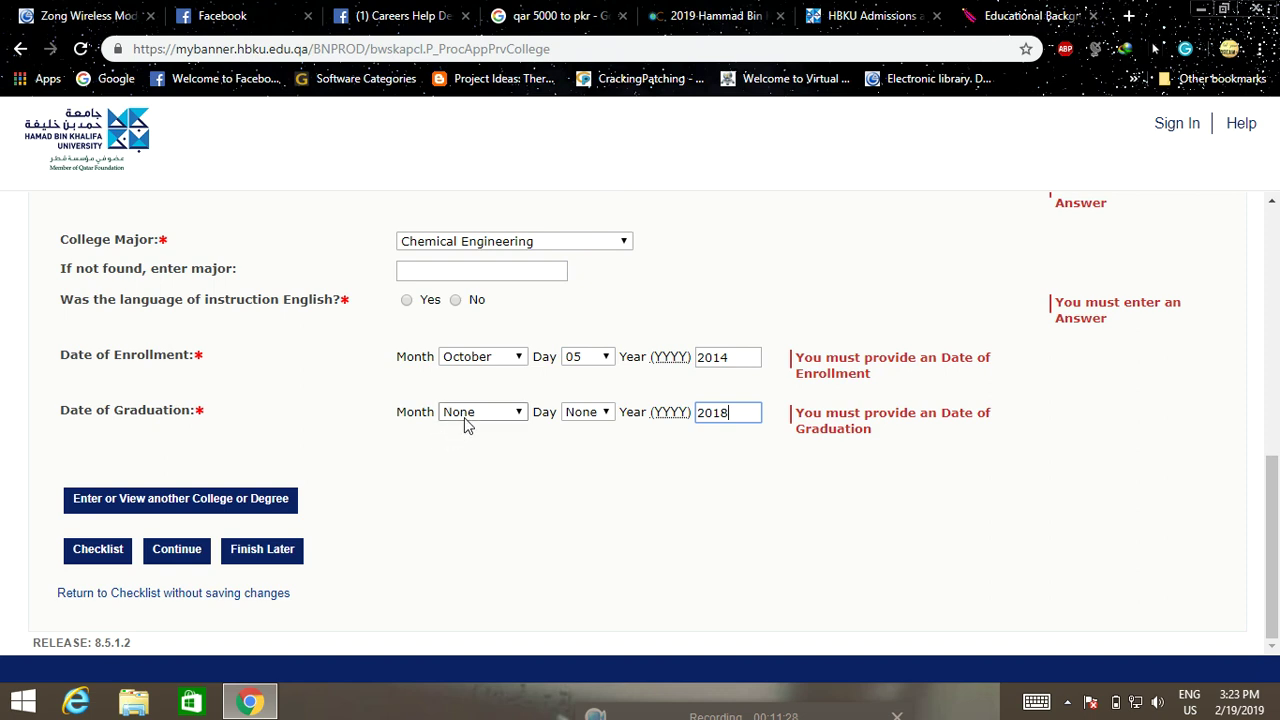
click(465, 266)
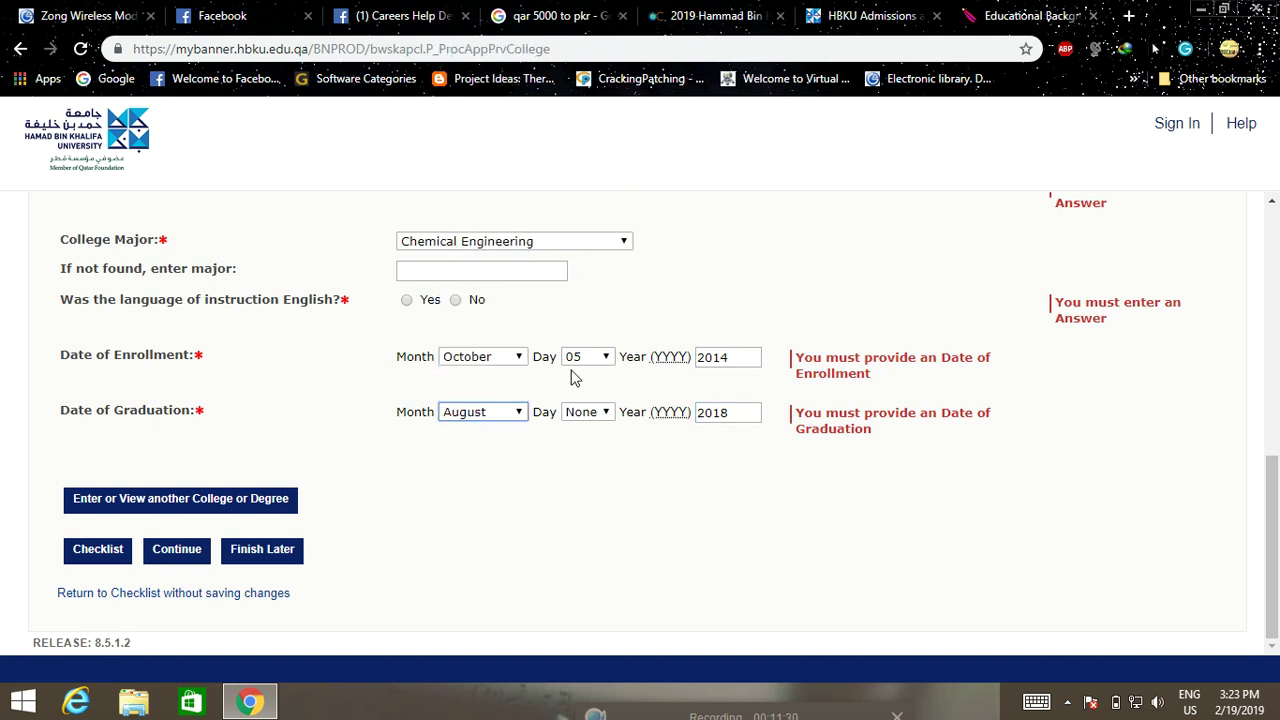
click(593, 412)
click(588, 177)
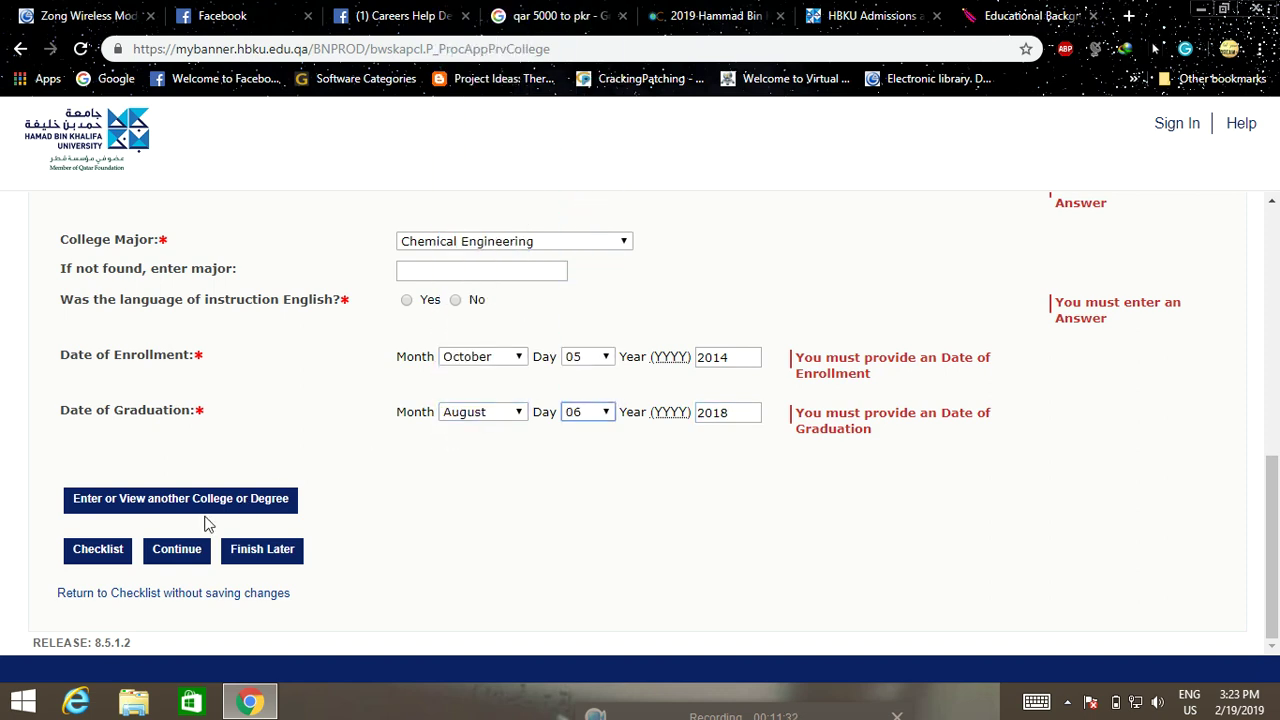
click(177, 555)
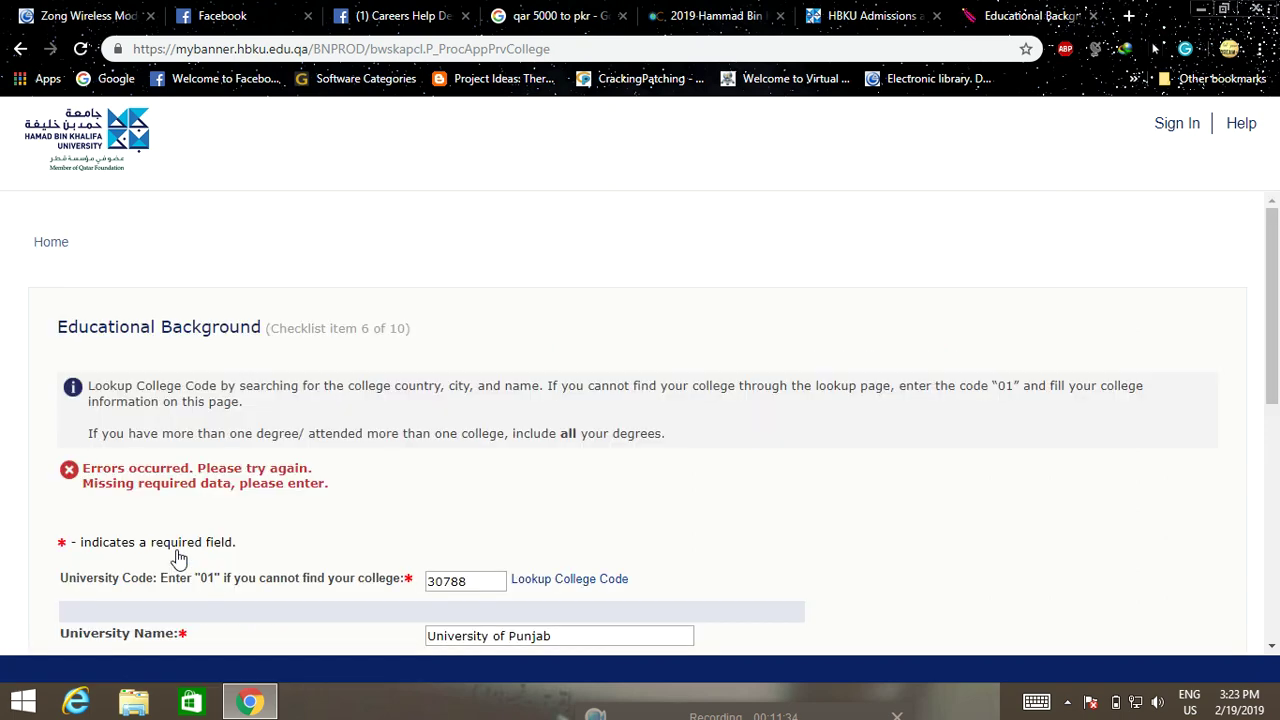
Mark No for online/distance learning and Yes for English instruction, then continue
scroll(734, 510, down, 3)
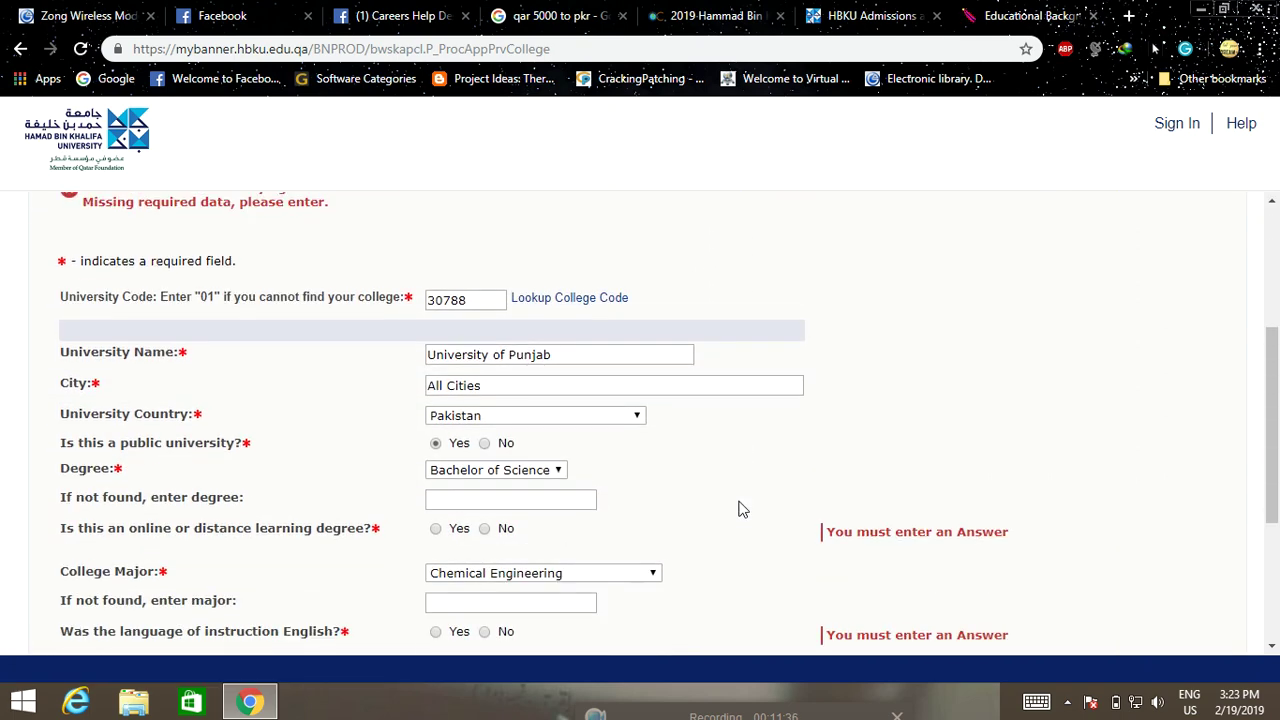
scroll(741, 510, down, 1)
scroll(741, 510, down, 1)
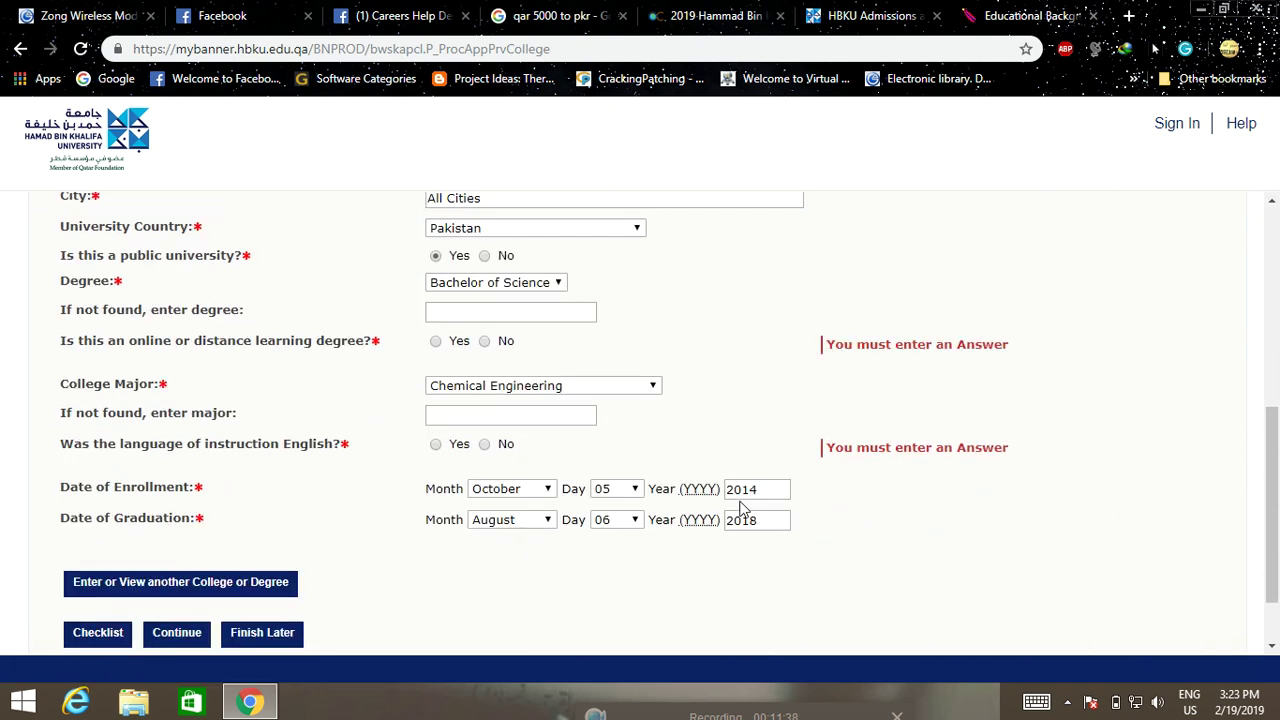
scroll(741, 510, down, 1)
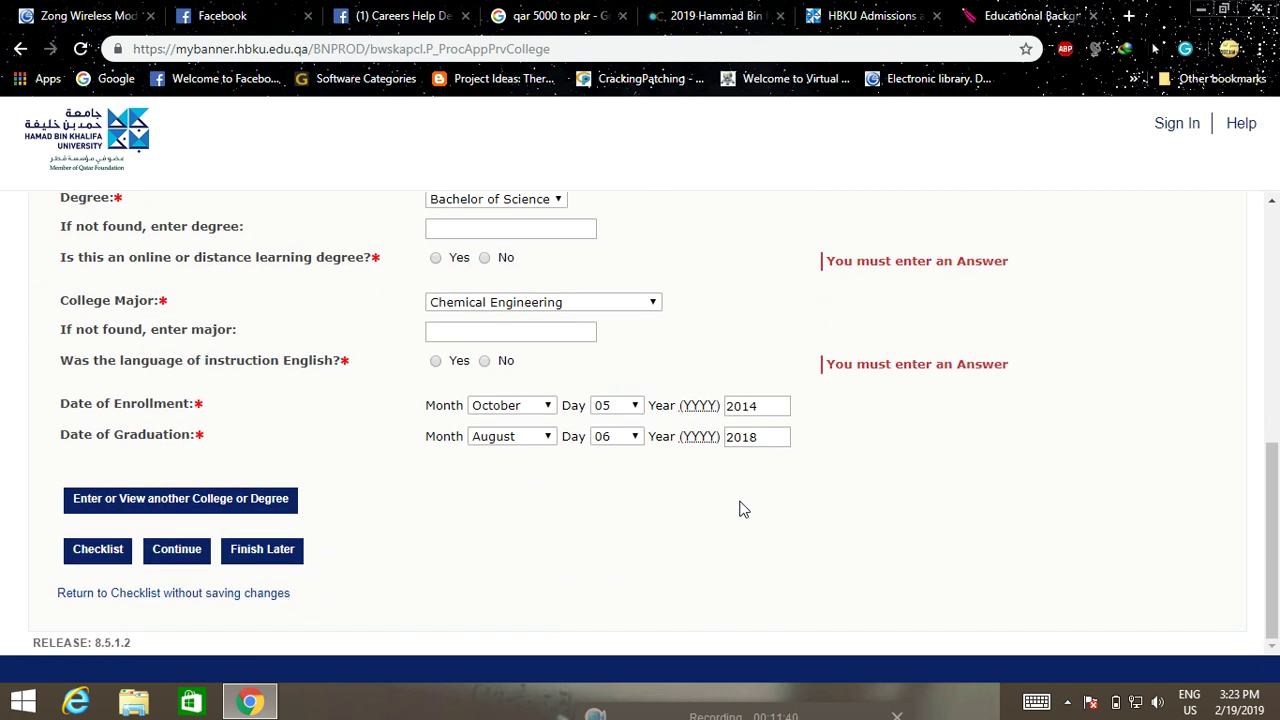
scroll(744, 510, up, 1)
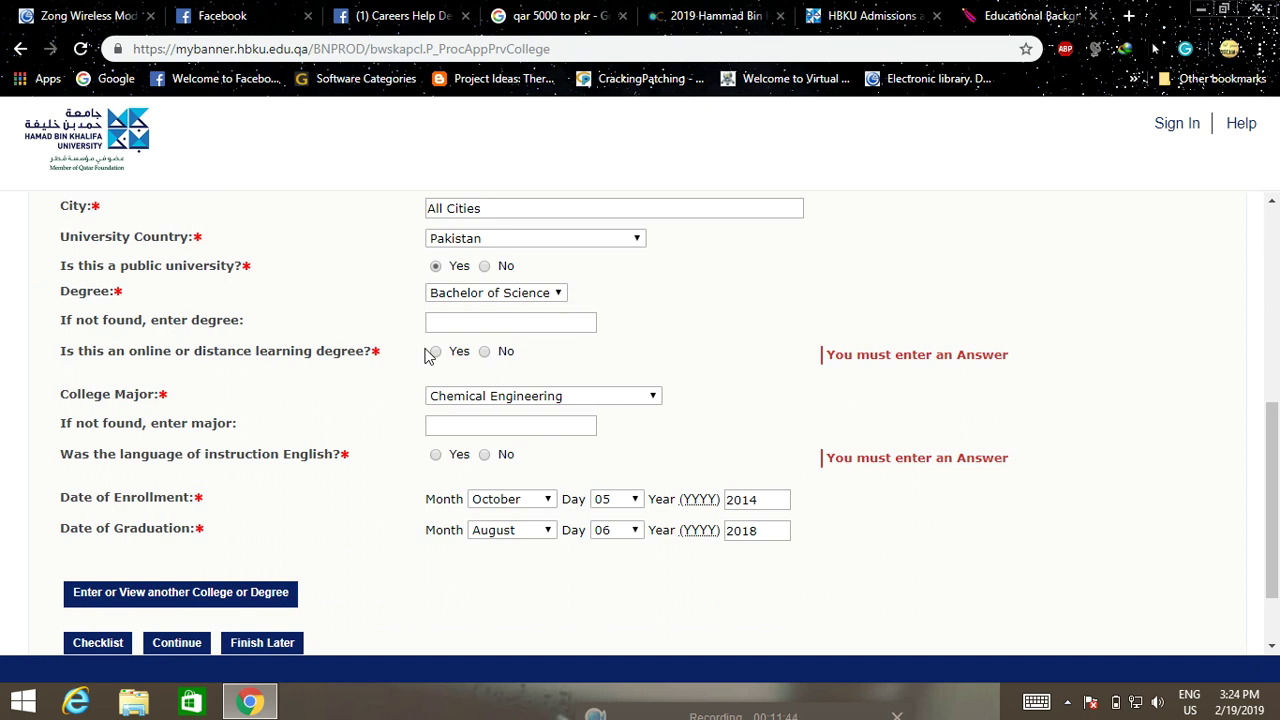
click(484, 352)
click(435, 455)
scroll(476, 510, down, 1)
click(177, 550)
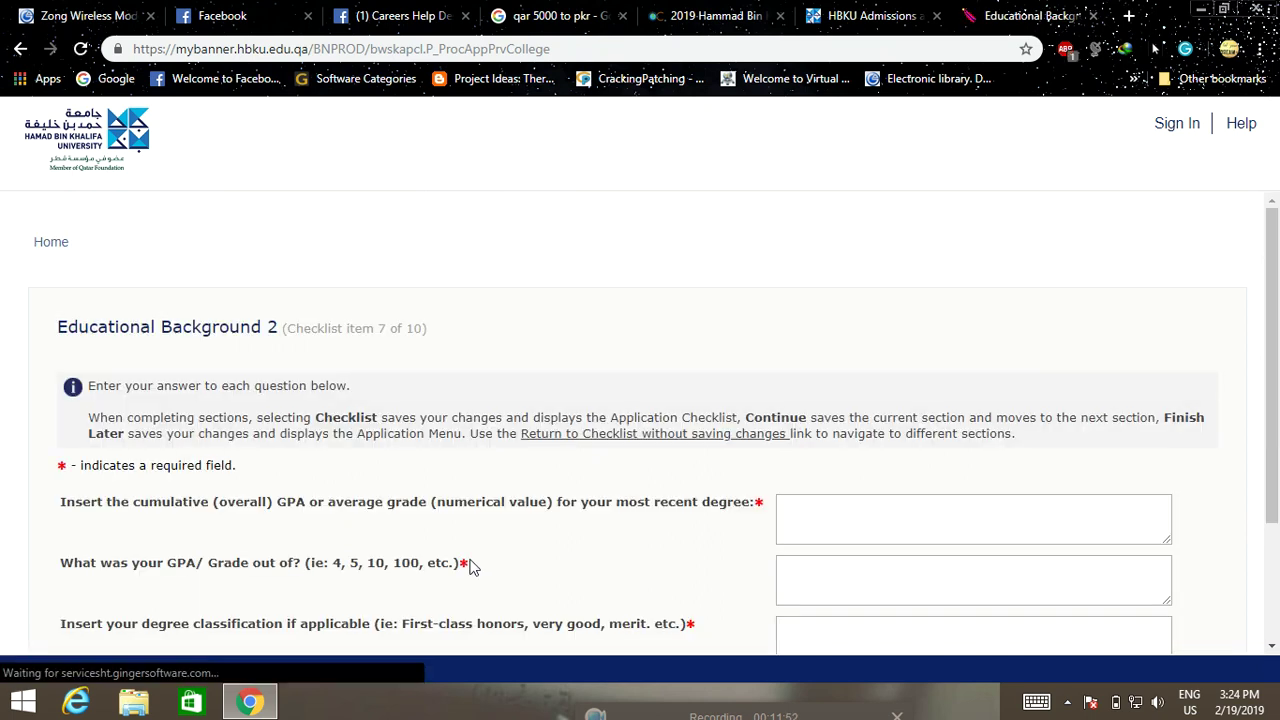
Enter the cumulative GPA 3.41 on a 4.0 grading scale
scroll(449, 490, down, 1)
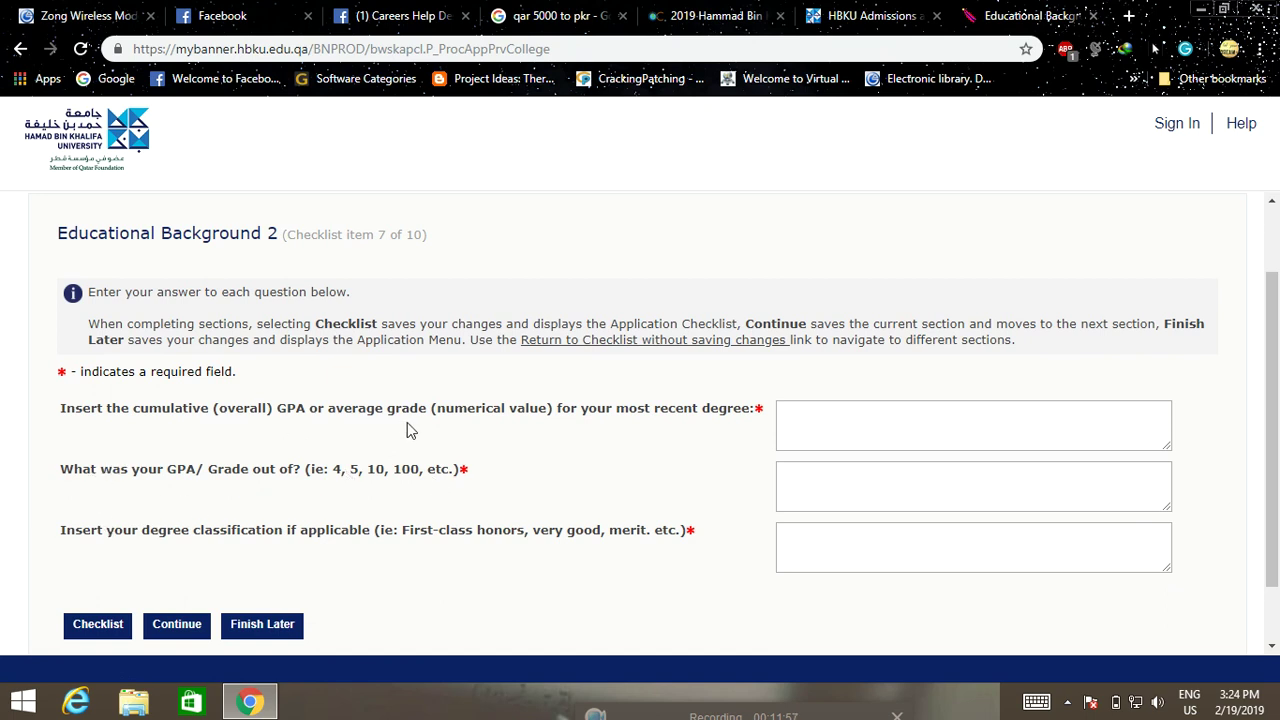
click(821, 421)
text(3.4)
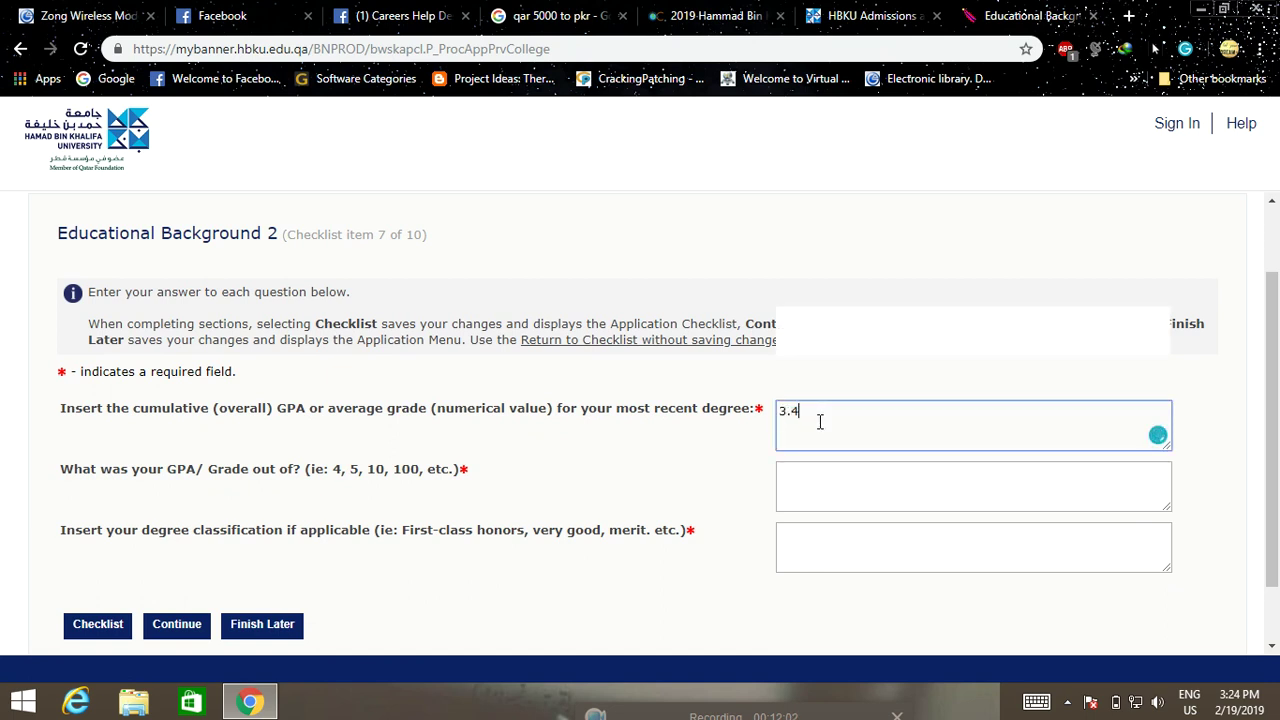
text(1/4.0)
click(829, 465)
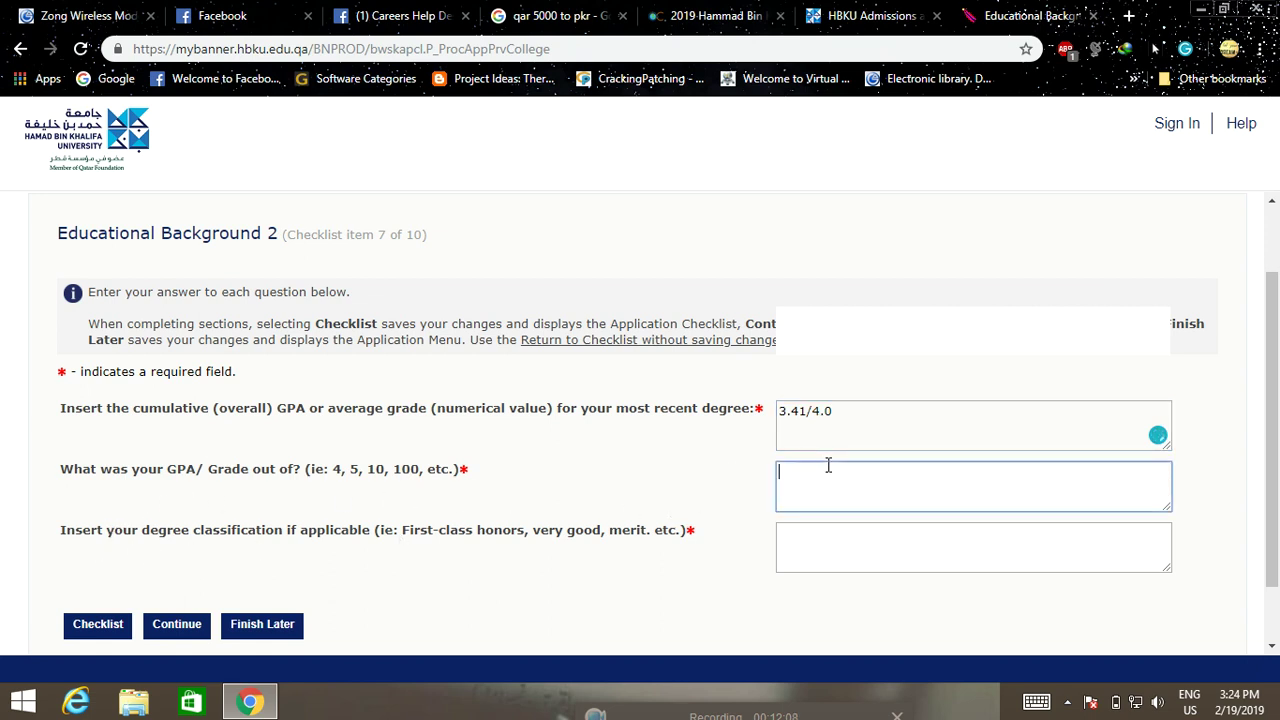
text(4.0)
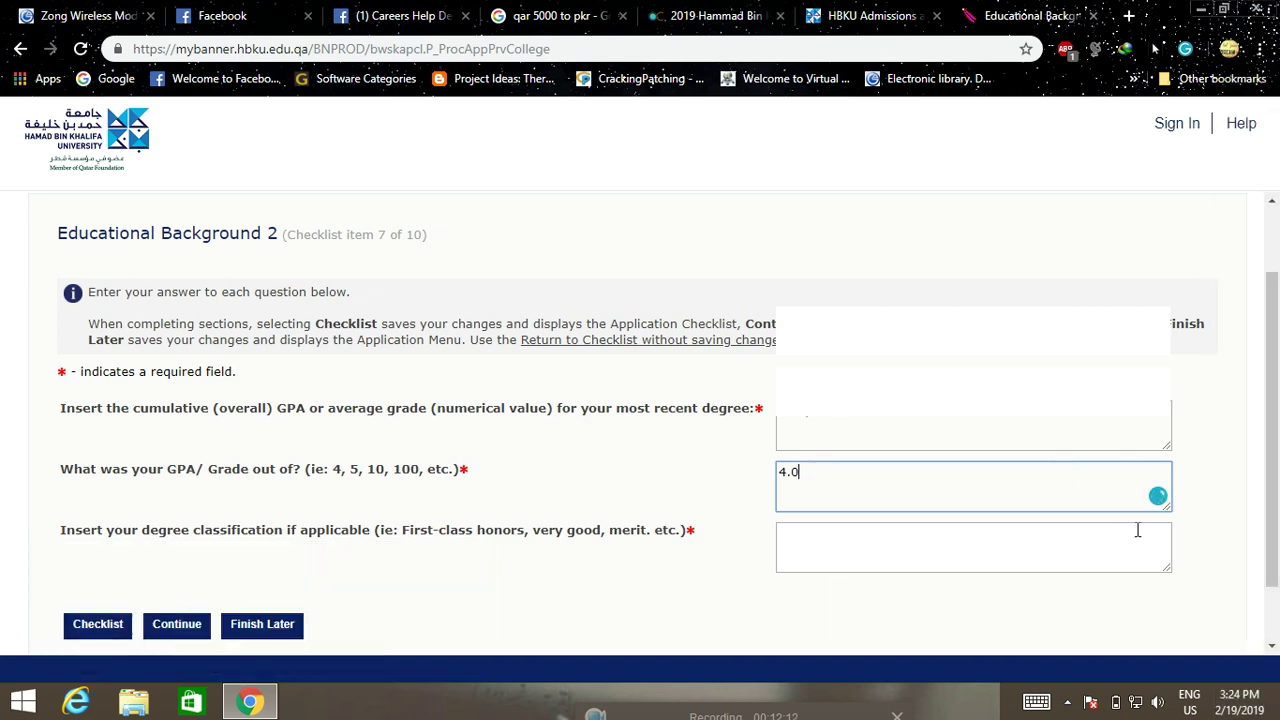
click(1190, 506)
click(928, 427)
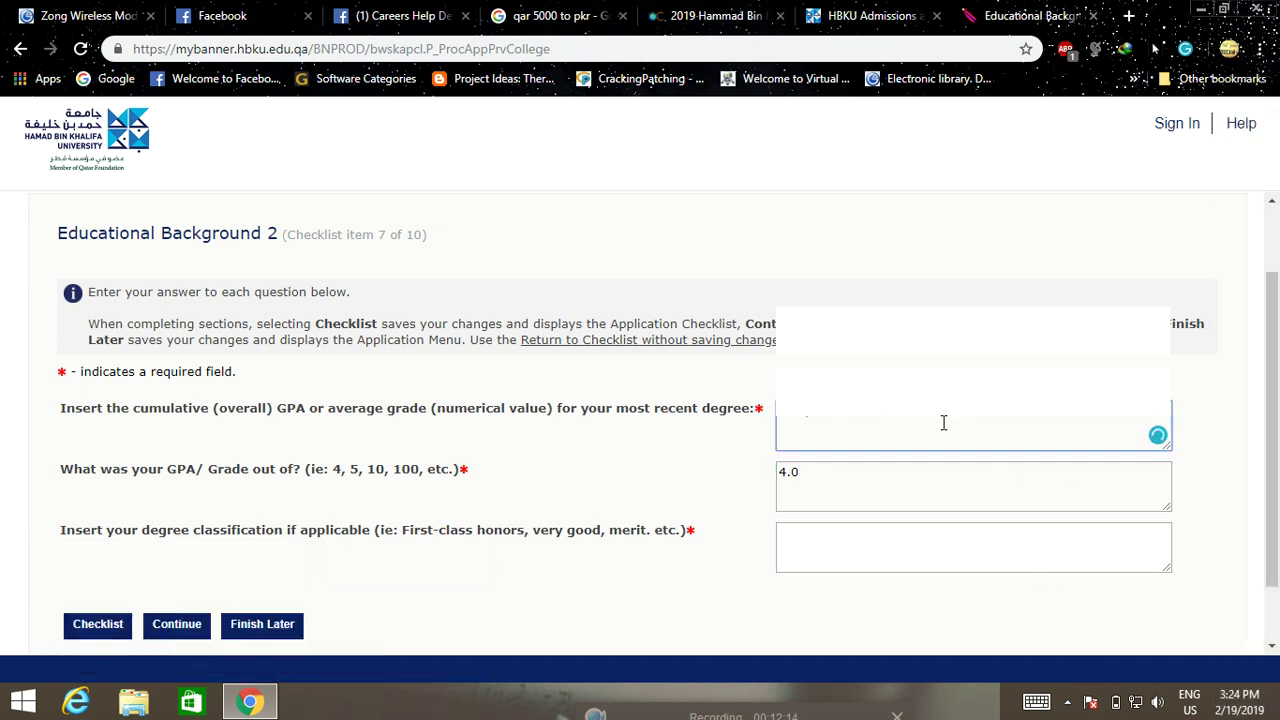
scroll(1245, 490, down, 1)
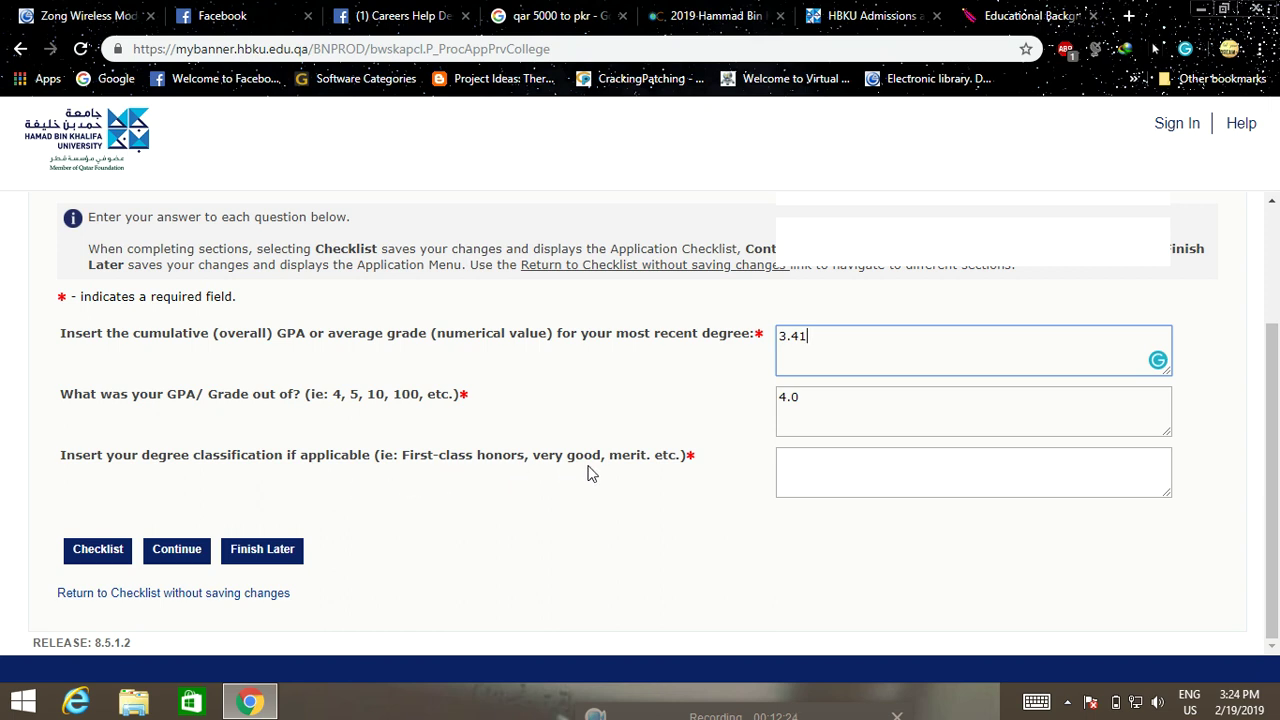
Enter merit as the degree classification and continue to Test Scores
click(800, 467)
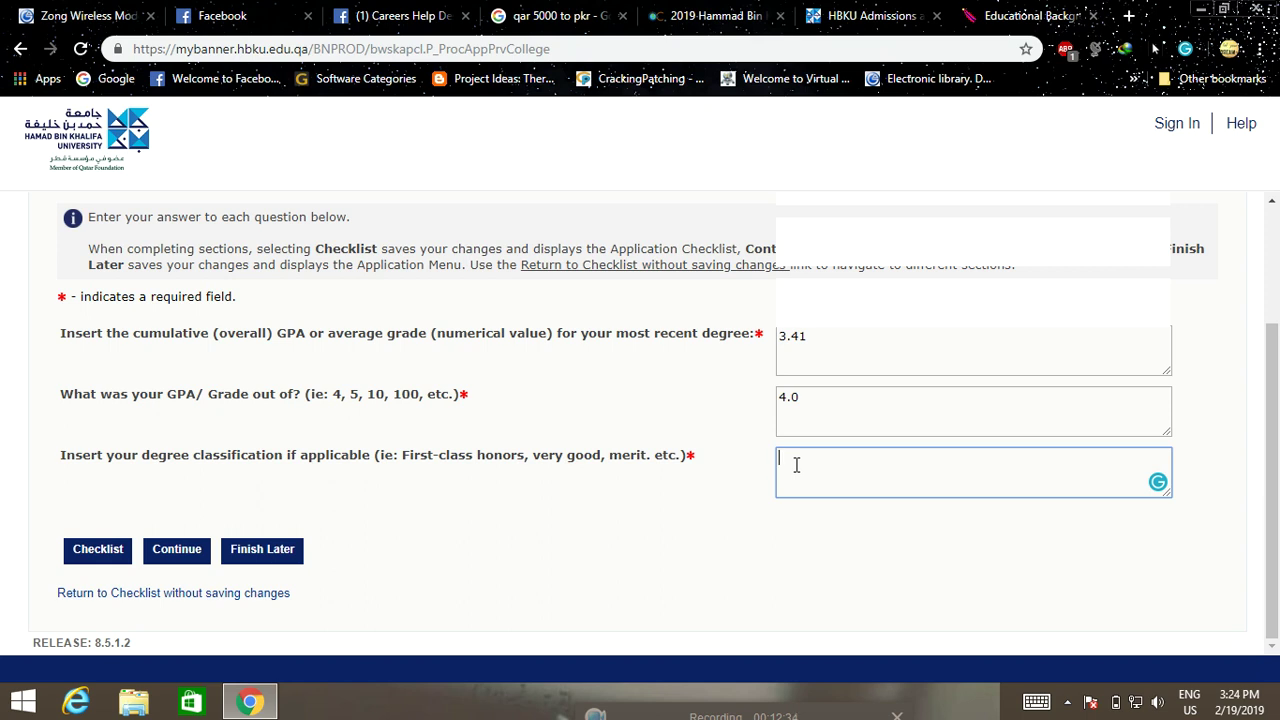
text(merit)
click(156, 554)
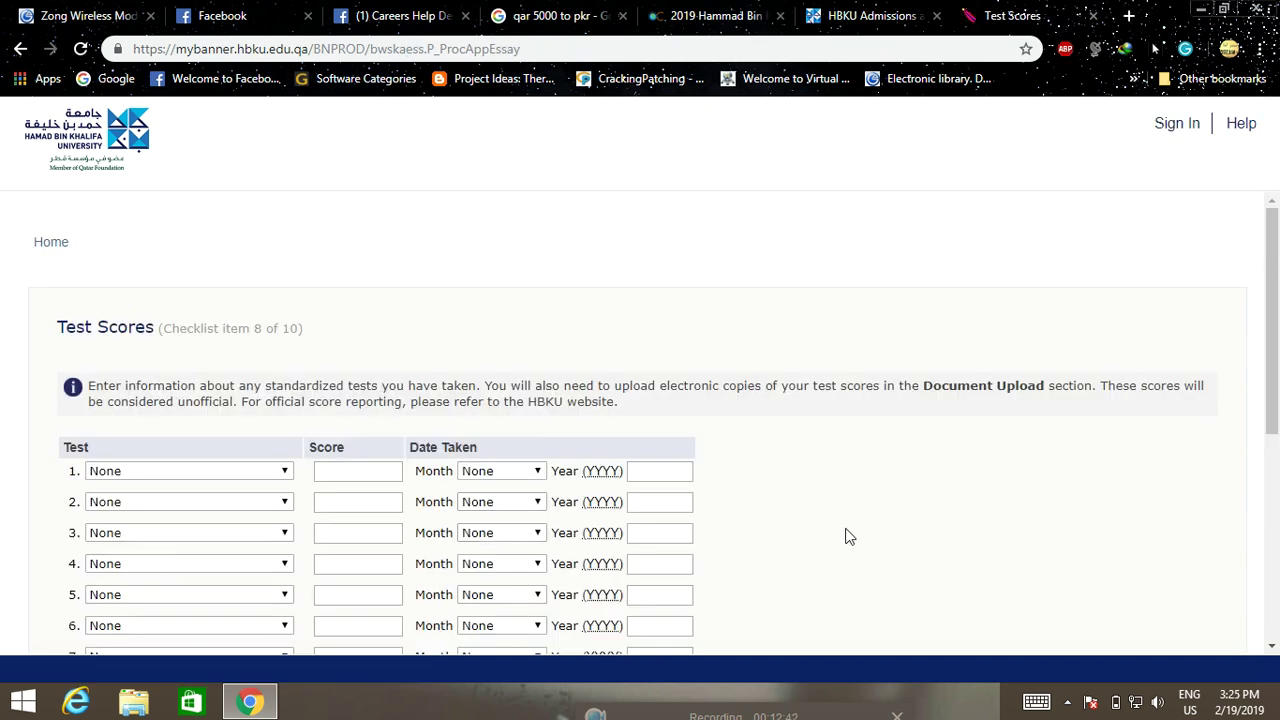
Leave the first test type as None and continue without entering scores
scroll(835, 540, down, 3)
scroll(830, 540, down, 2)
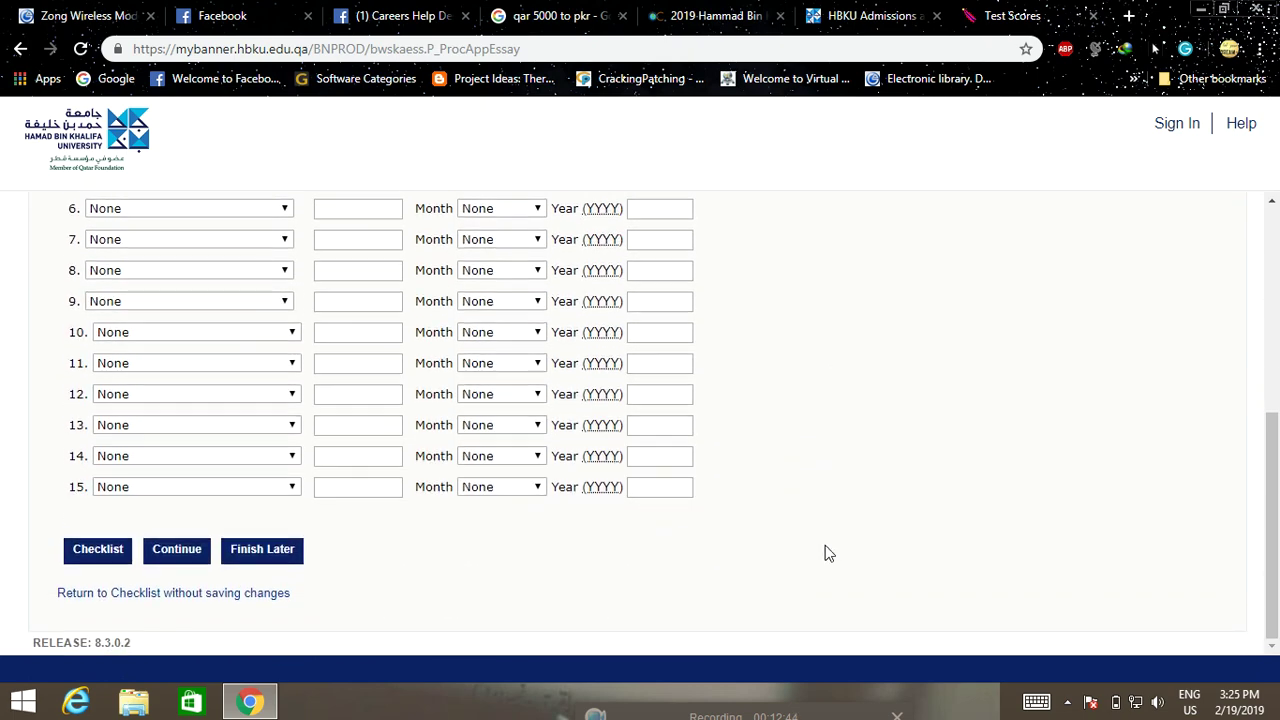
scroll(824, 555, up, 3)
scroll(821, 563, up, 3)
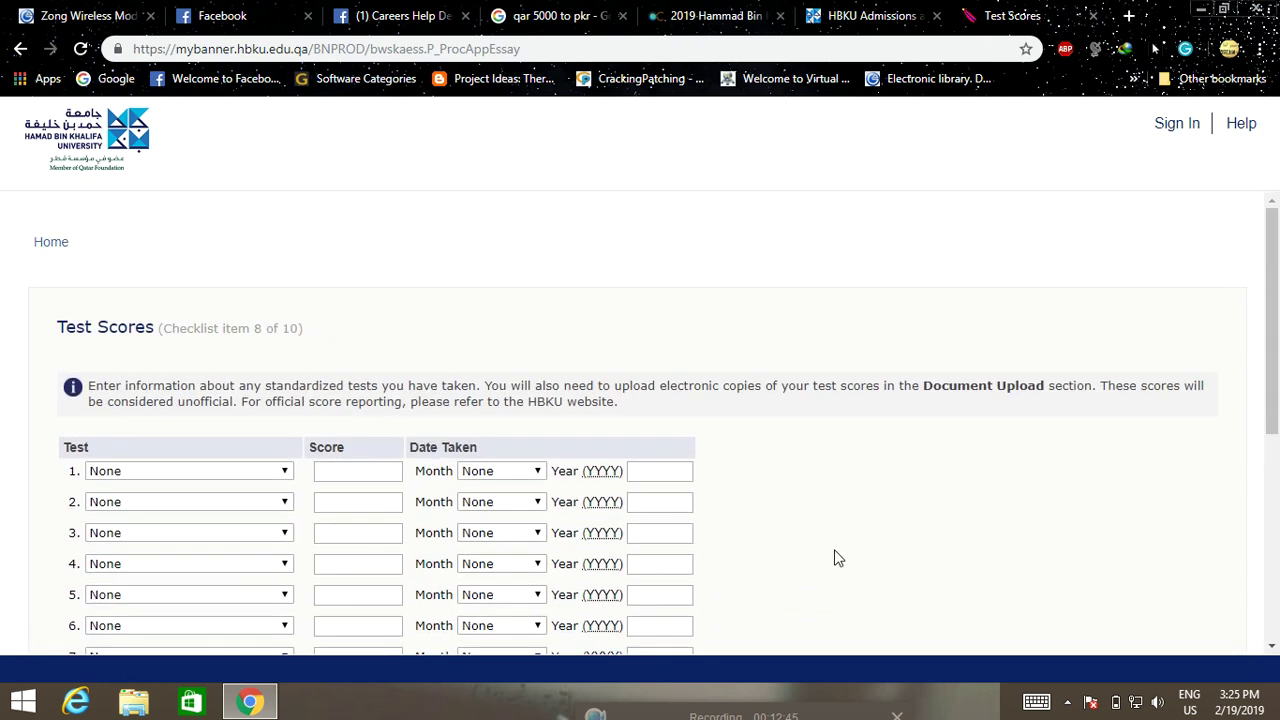
scroll(849, 545, down, 2)
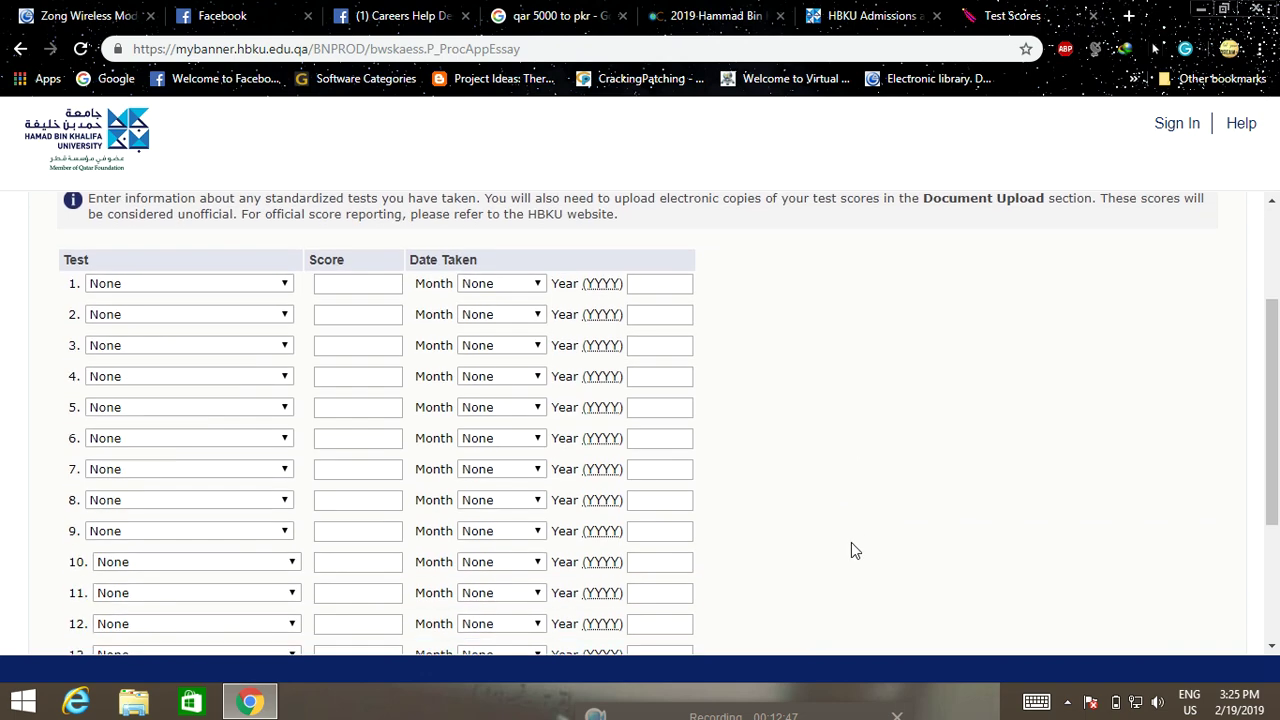
scroll(837, 543, down, 1)
scroll(790, 505, up, 1)
click(255, 284)
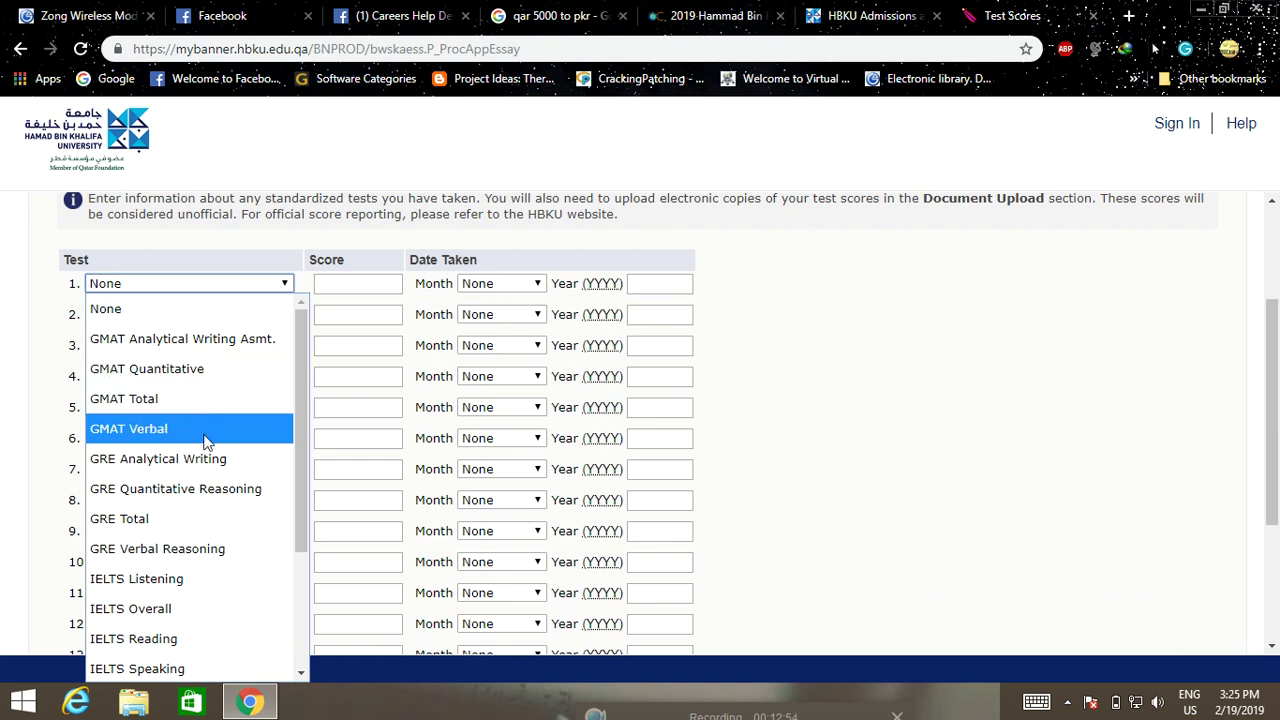
scroll(211, 460, down, 2)
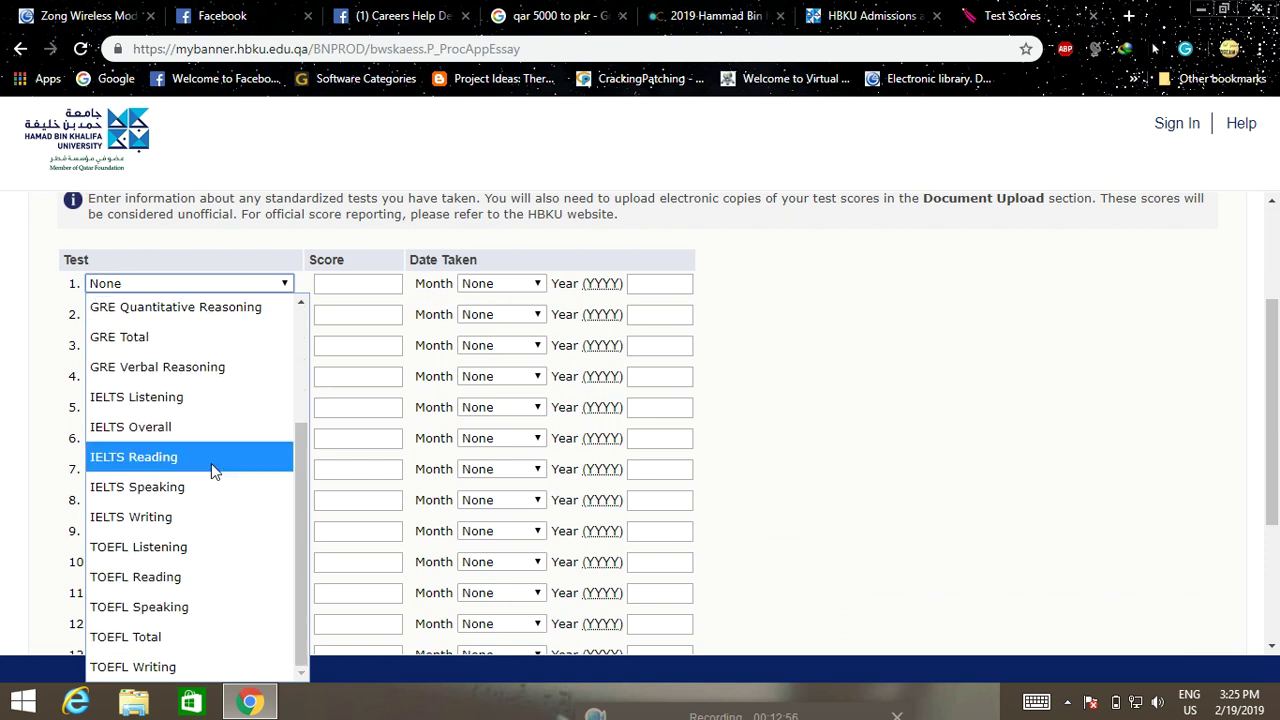
scroll(188, 612, up, 2)
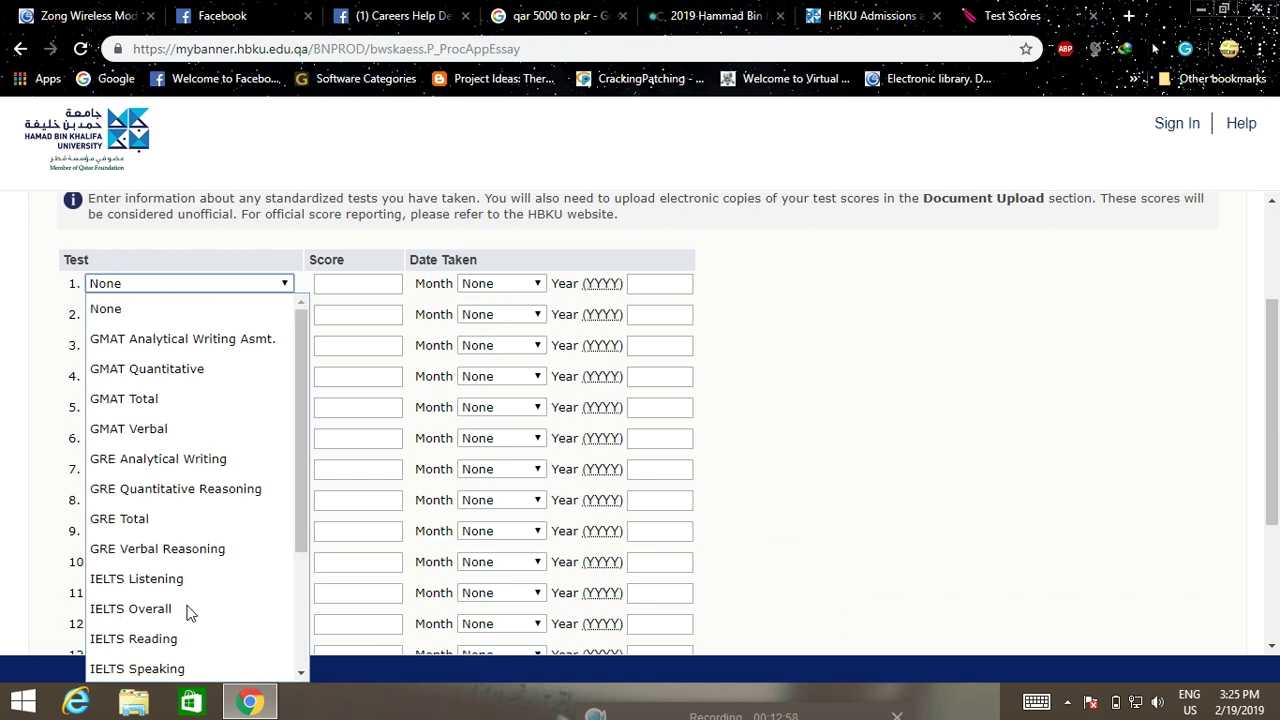
click(958, 436)
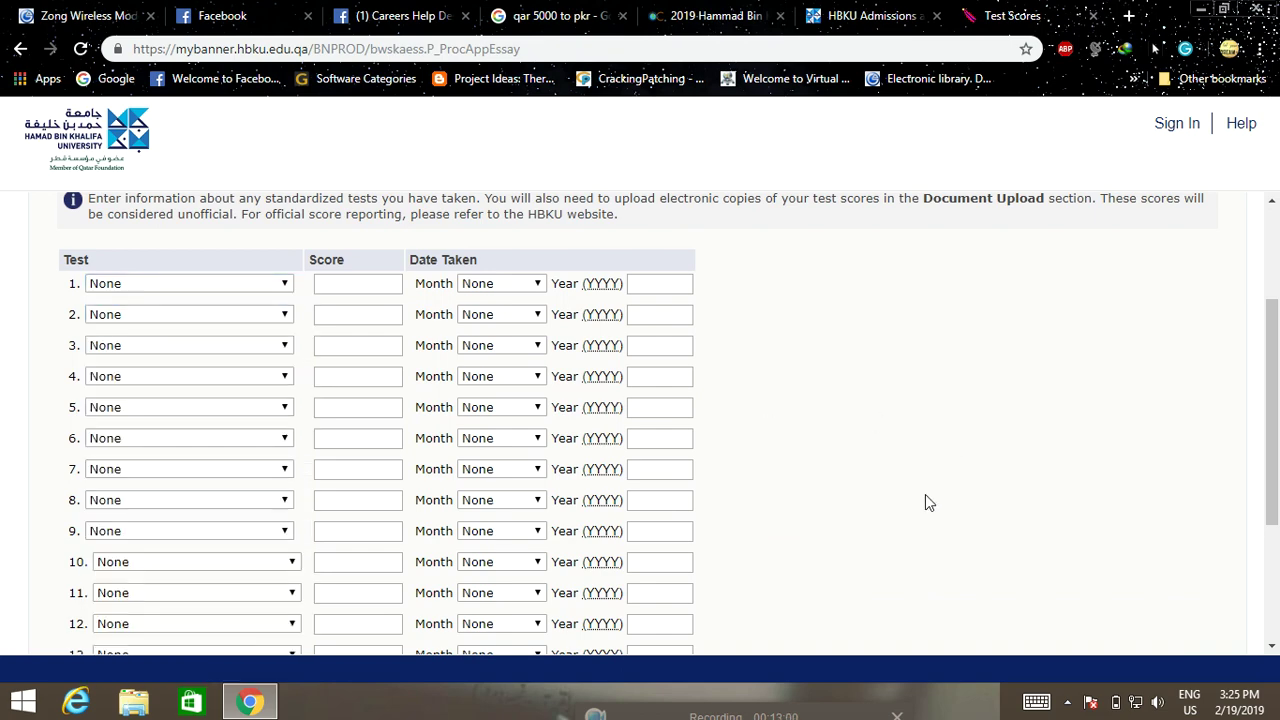
scroll(925, 502, down, 3)
click(182, 560)
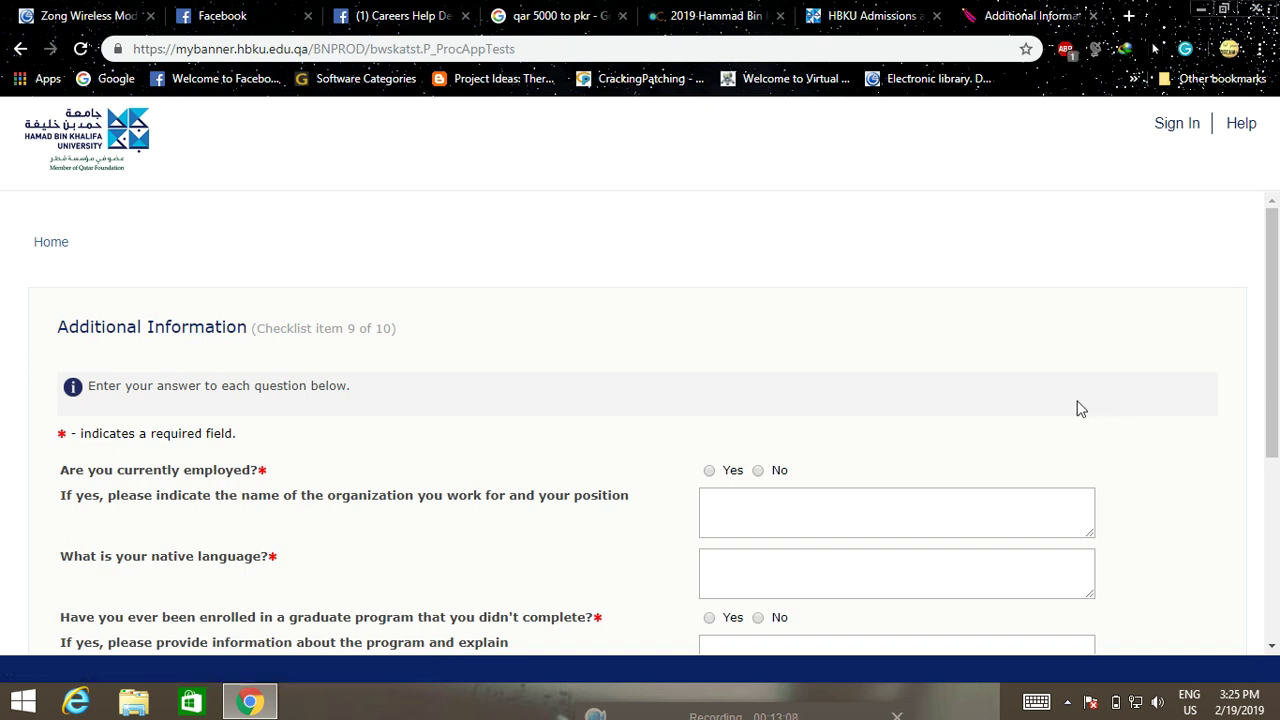
Answer No to current employment and enter Urdu as the native language
scroll(1077, 409, down, 2)
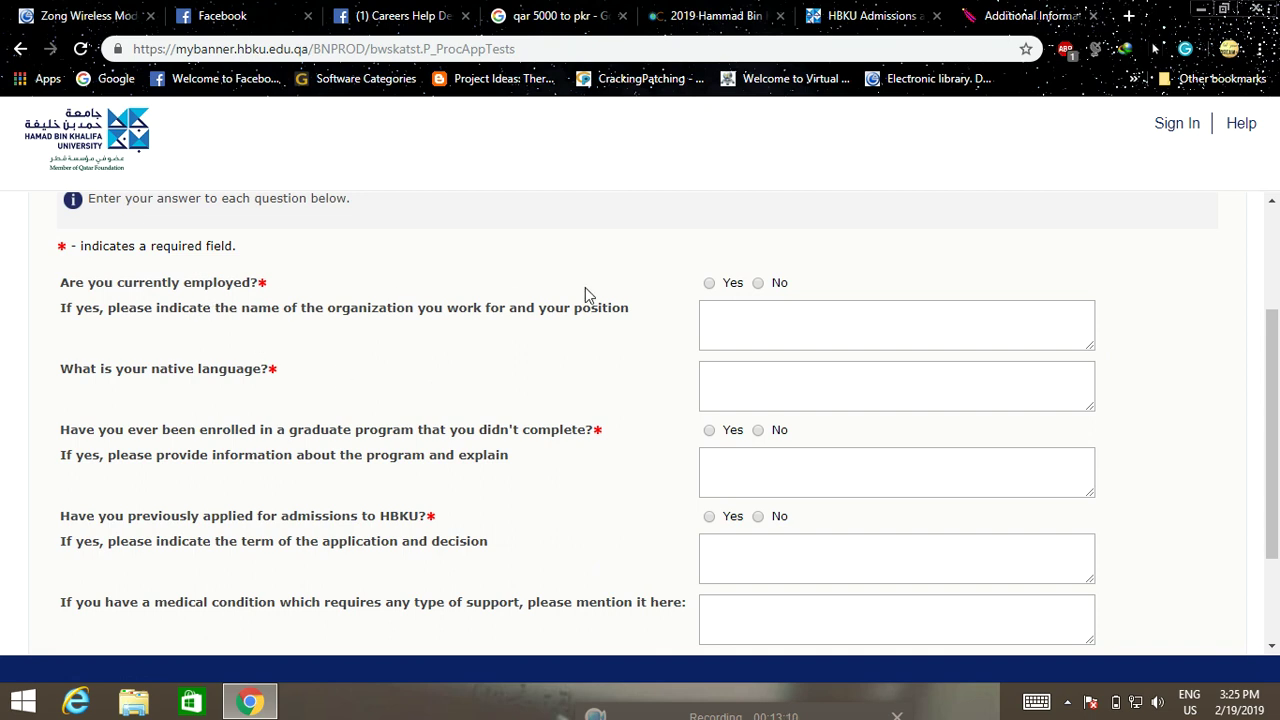
click(758, 283)
click(762, 385)
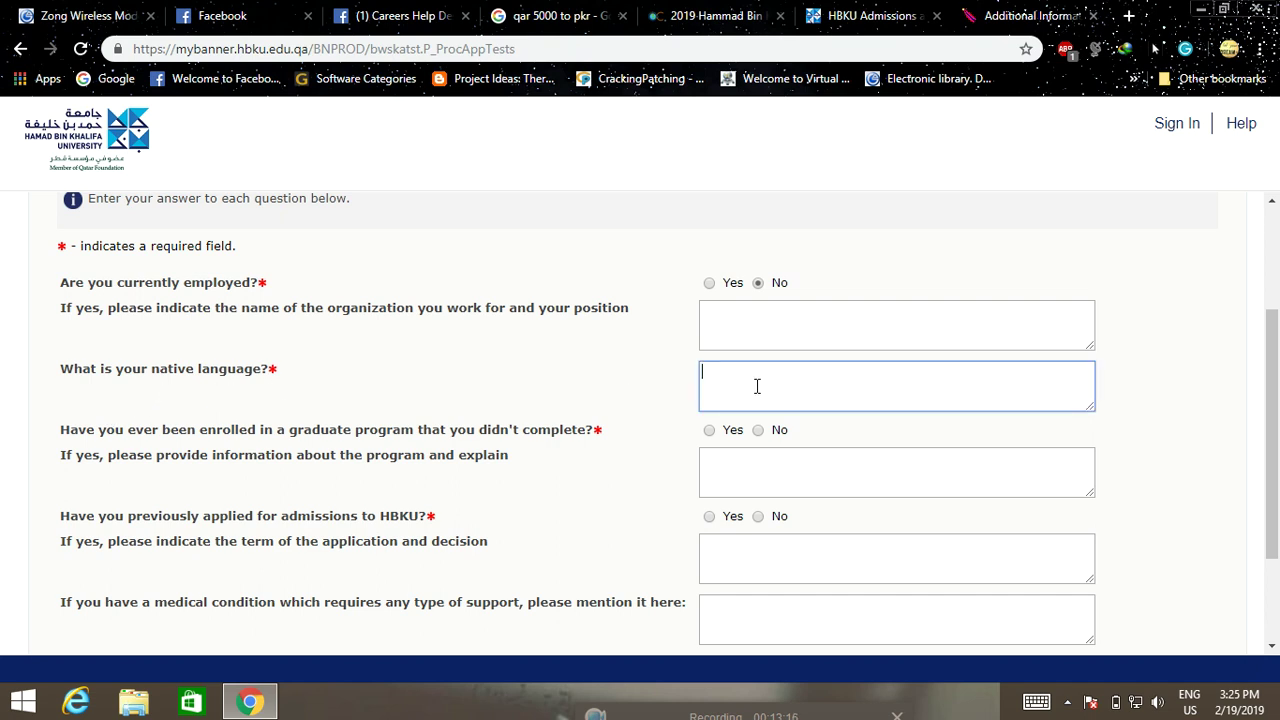
text(u)
key(BackSpace)
text(english)
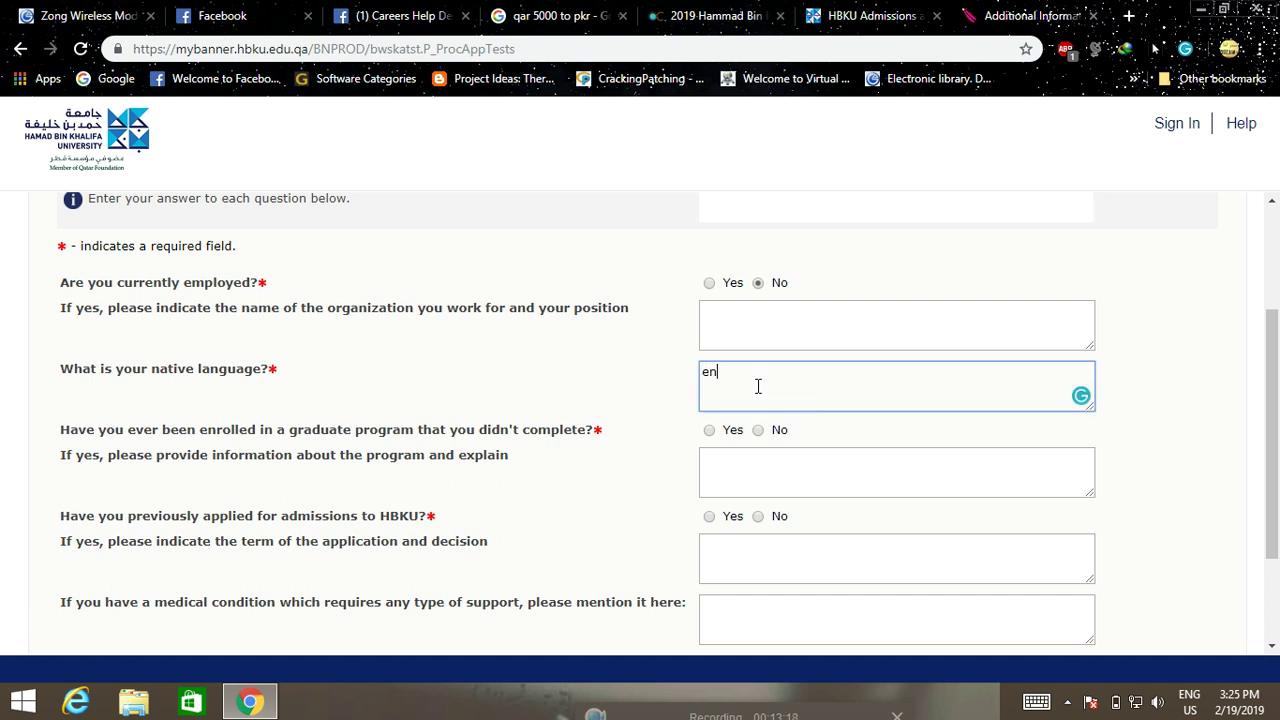
key(BackSpace)
key(BackSpace)
key(BackSpace)
key(BackSpace)
key(BackSpace)
key(BackSpace)
key(BackSpace)
text(Urdu,)
Answer No to an unfinished graduate program and note 'i am medically and physically fit'
scroll(236, 356, down, 1)
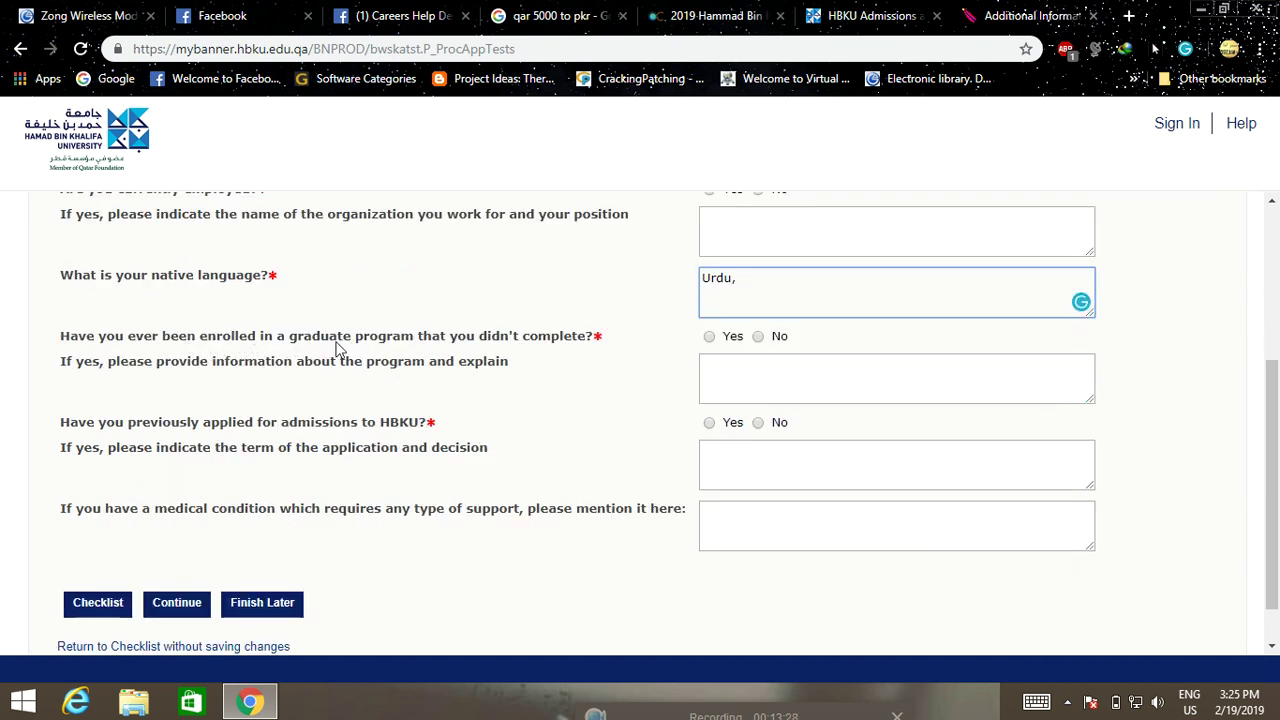
click(762, 338)
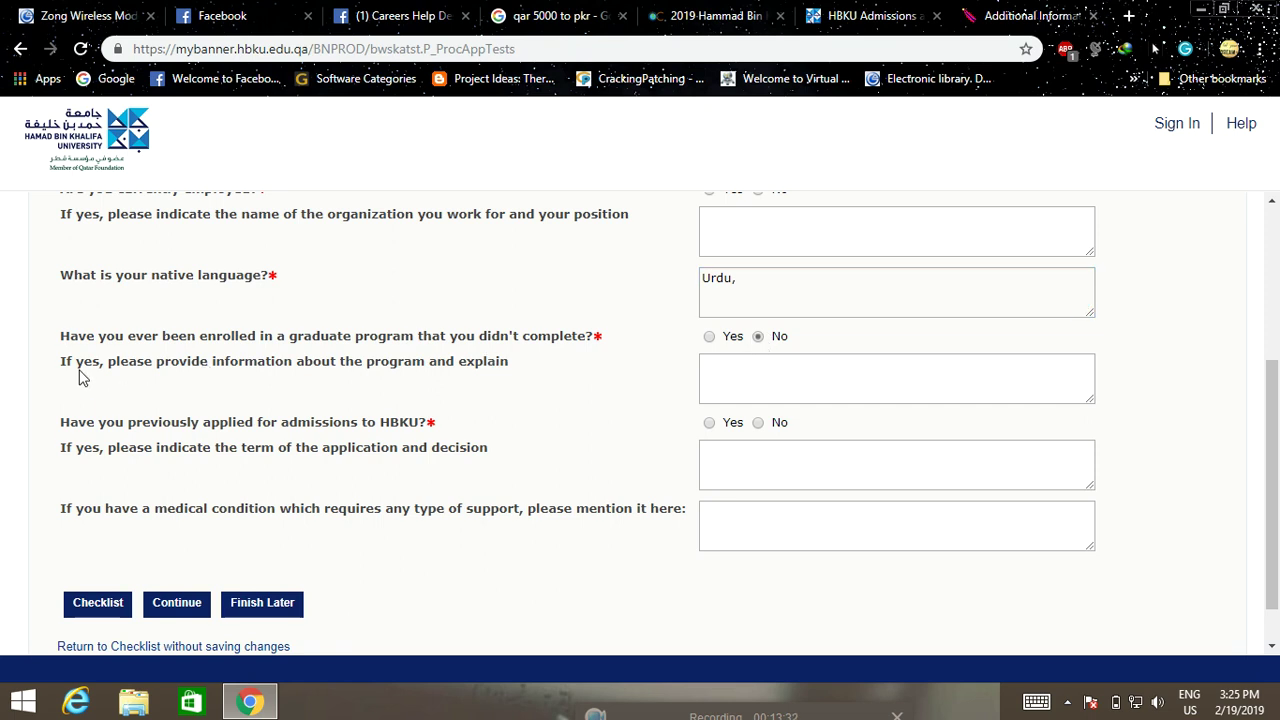
scroll(760, 371, down, 1)
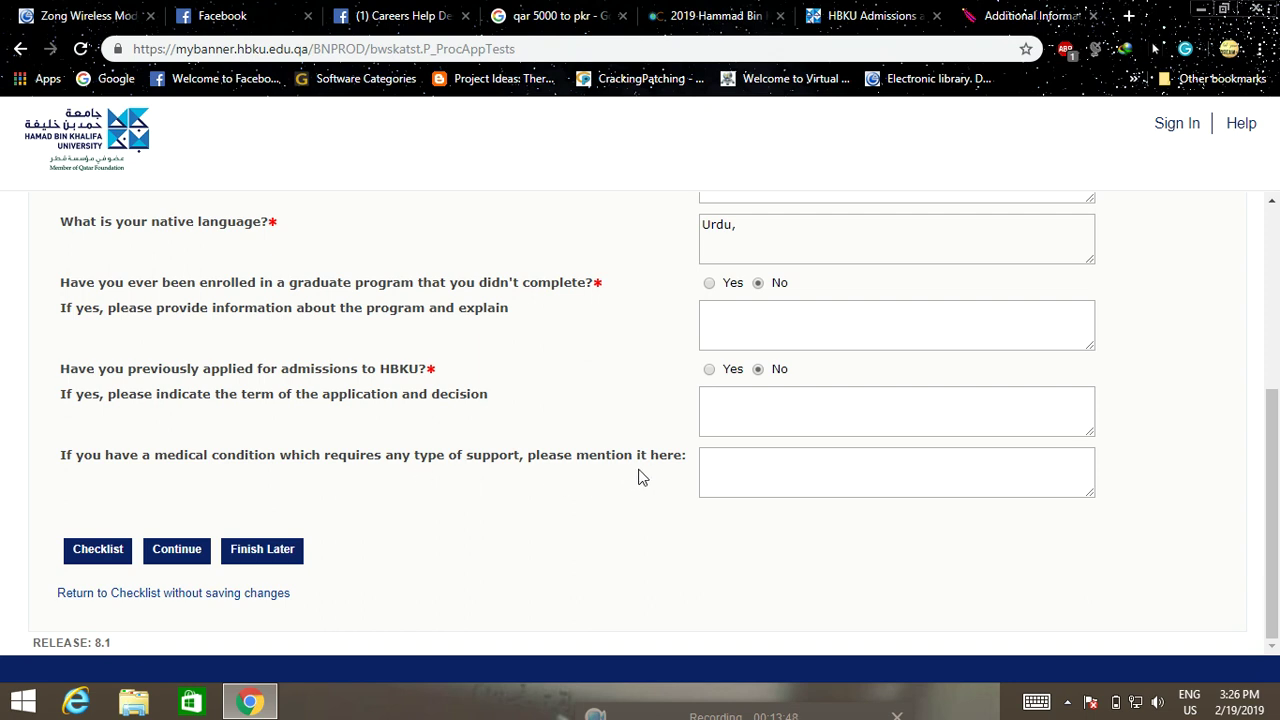
click(738, 464)
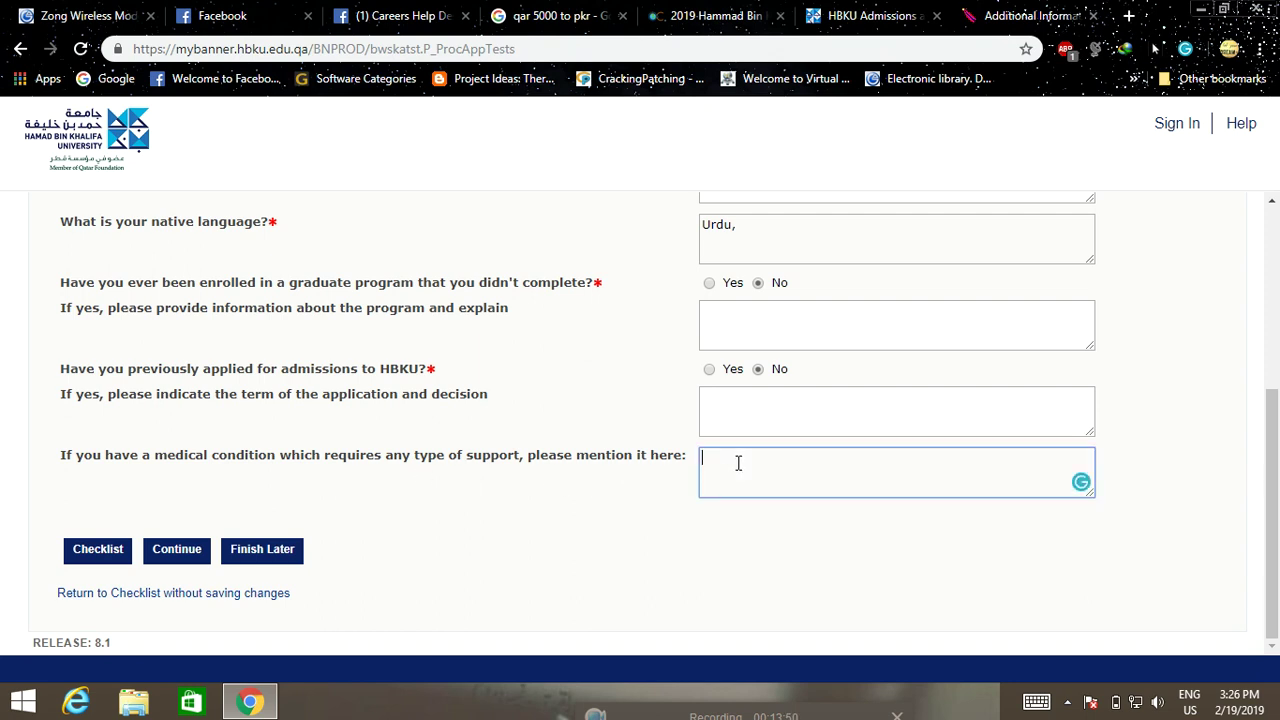
text(i am medically and phy)
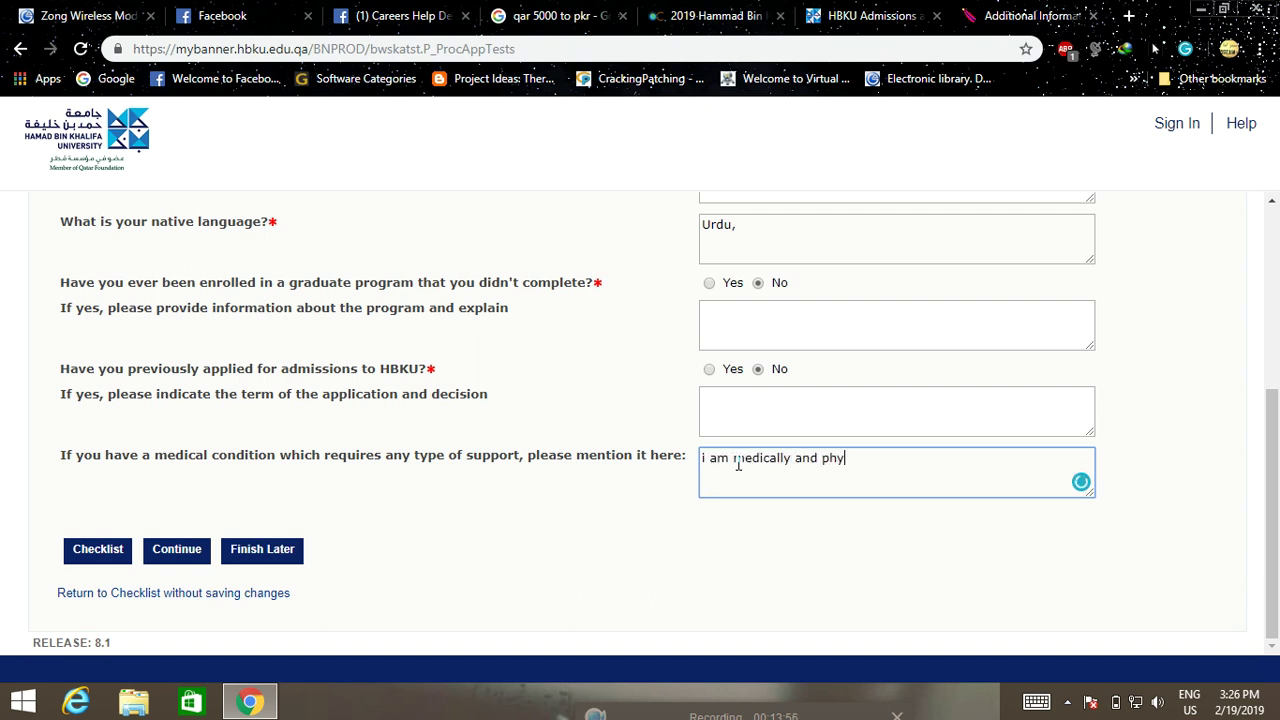
text(sically fit)
Save Additional Information, check the document types, and continue without uploading anything
click(185, 553)
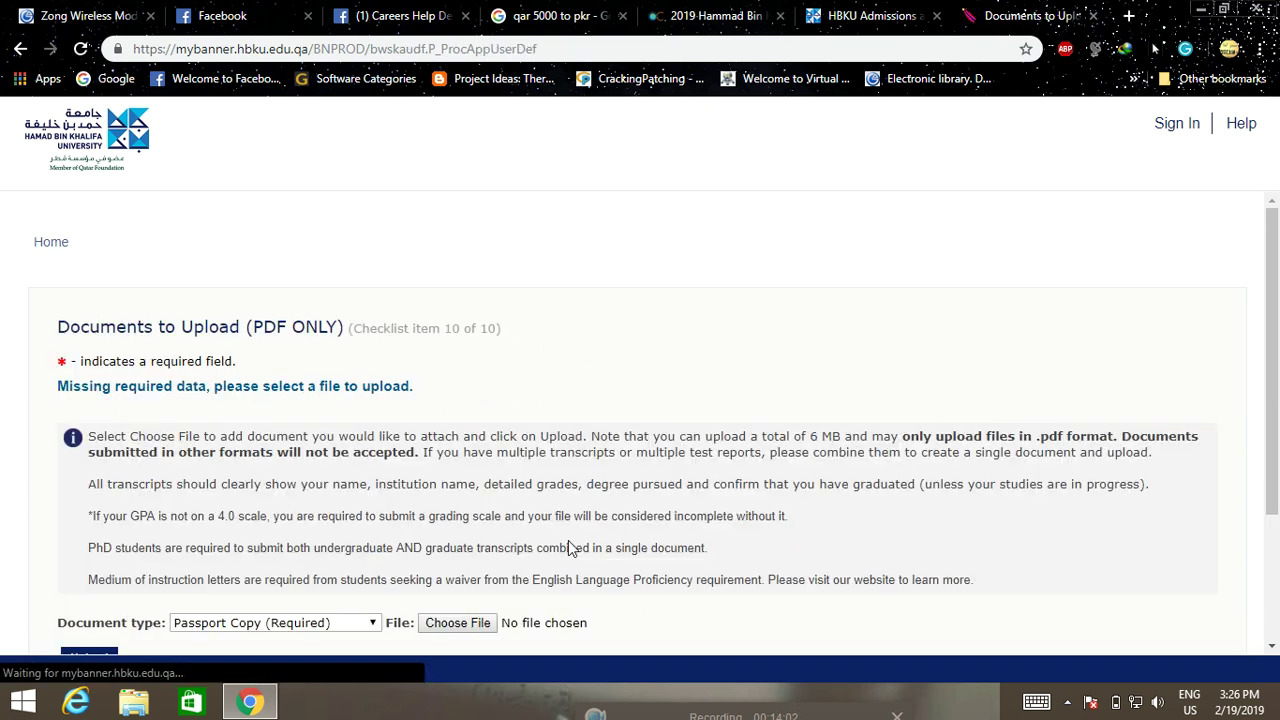
scroll(568, 547, down, 2)
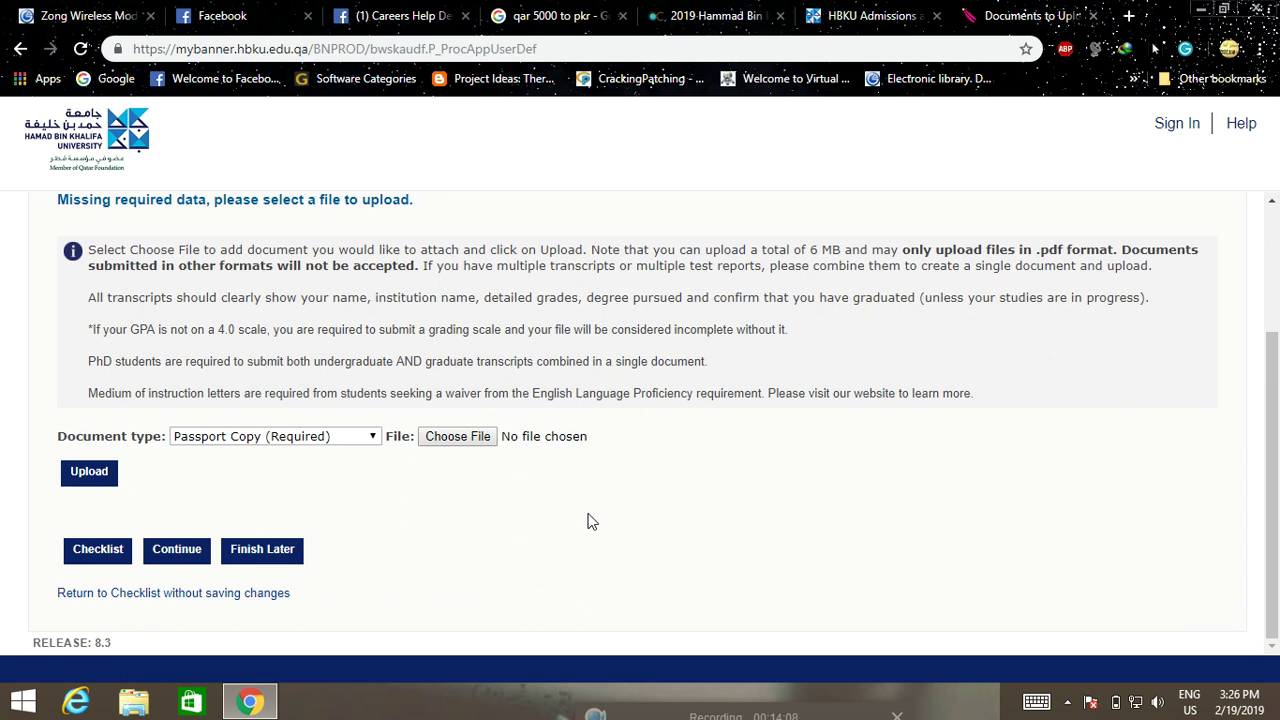
click(362, 438)
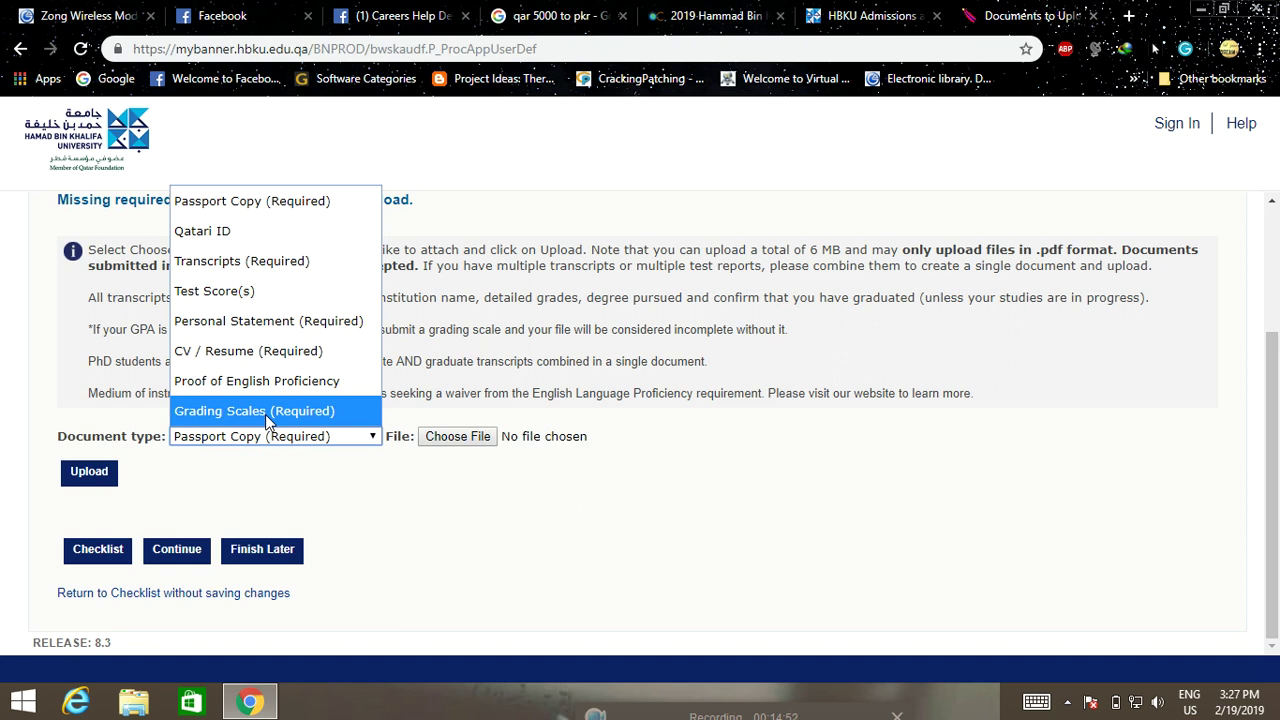
click(205, 557)
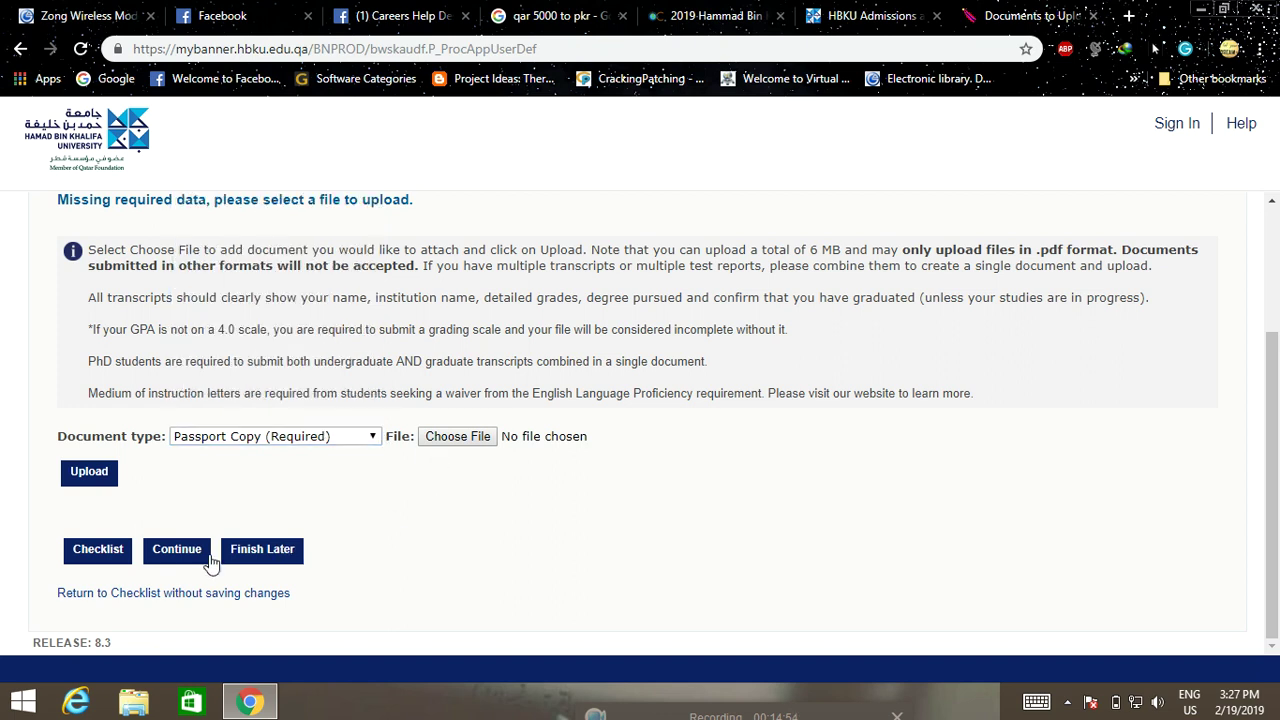
click(170, 560)
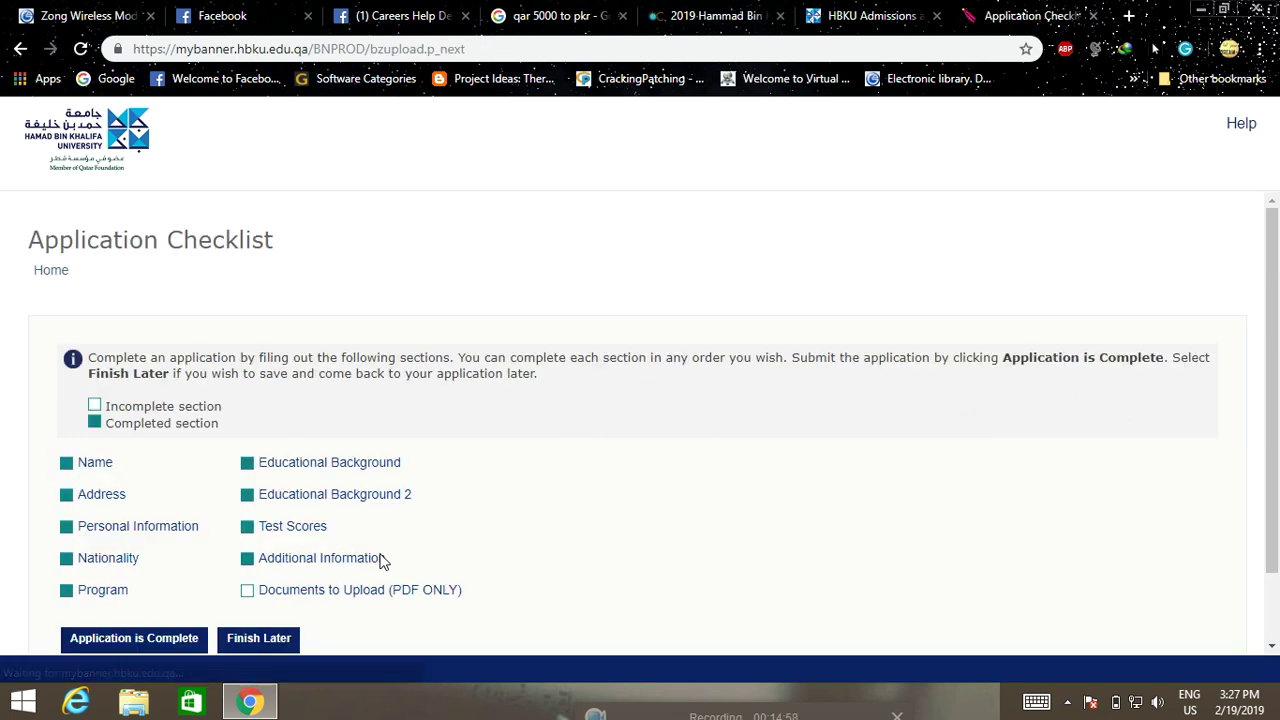
Review the Application Checklist to confirm only Documents to Upload is incomplete
scroll(551, 528, down, 2)
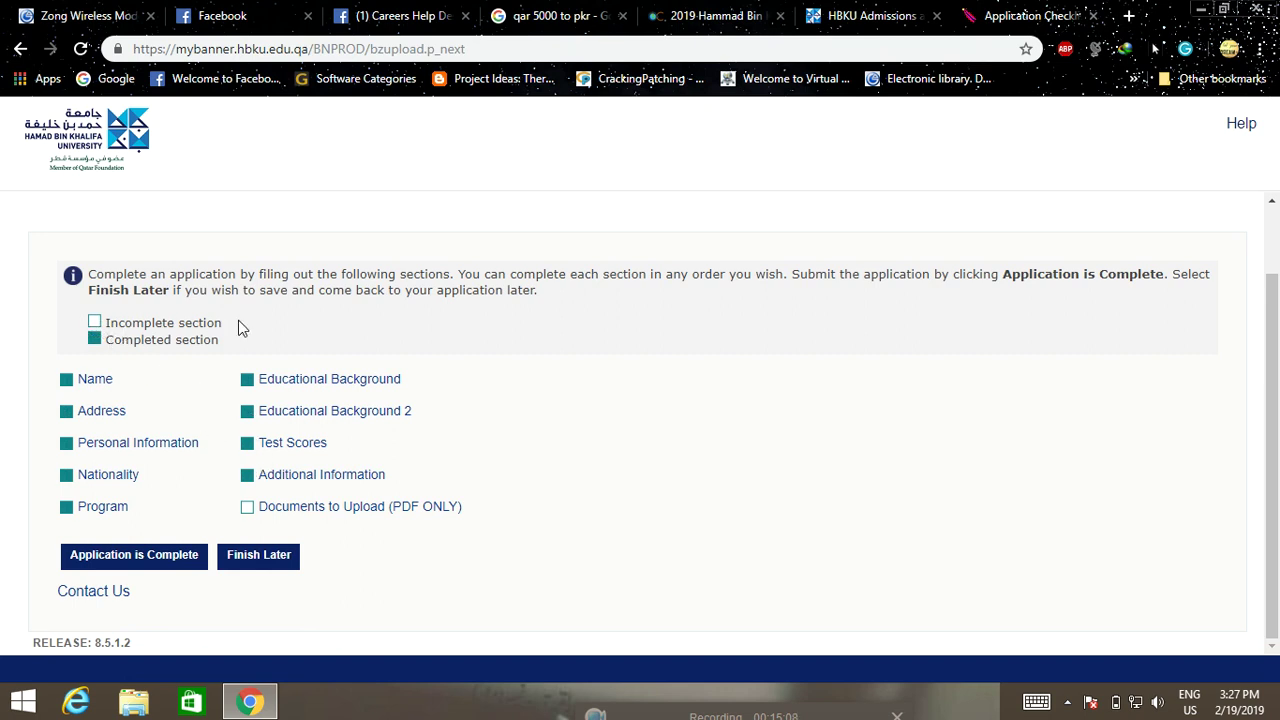
scroll(283, 370, up, 1)
scroll(279, 375, down, 1)
scroll(320, 512, up, 2)
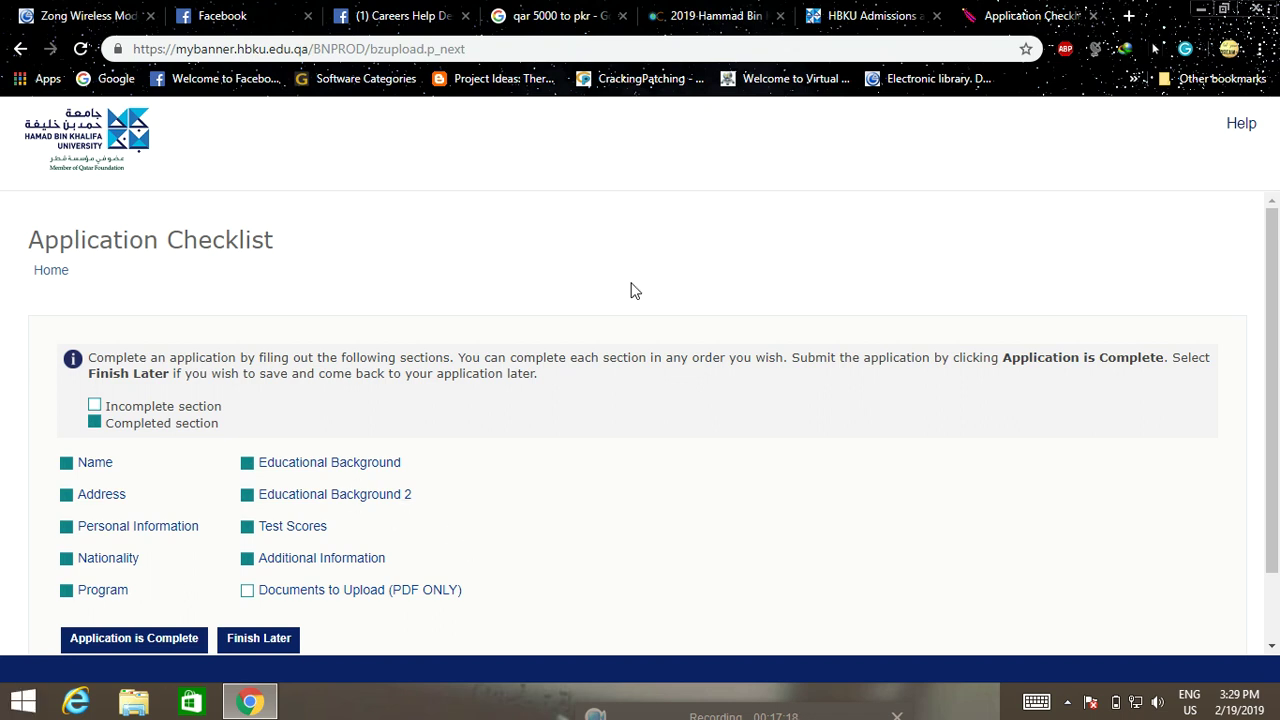
Browse the HBKU Admissions programs, then minimize the browser to the desktop
click(895, 12)
scroll(645, 470, down, 8)
scroll(642, 467, down, 1)
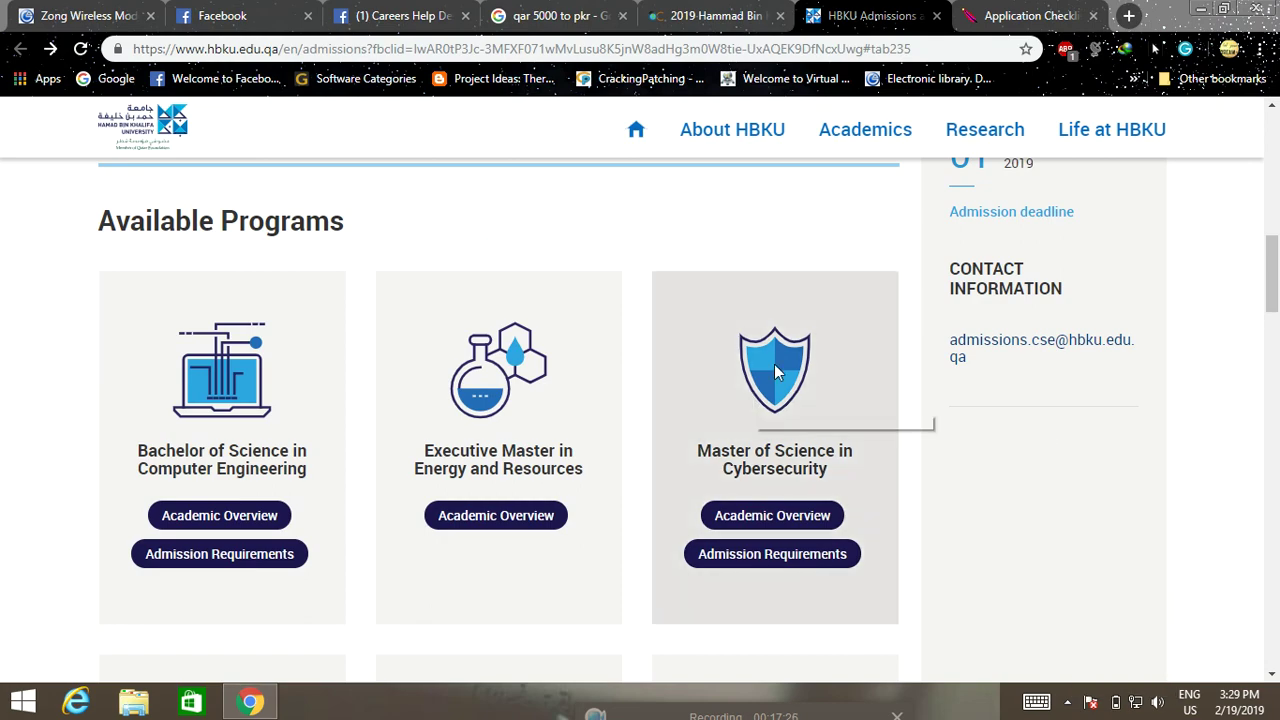
key(super+d)
right_click(918, 46)
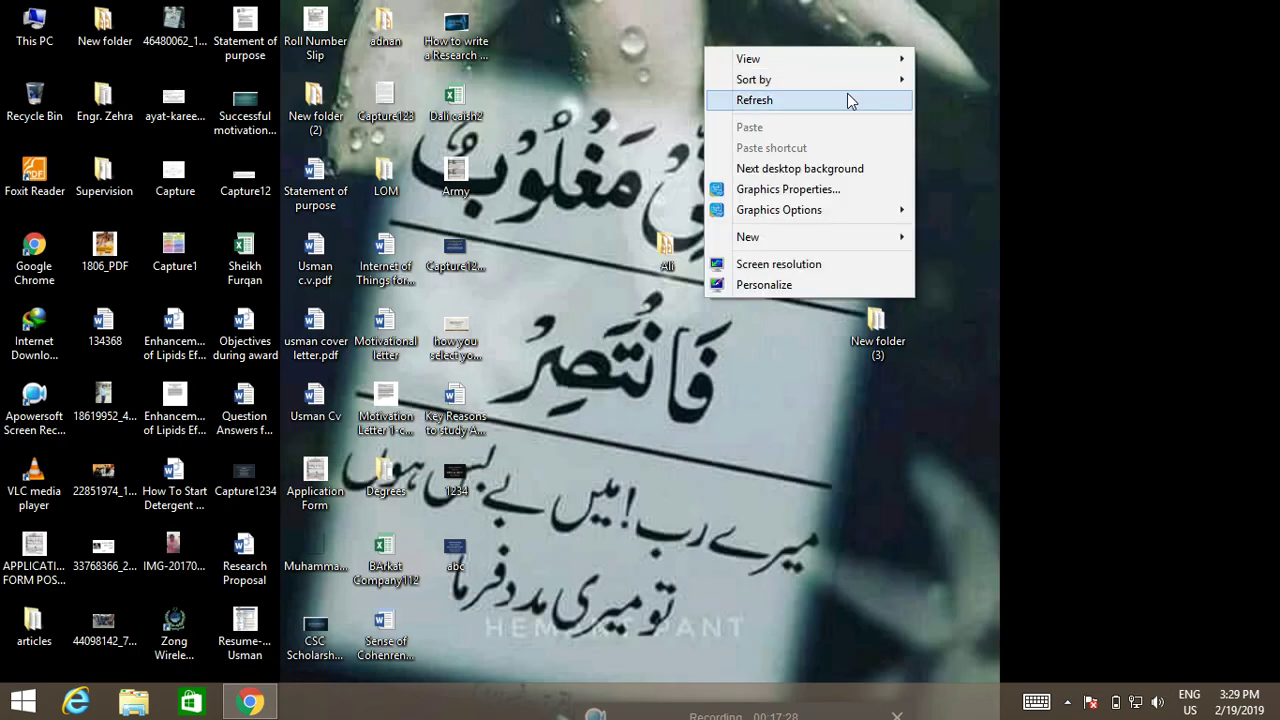
click(870, 100)
right_click(950, 52)
click(864, 104)
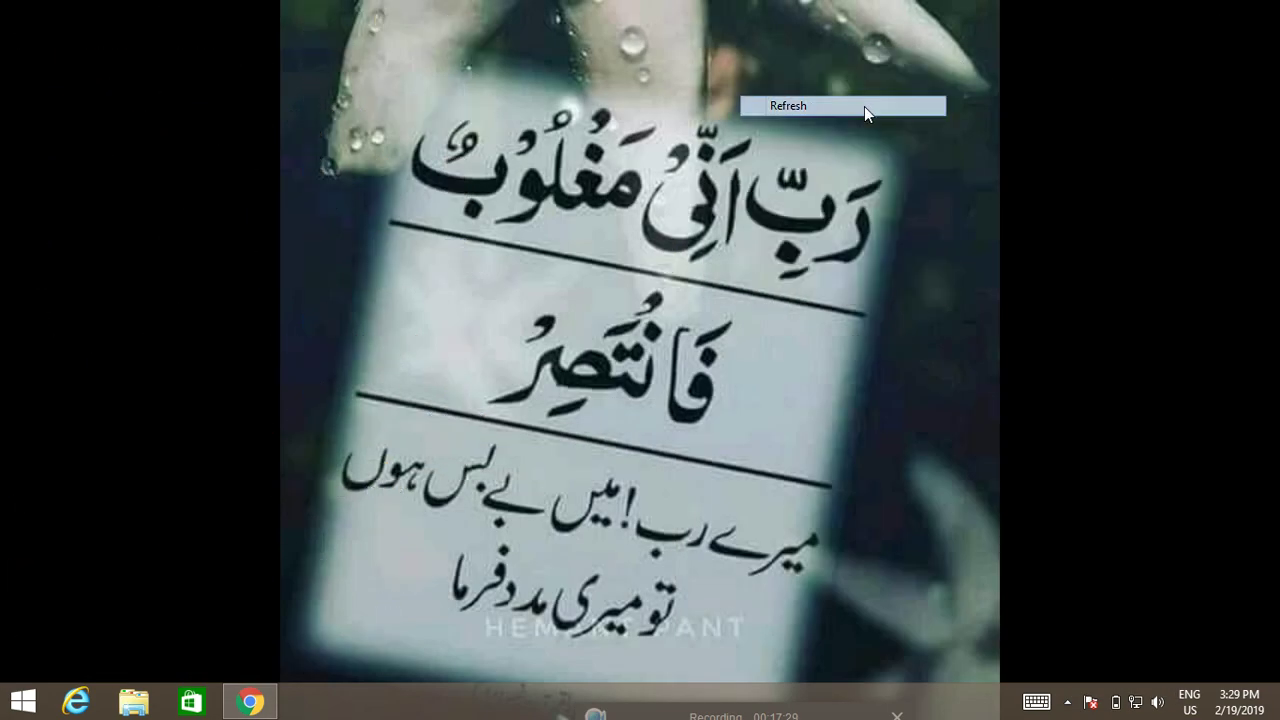
click(1067, 702)
click(1068, 607)
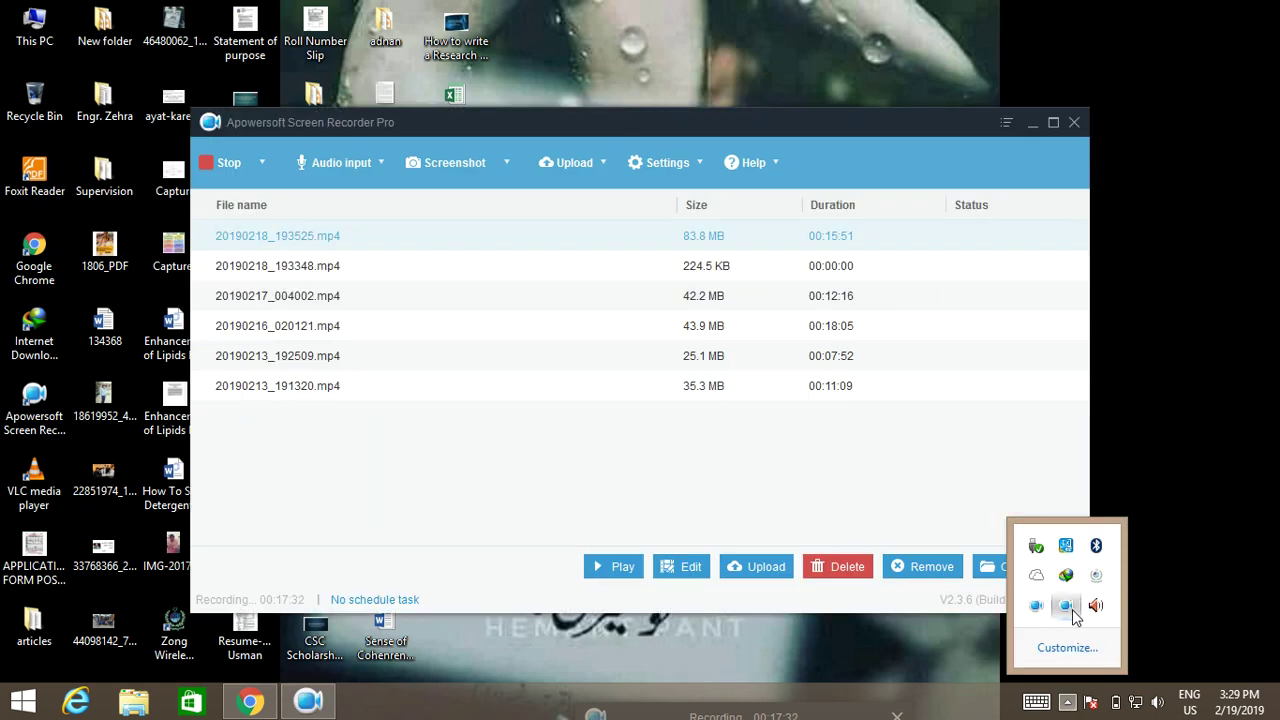
click(1074, 122)
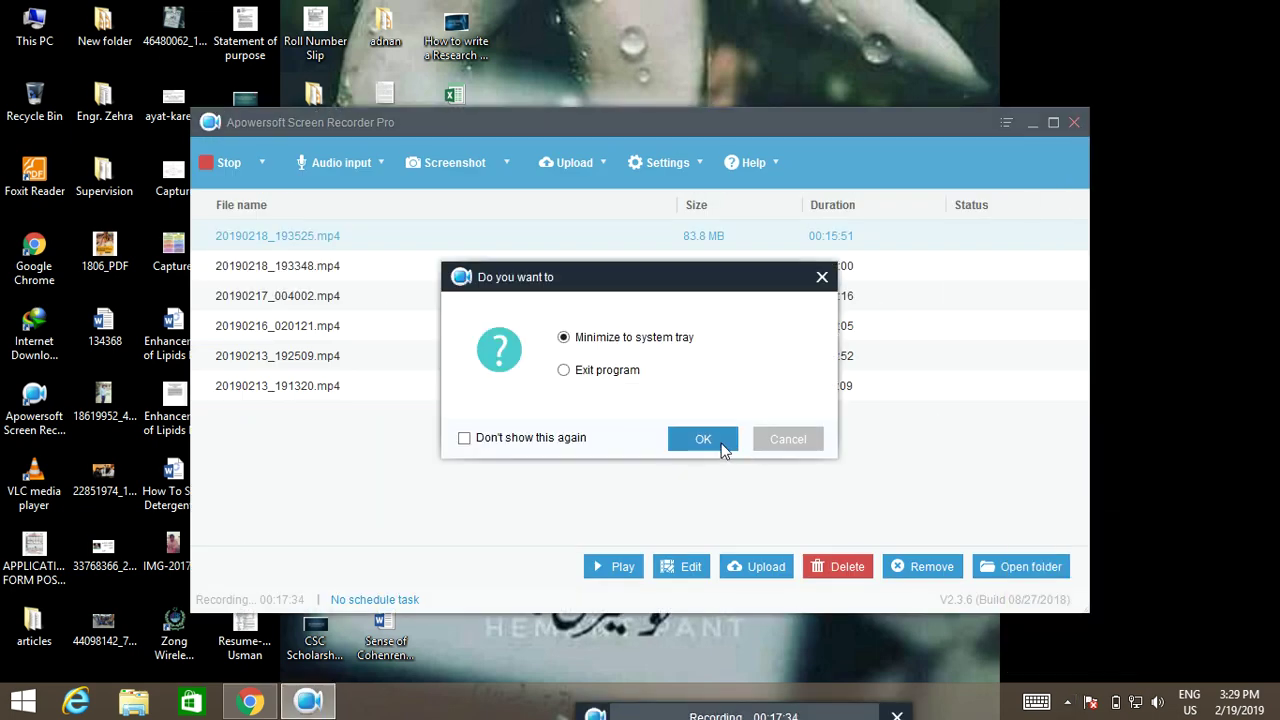
click(720, 446)
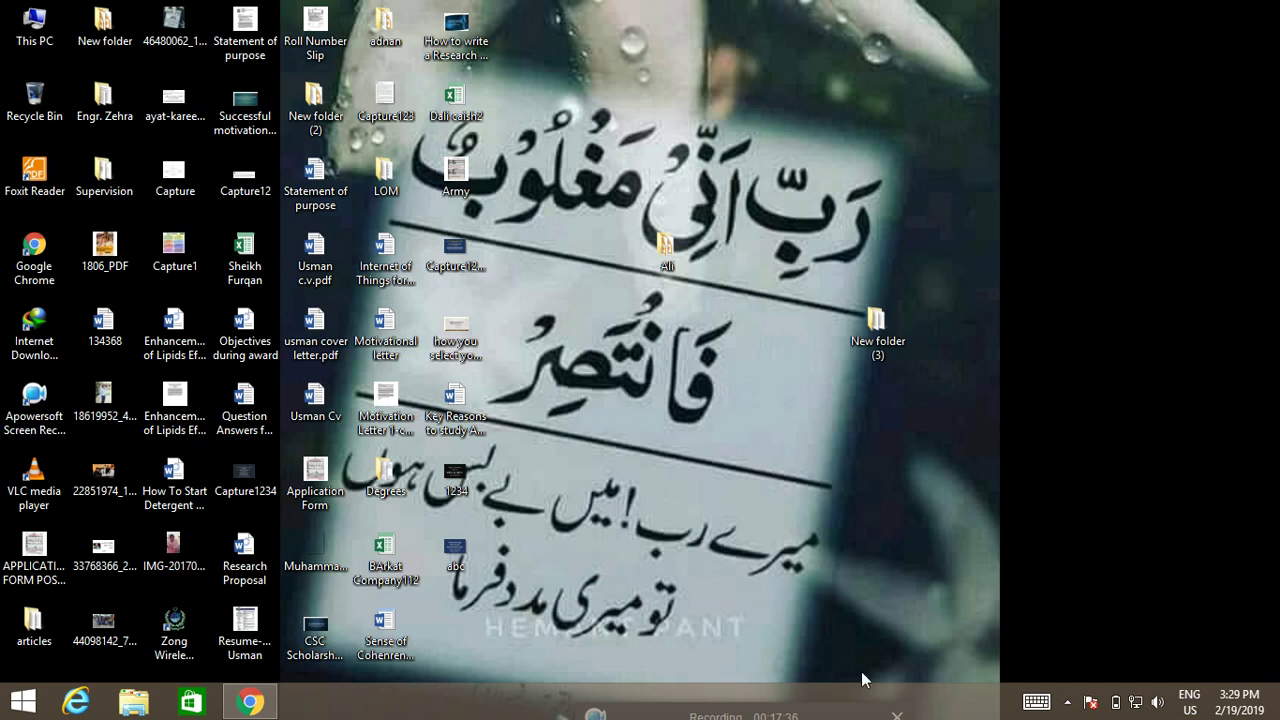
click(1067, 702)
click(1075, 615)
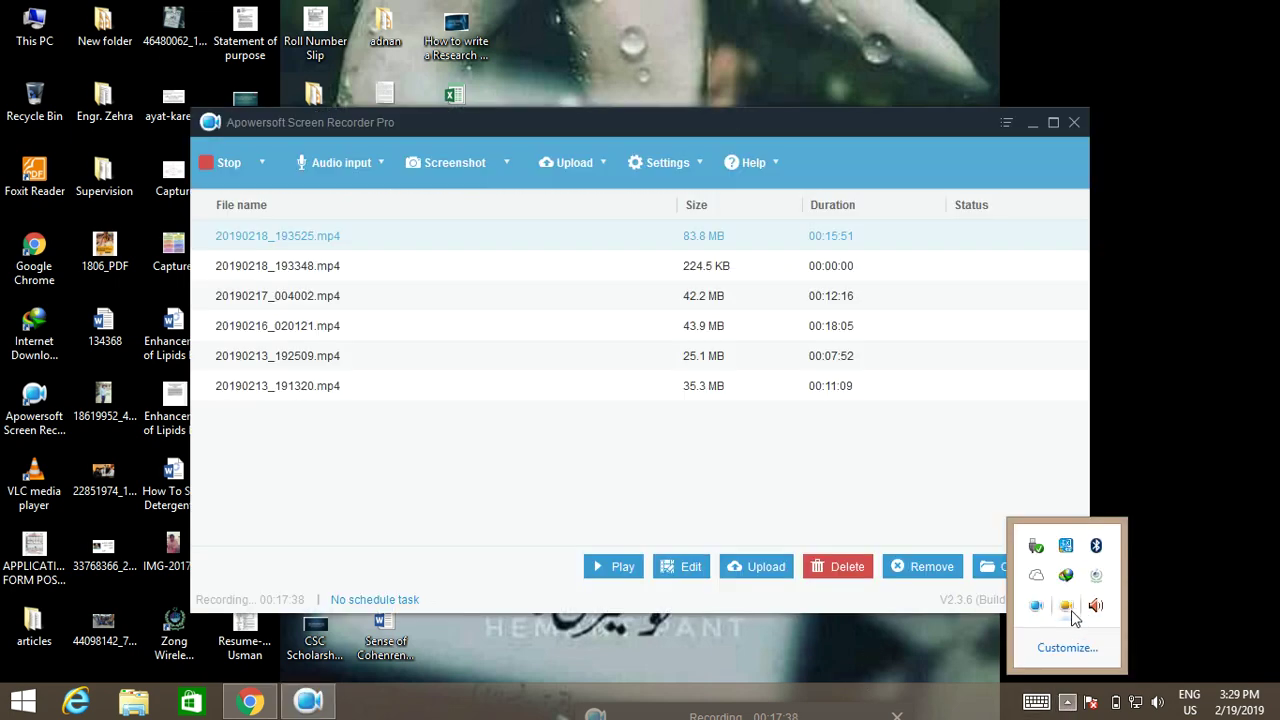
click(1074, 122)
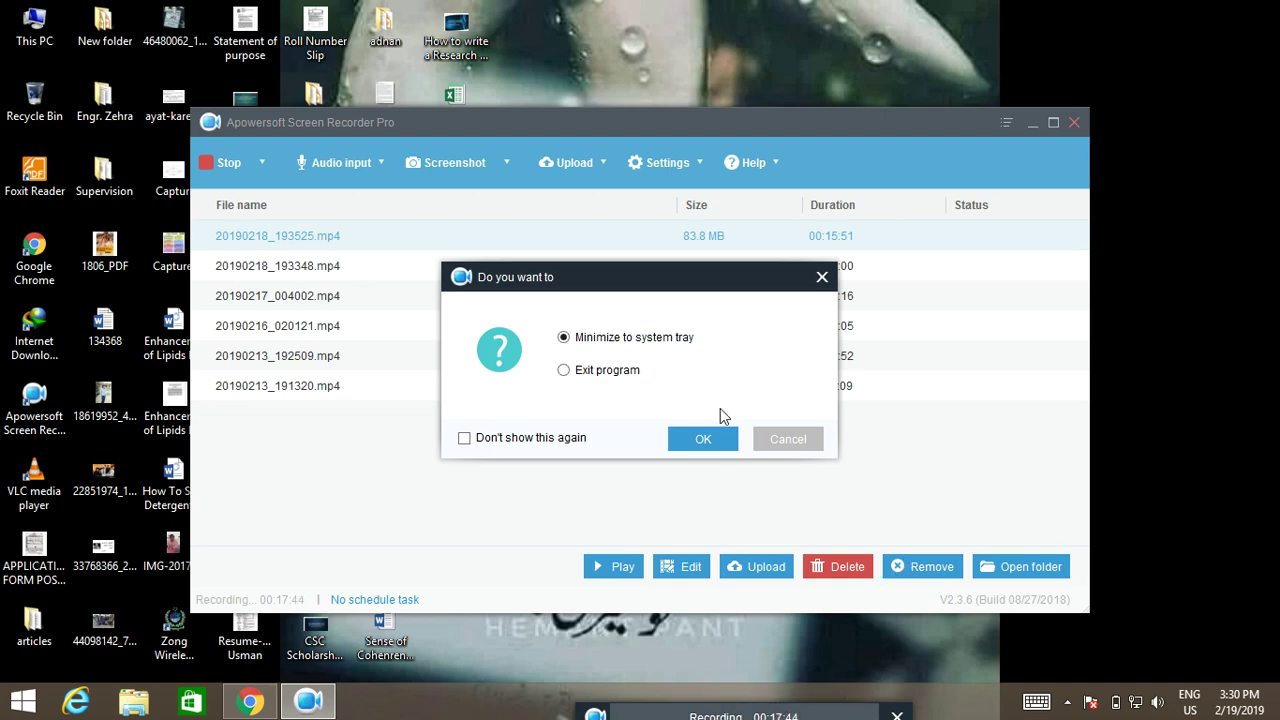
click(720, 441)
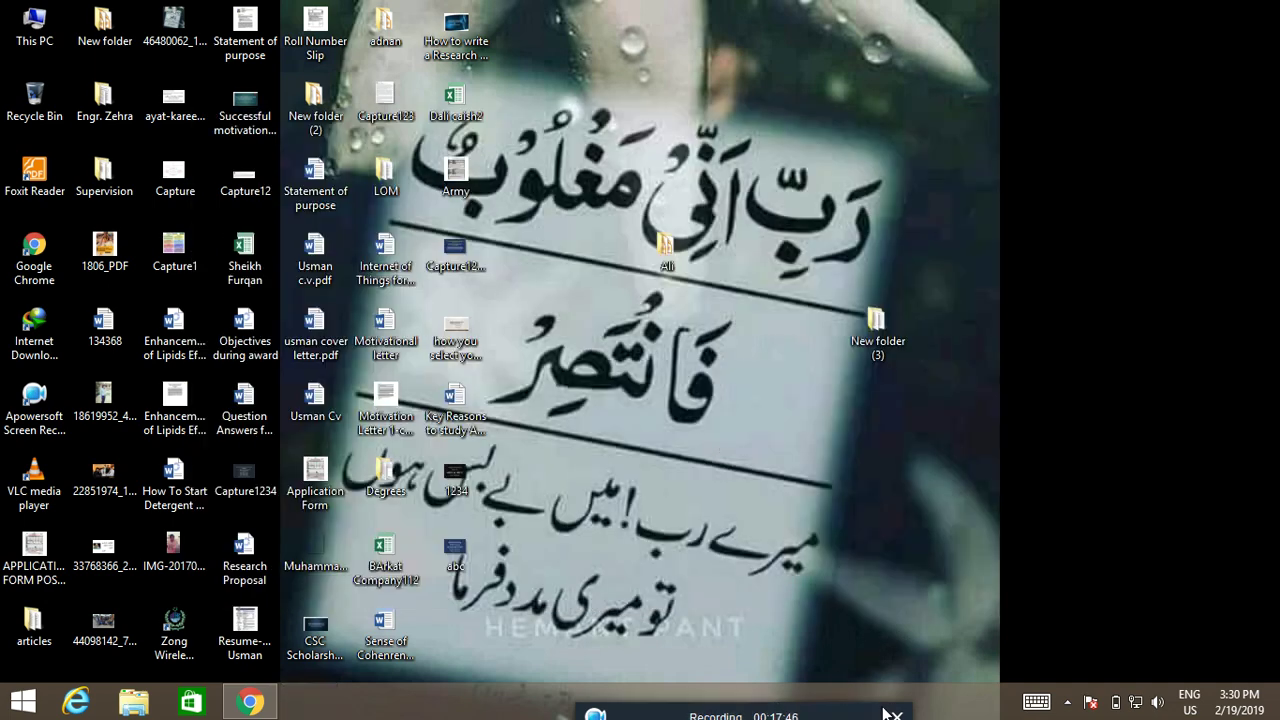